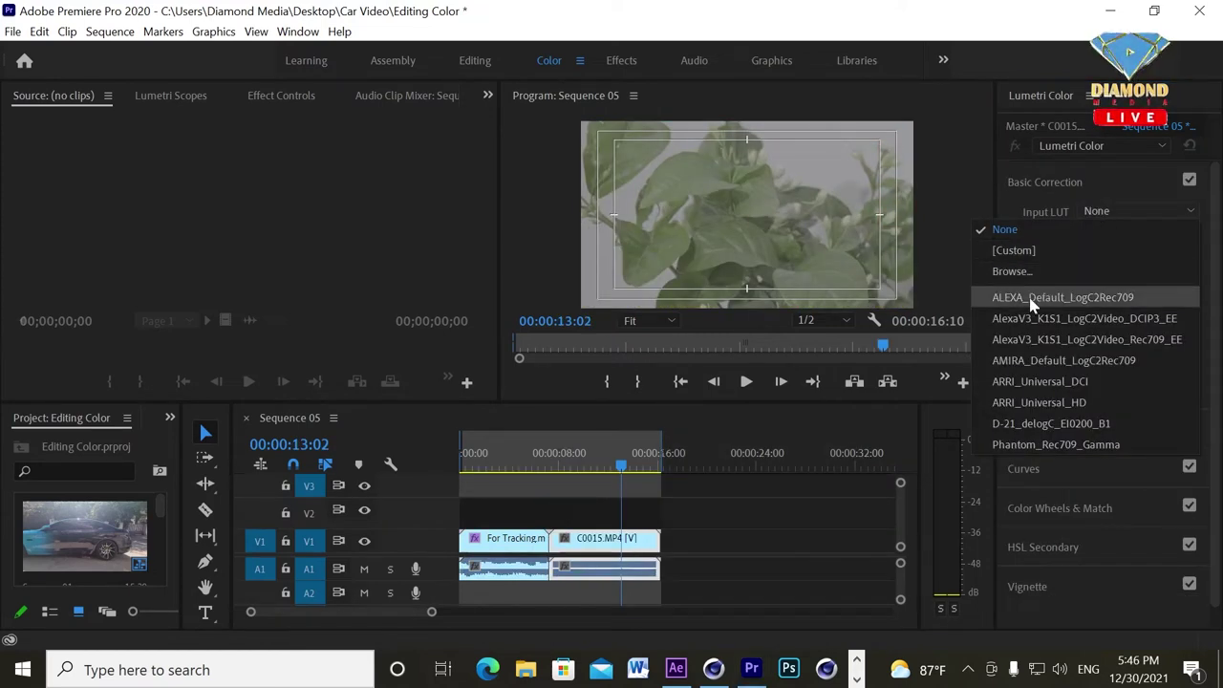
Step: Apply the ALEXA_Default_LogC2Rec709 input LUT, then toggle Lumetri Color off and on to compare
click(1030, 300)
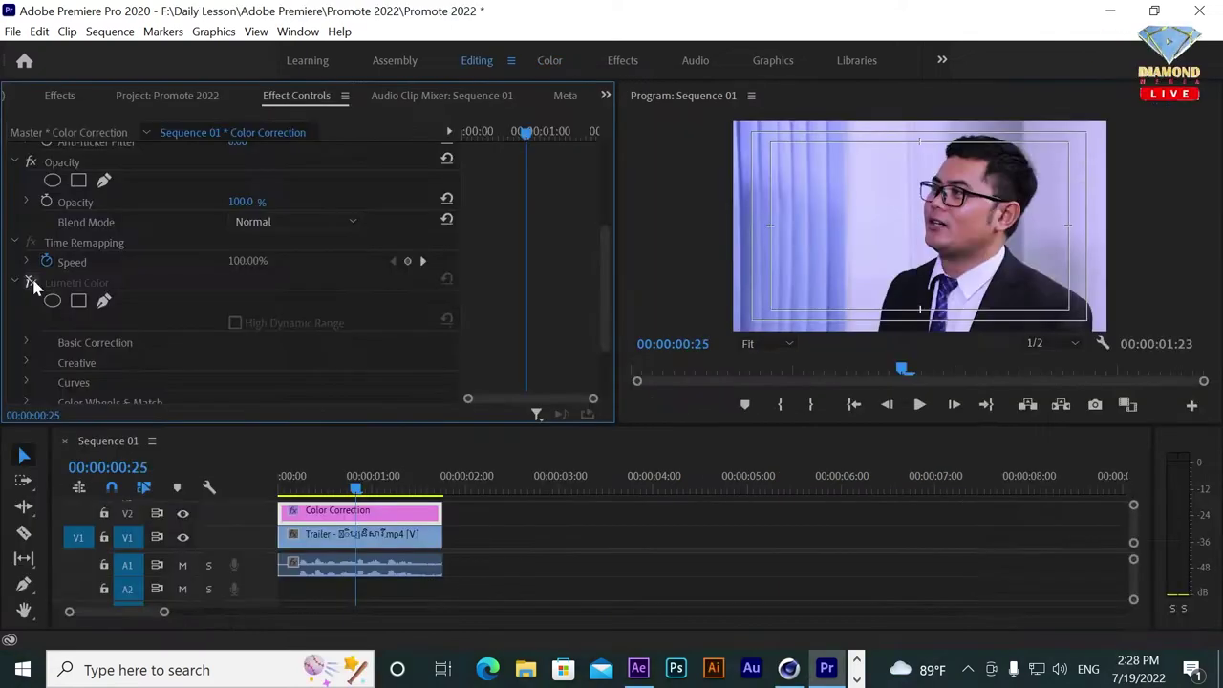
click(30, 282)
click(31, 281)
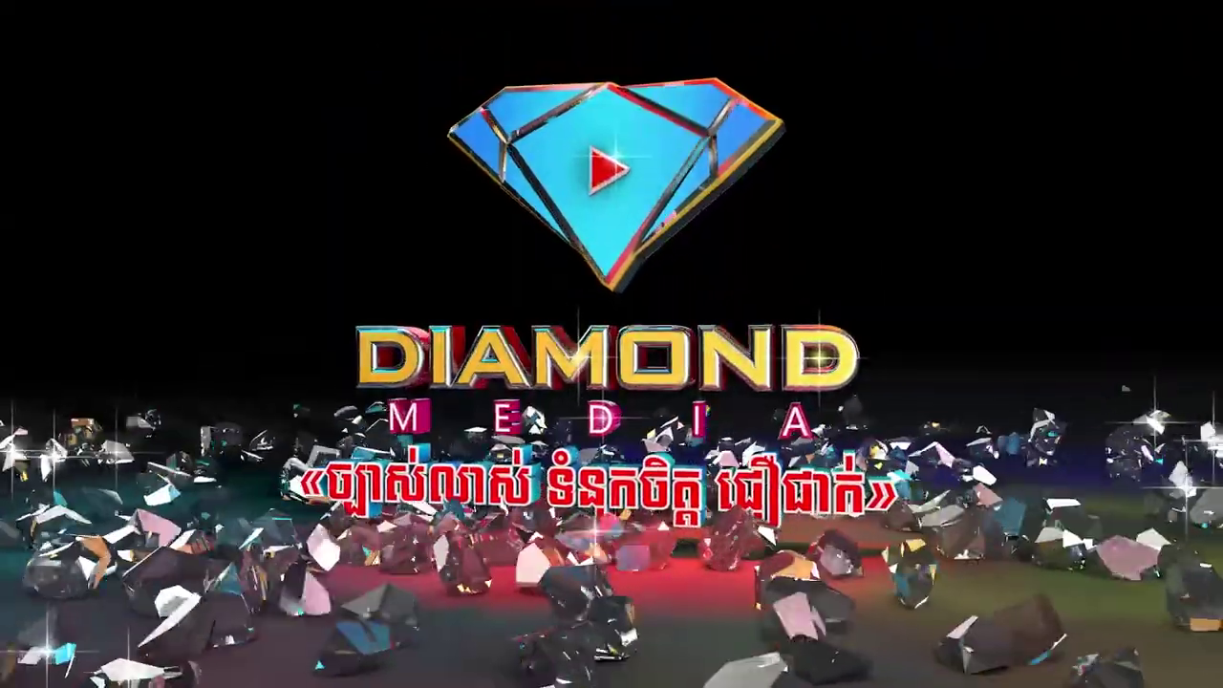
scroll(494, 315, up, 2)
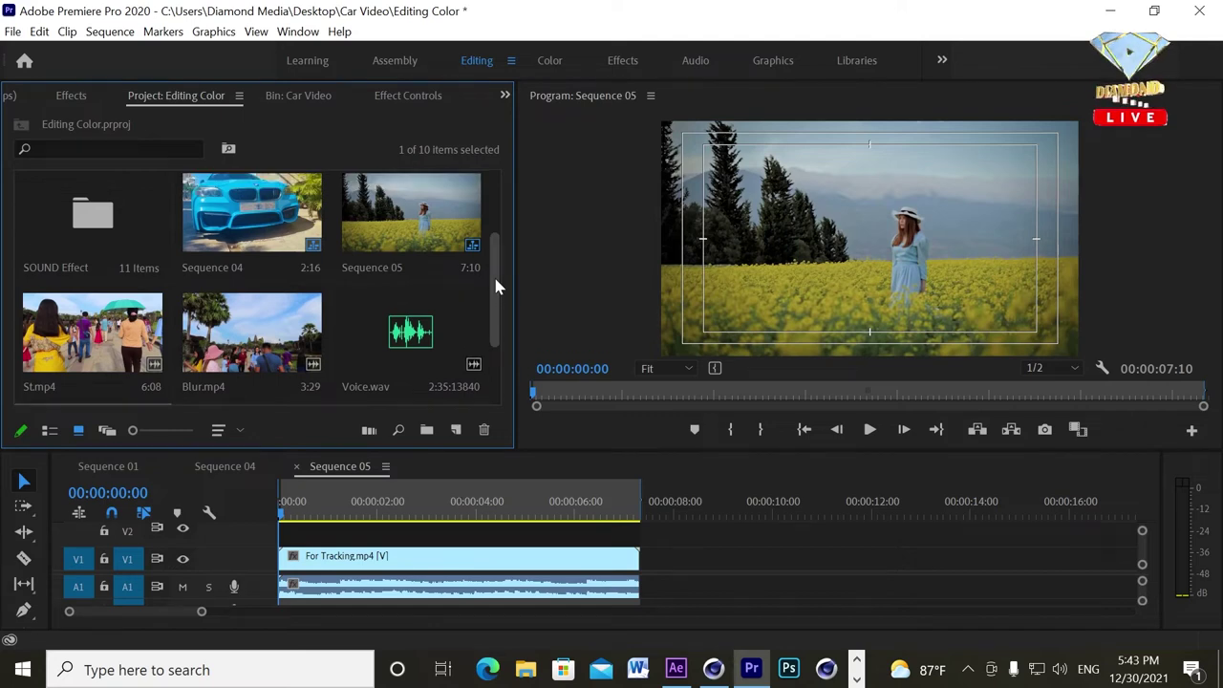
Step: Browse from DaVinci Resolve Lesson into Final Lesson and import C0015.MP4 after For Tracking.mp4
scroll(492, 265, down, 2)
double_click(378, 333)
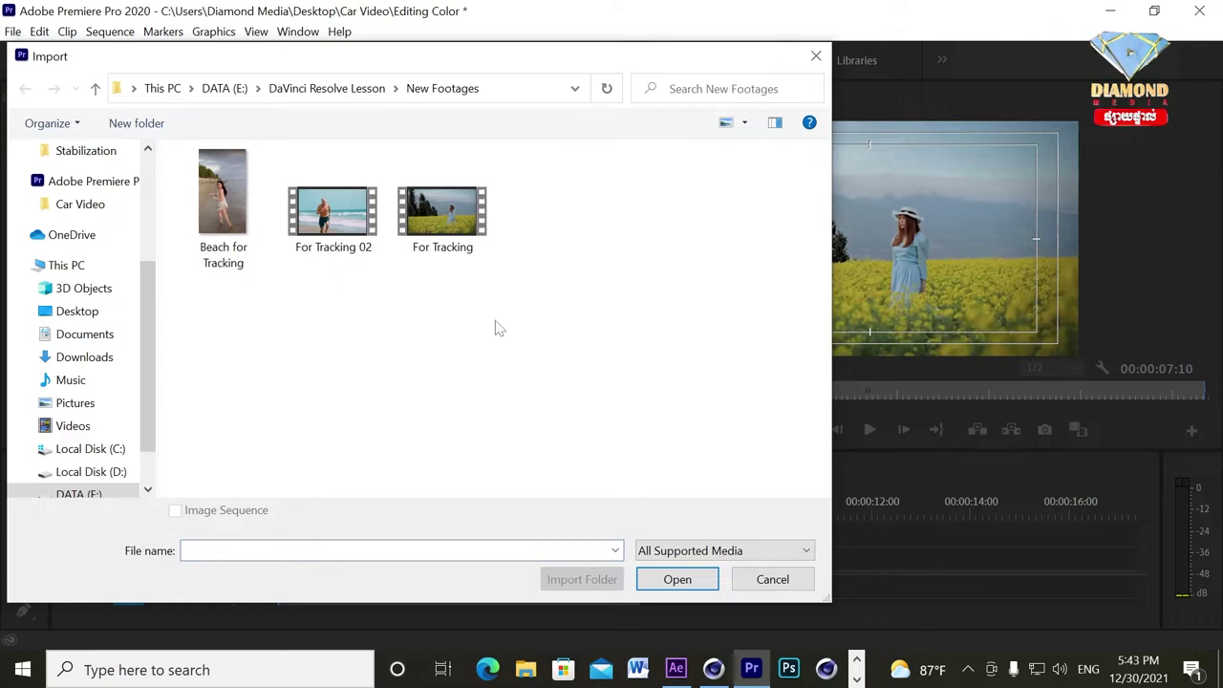
key(alt+Up)
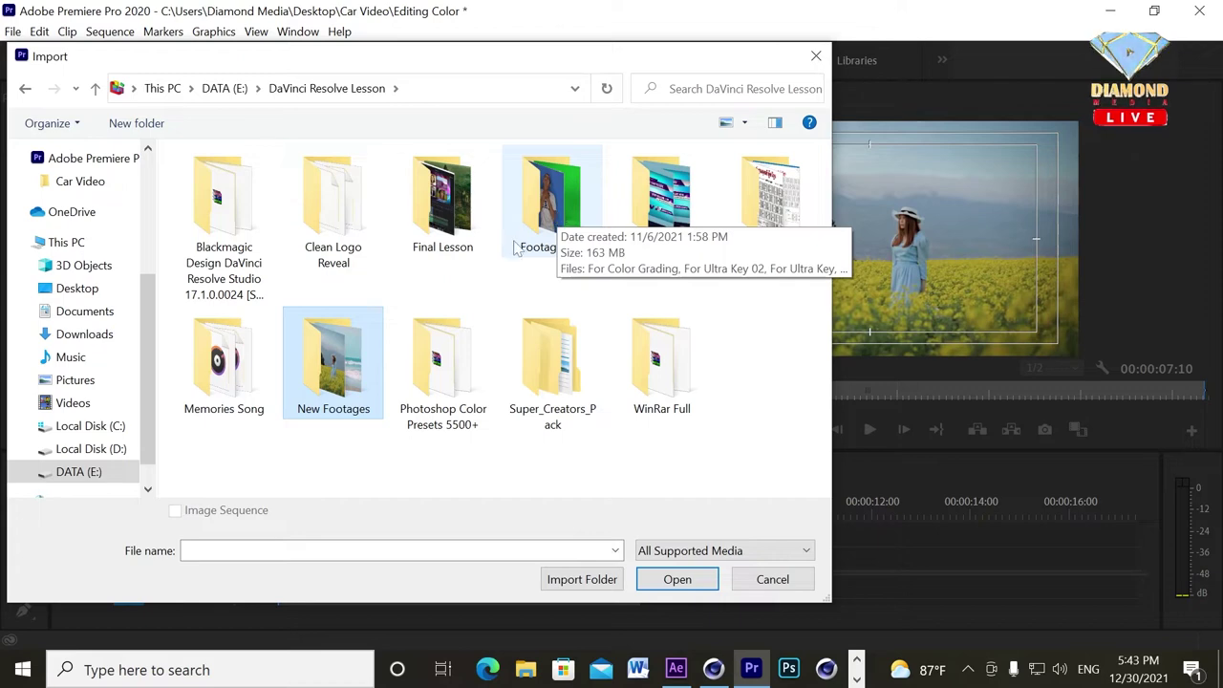
double_click(550, 220)
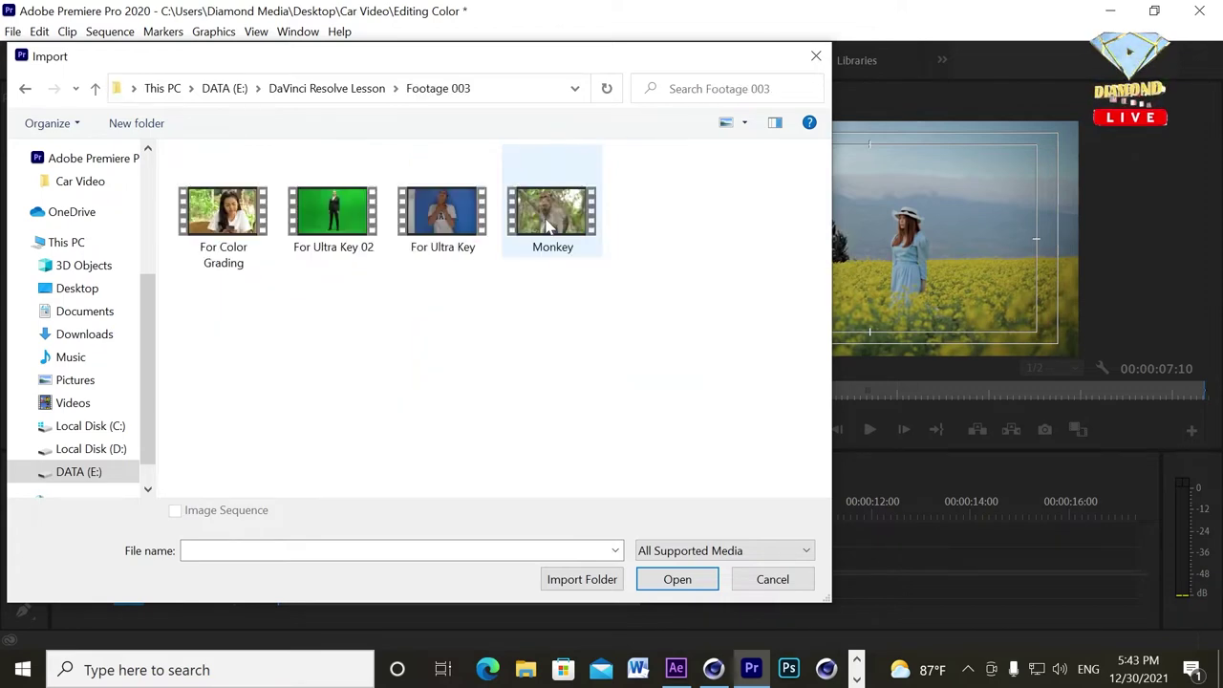
key(alt+Up)
double_click(443, 212)
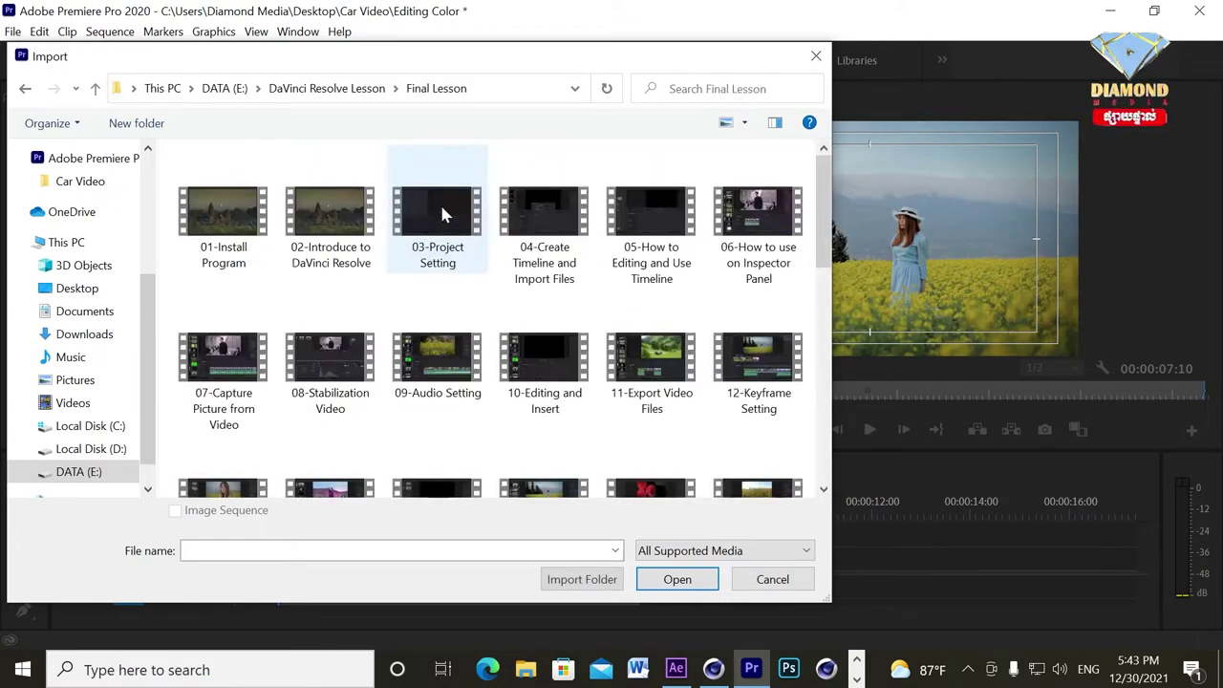
click(356, 511)
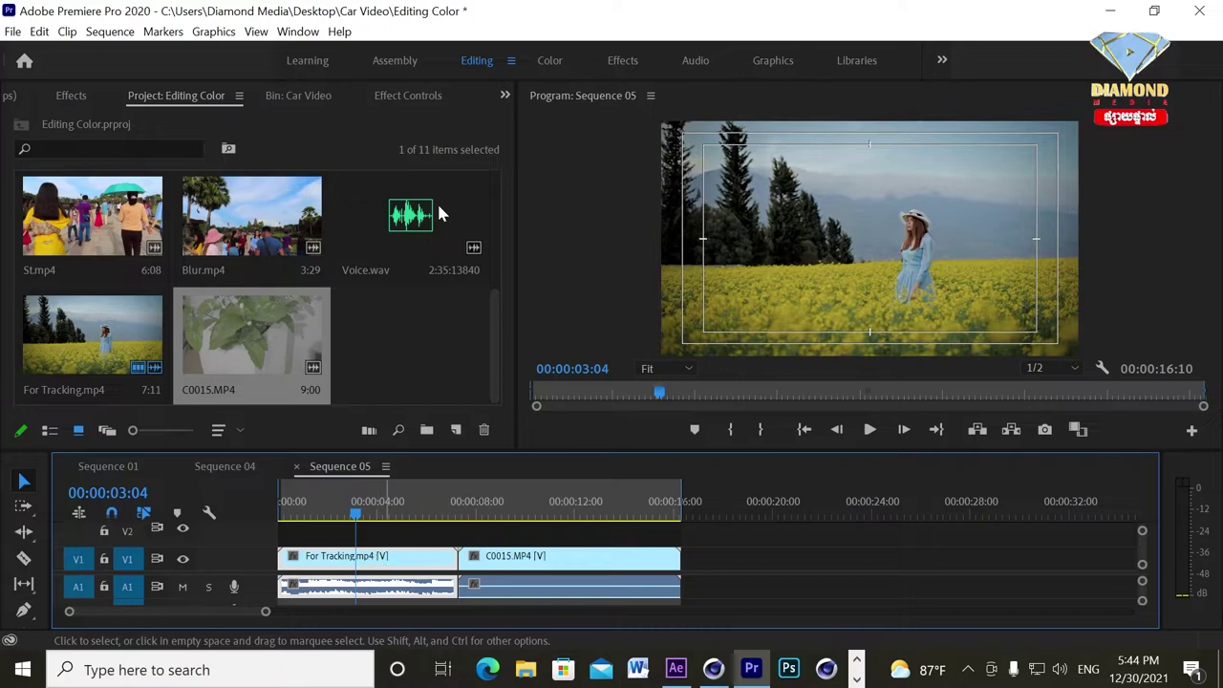
Step: Show the Effects list with the search cleared and Video Effects > Color Correction expanded
click(549, 59)
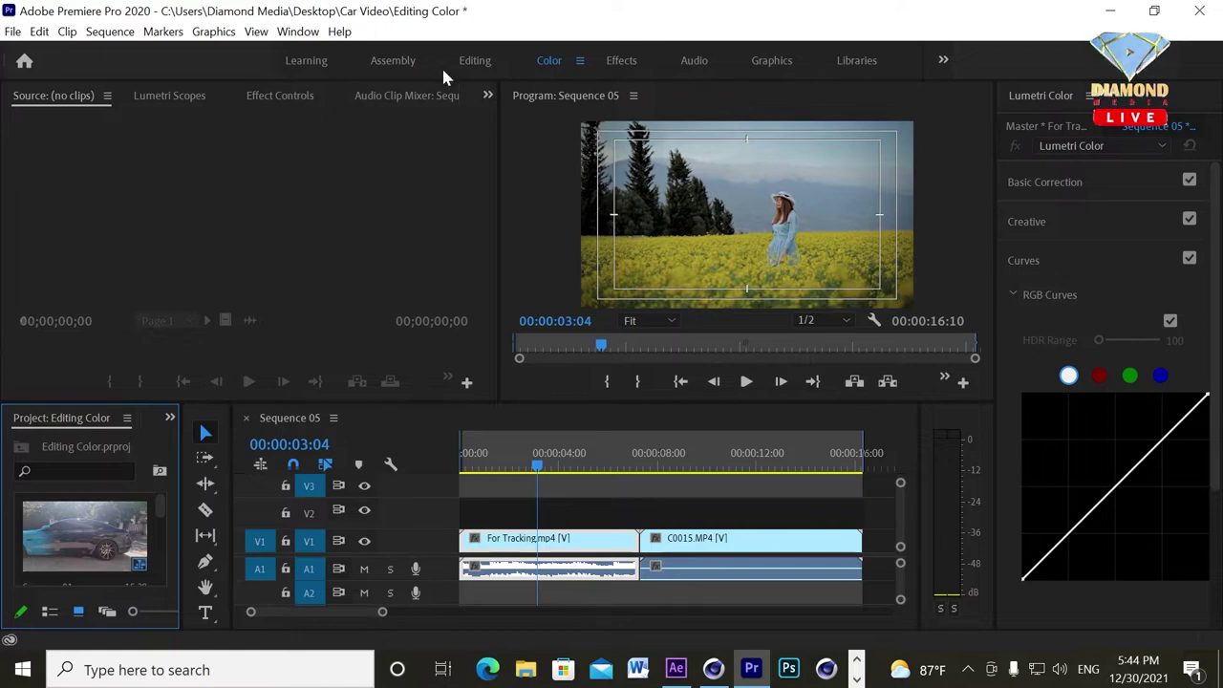
click(469, 59)
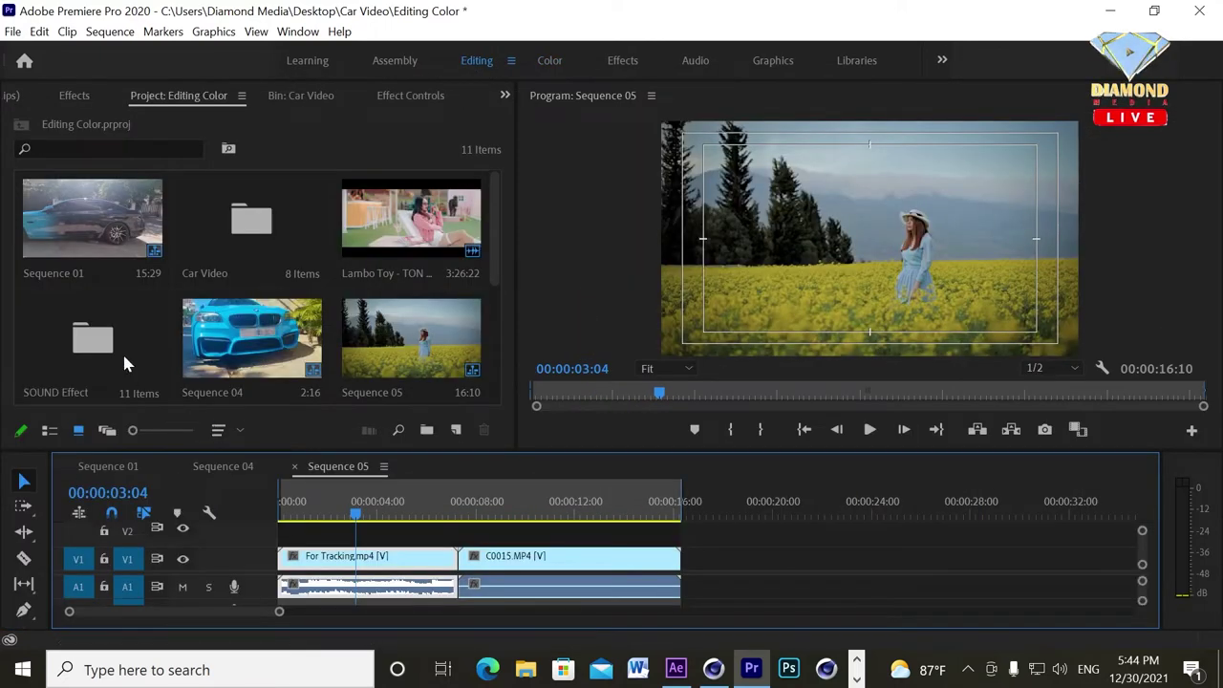
click(76, 96)
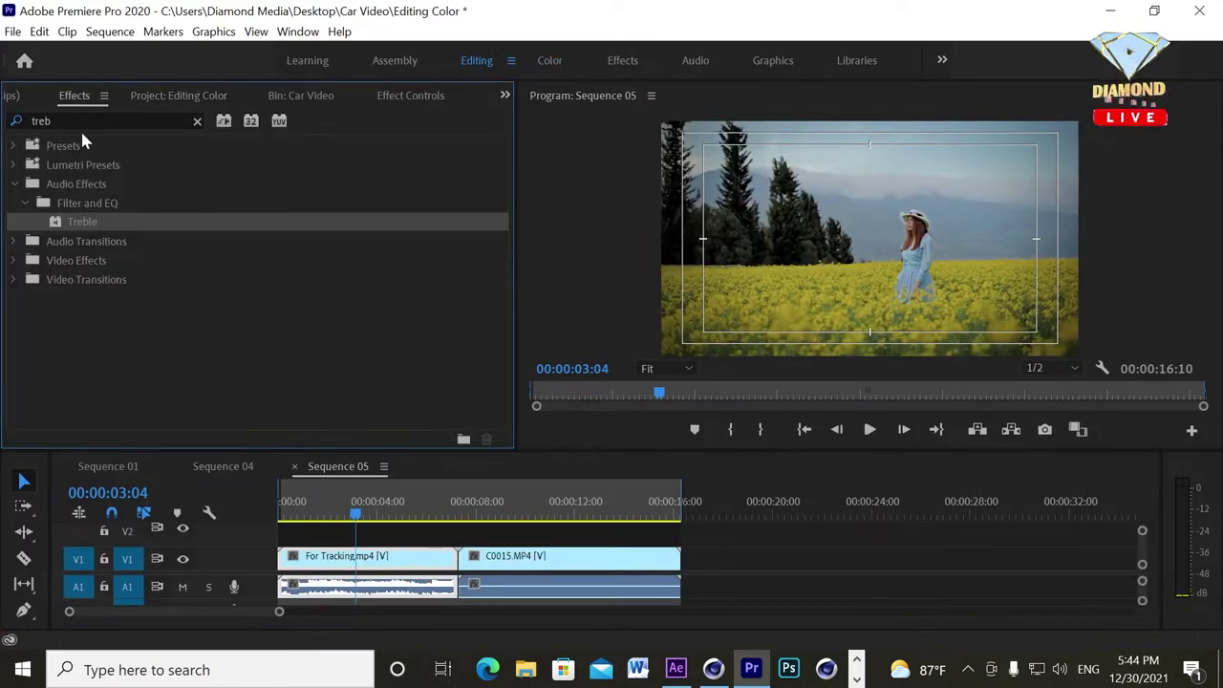
click(197, 120)
click(12, 222)
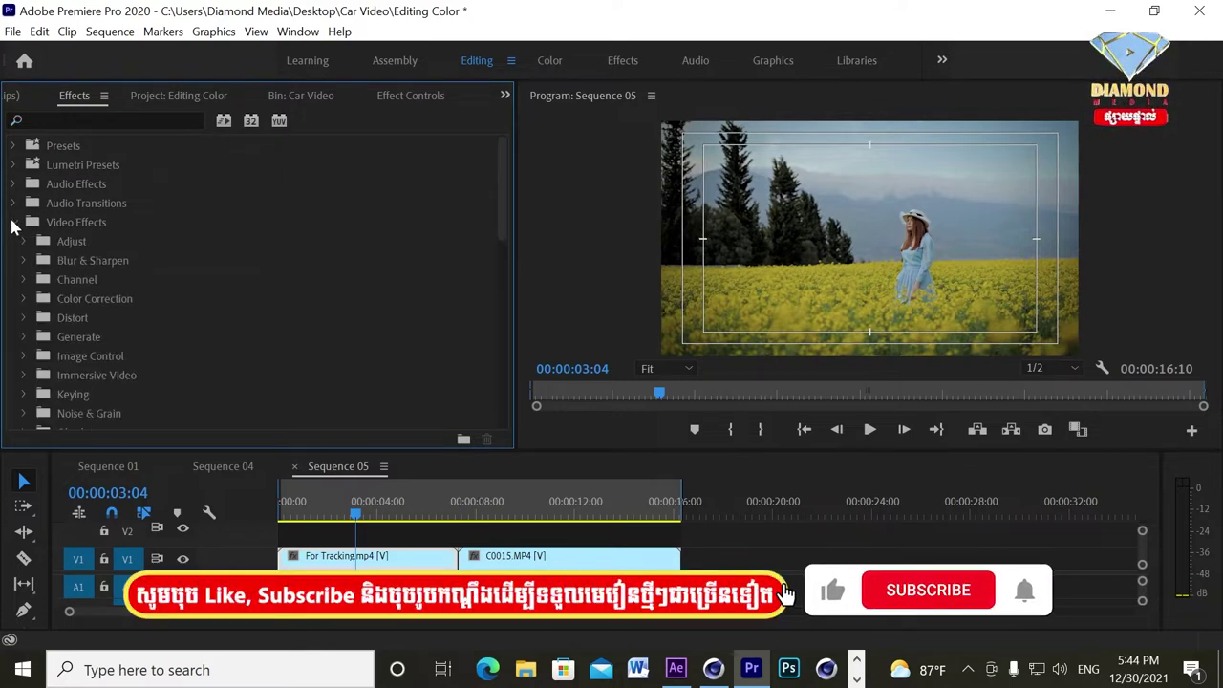
click(24, 298)
Step: Scroll down to Lumetri Color and switch to the Color workspace
scroll(152, 316, down, 1)
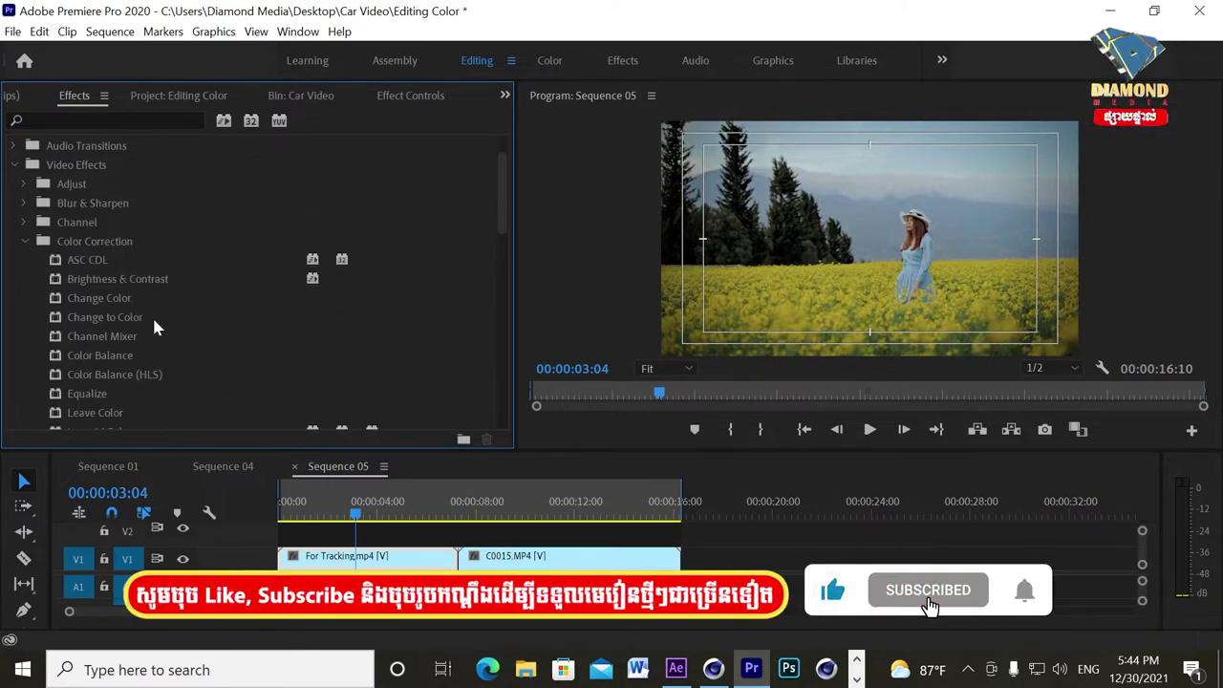
scroll(150, 358, down, 1)
scroll(151, 360, down, 1)
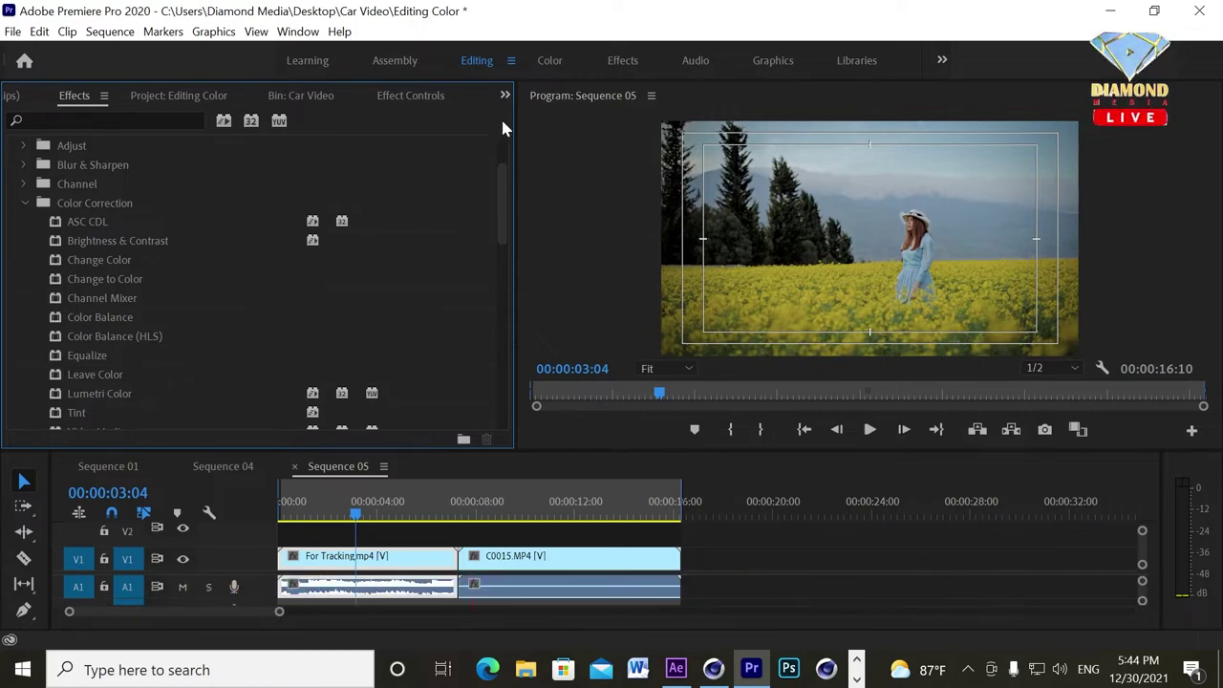
click(546, 59)
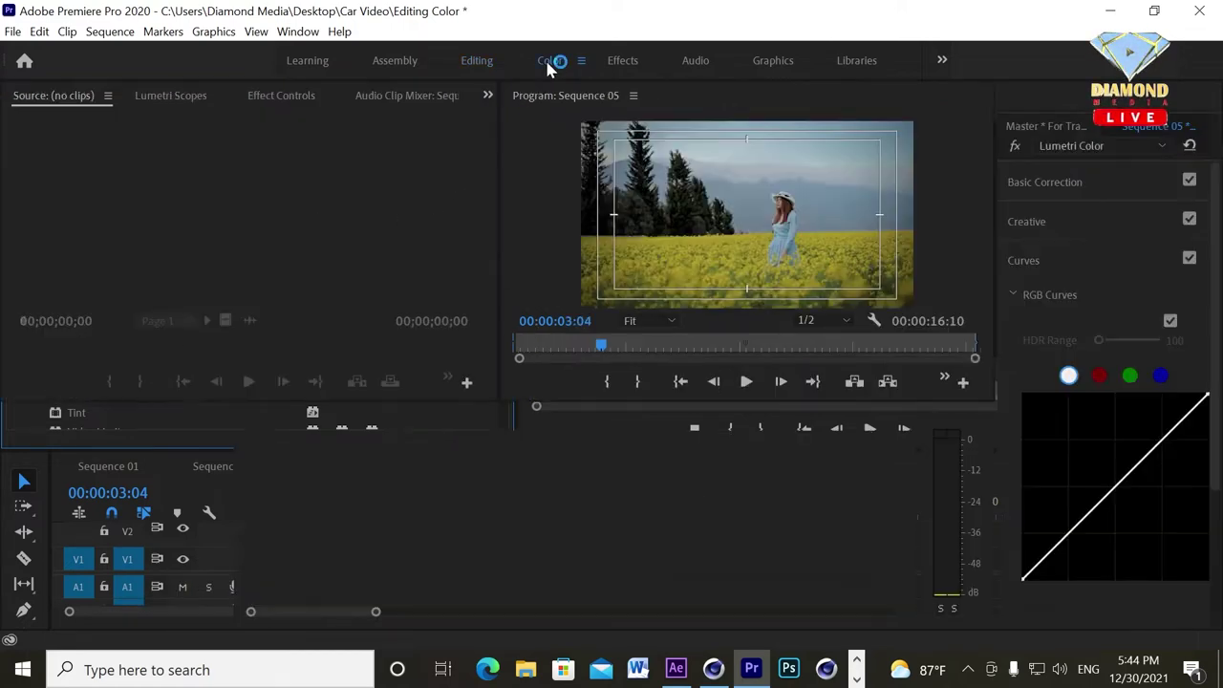
Step: Bend the master and red RGB curves to test them, resetting each to a straight line
click(1034, 258)
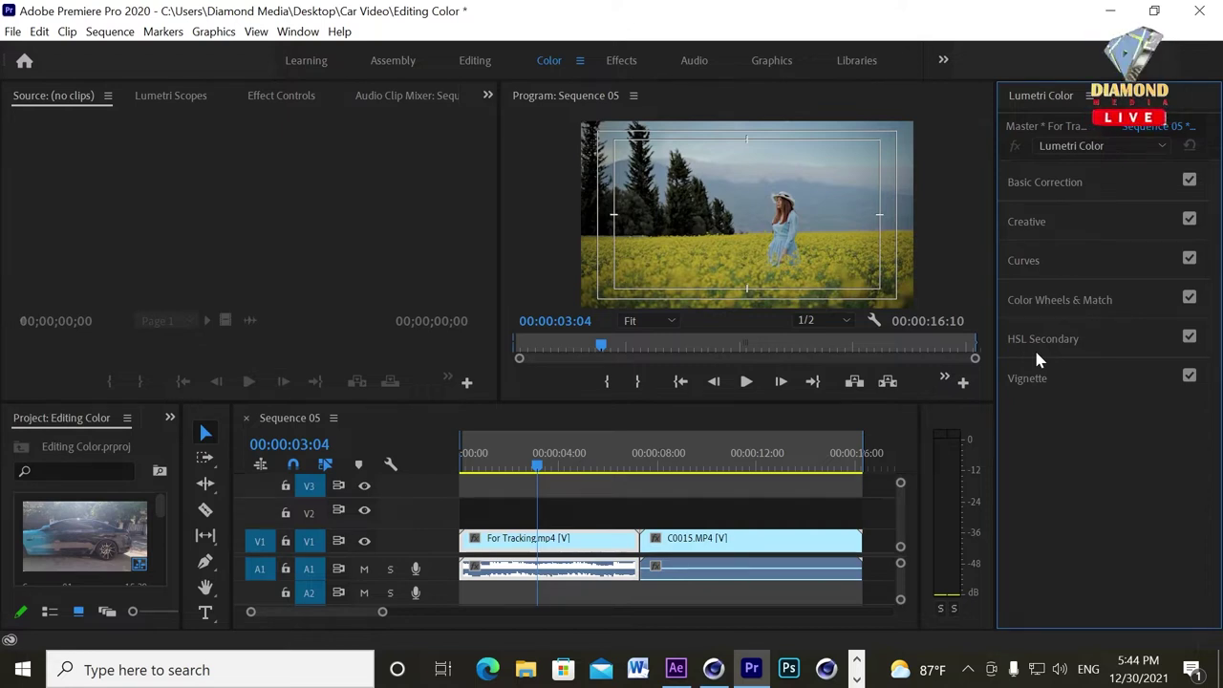
click(1022, 260)
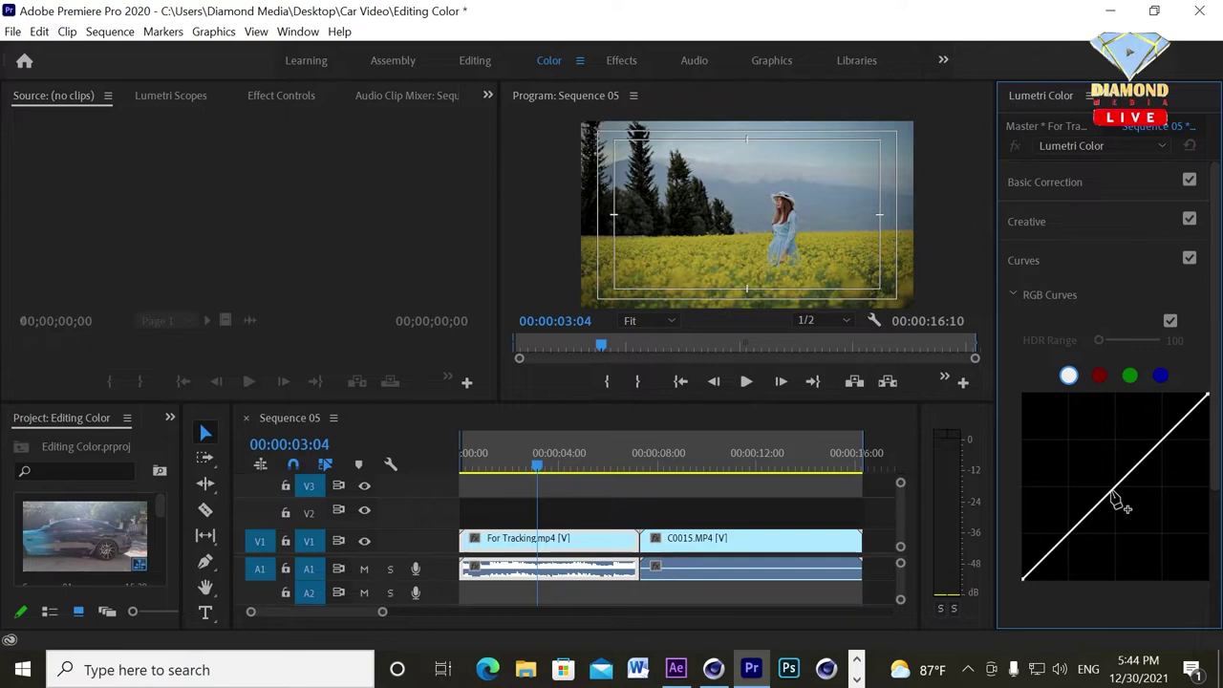
drag(1113, 497, 1098, 487)
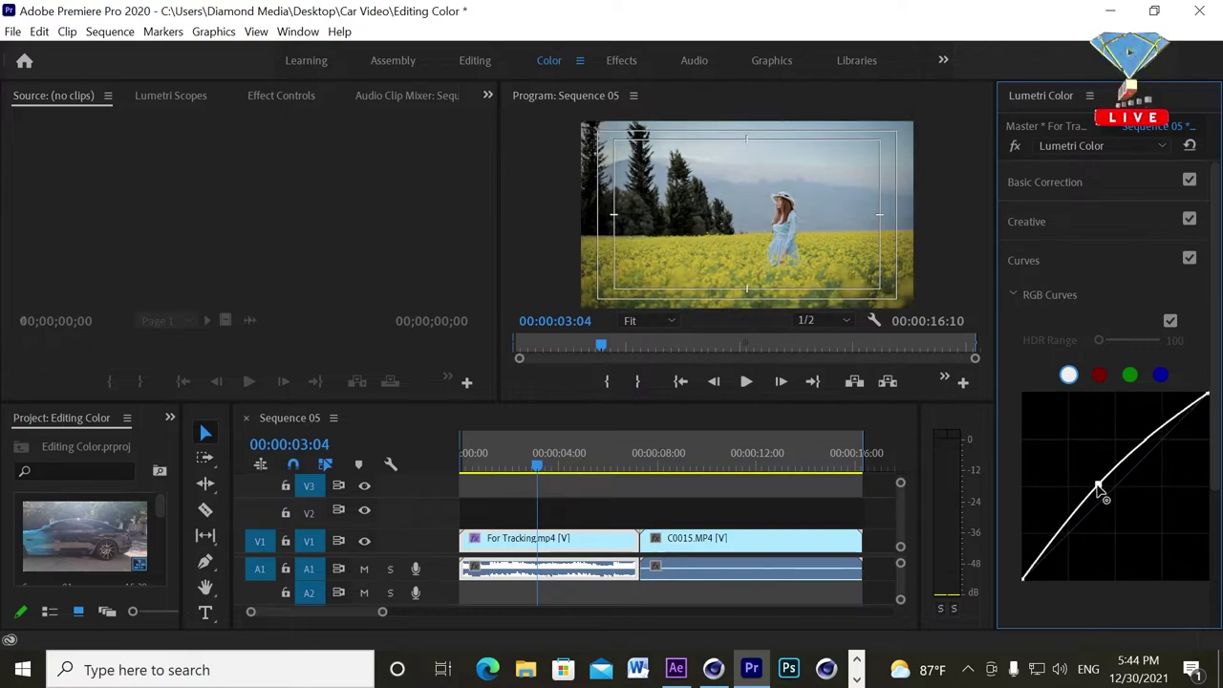
double_click(1099, 490)
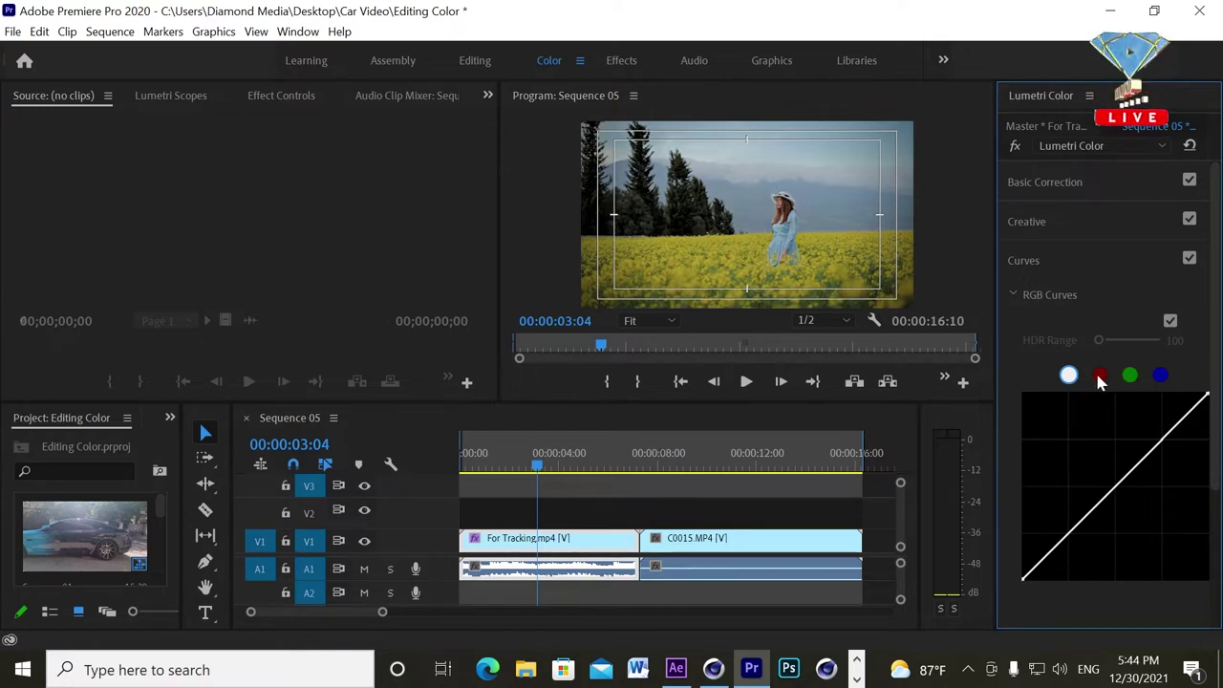
click(1099, 375)
drag(1120, 494, 1129, 511)
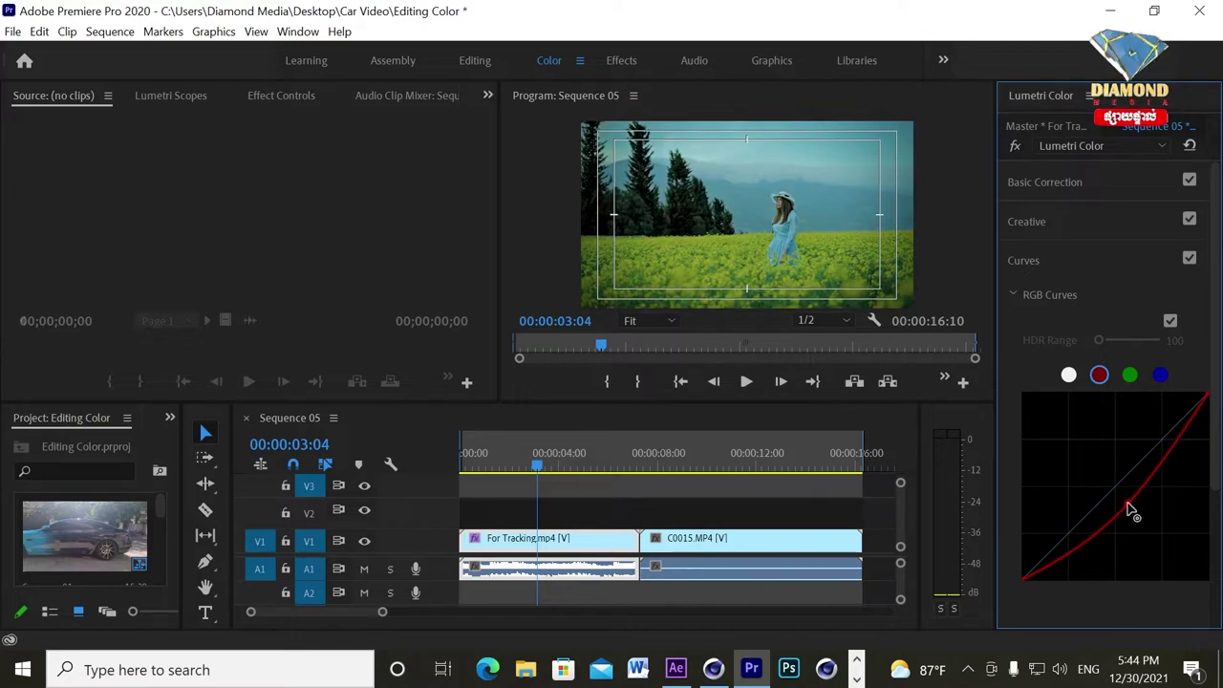
drag(1128, 509, 1090, 481)
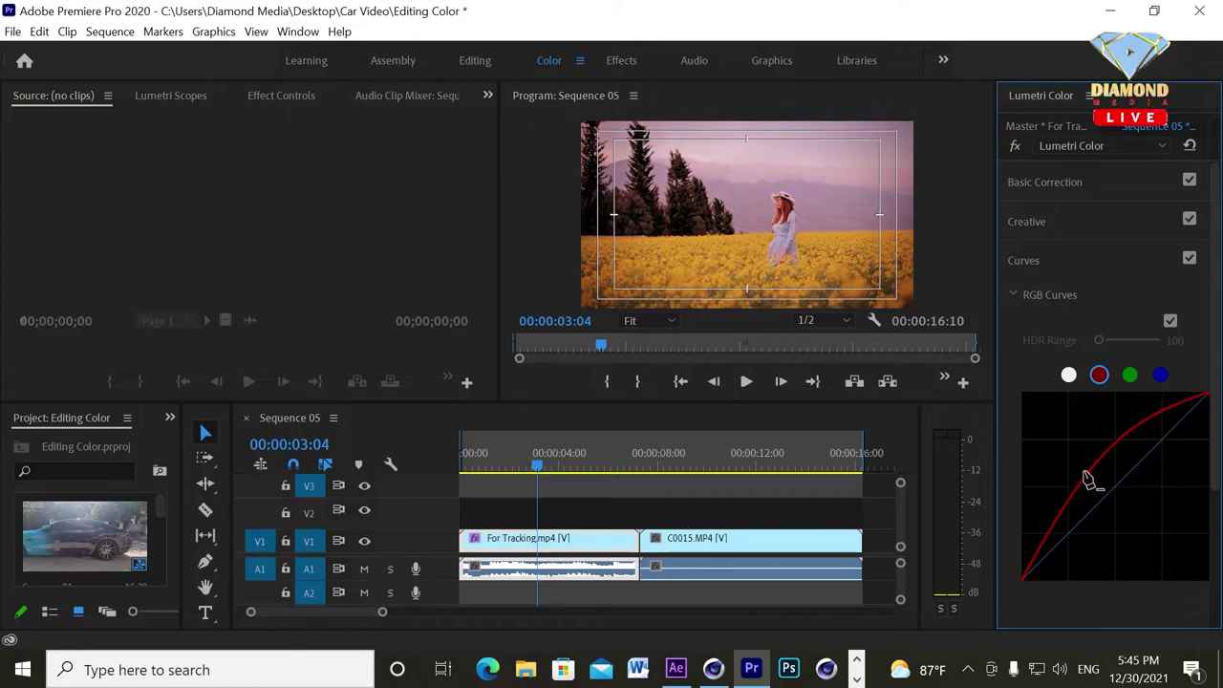
double_click(1088, 480)
Step: Bend and reset the green and blue curves, then collapse RGB Curves
click(1130, 375)
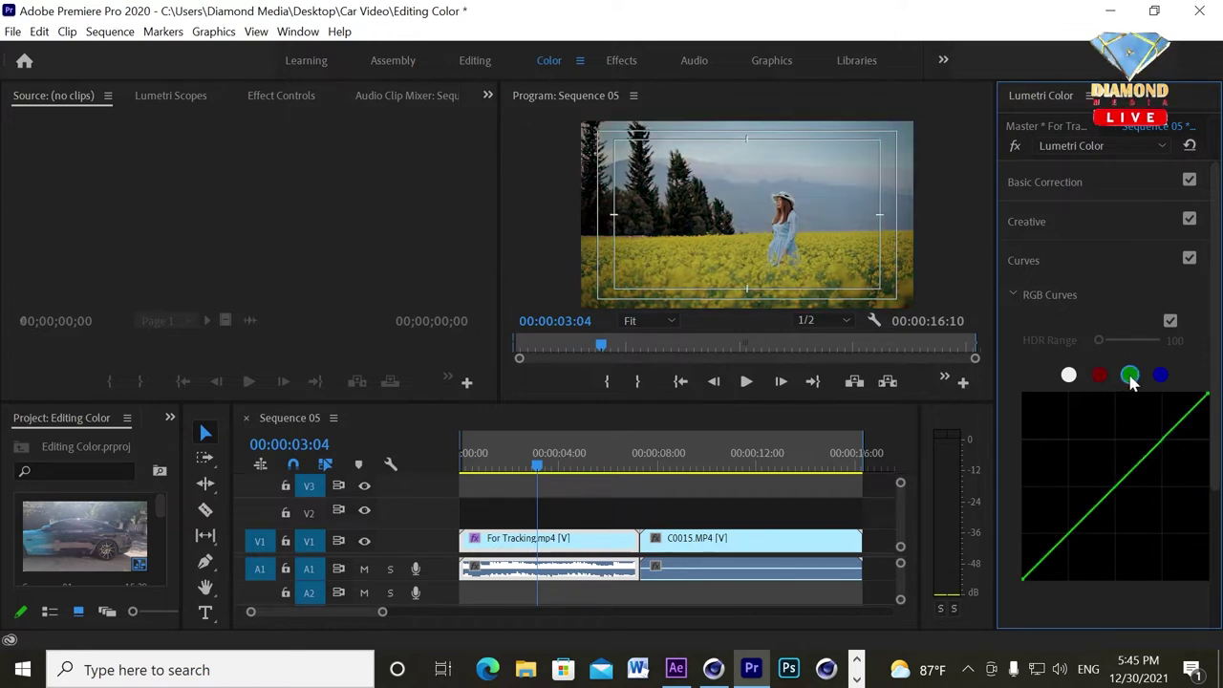
mouse_move(1127, 481)
mouse_down()
mouse_move(1139, 500)
mouse_move(1103, 464)
mouse_up()
double_click(1140, 502)
double_click(1102, 464)
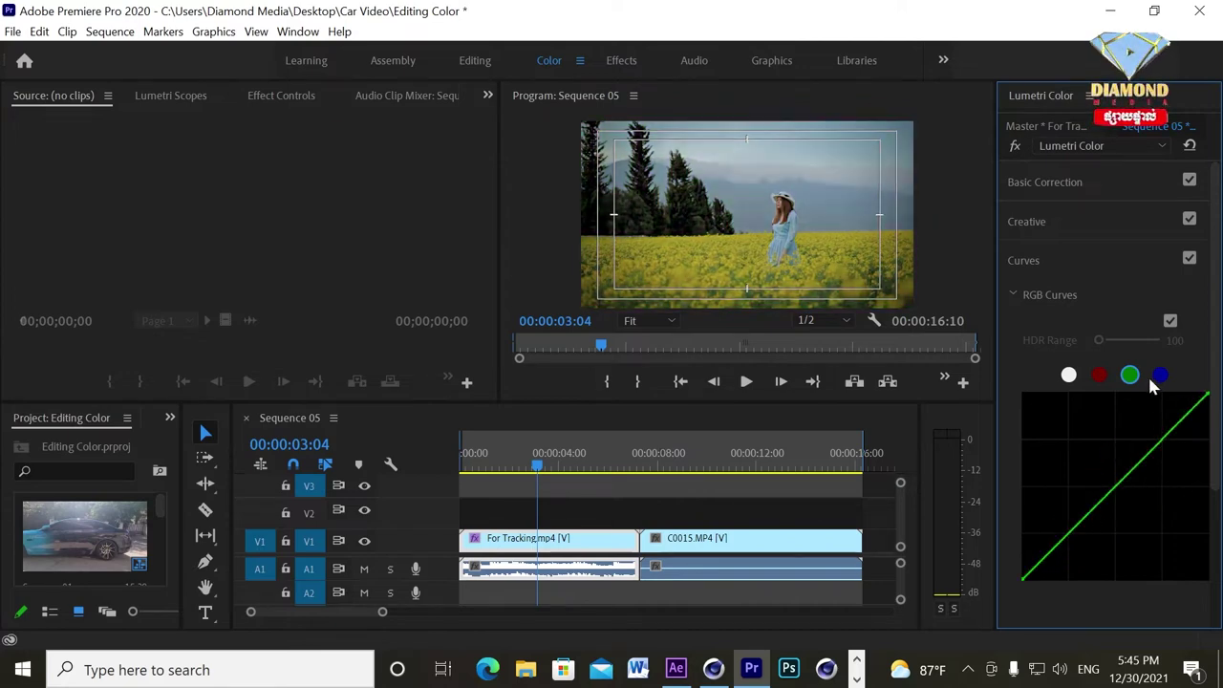
click(1160, 376)
mouse_move(1120, 497)
mouse_down()
mouse_move(1127, 513)
mouse_move(1093, 487)
mouse_up()
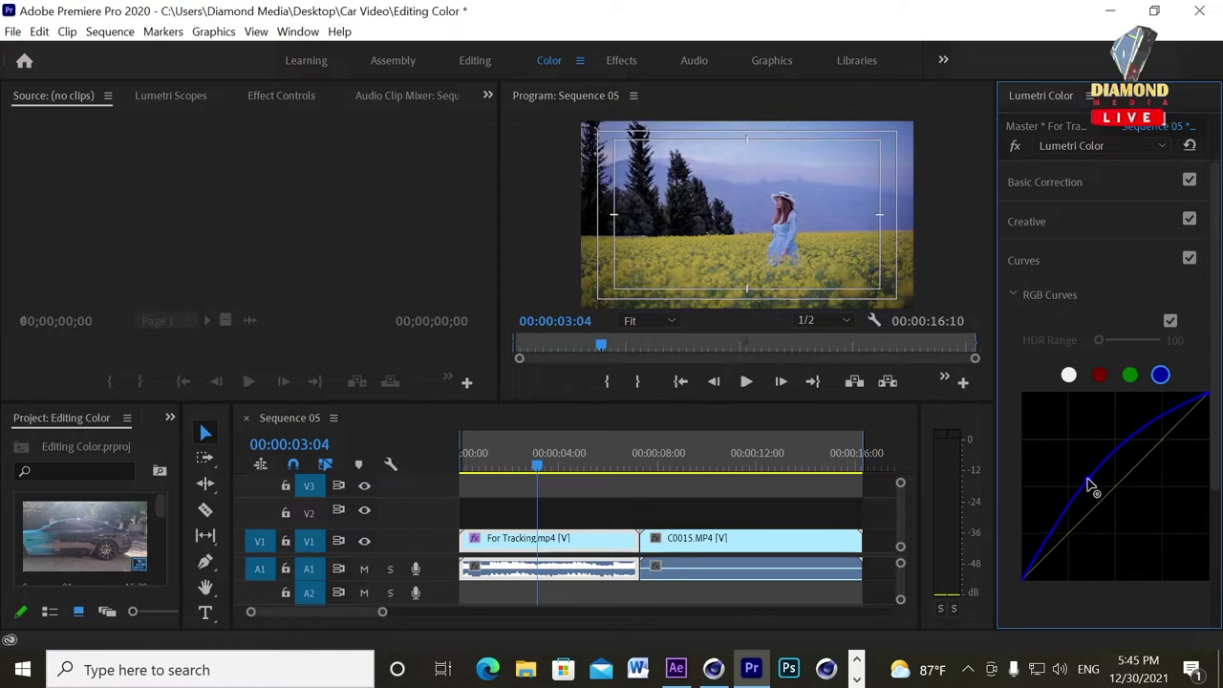
double_click(1112, 495)
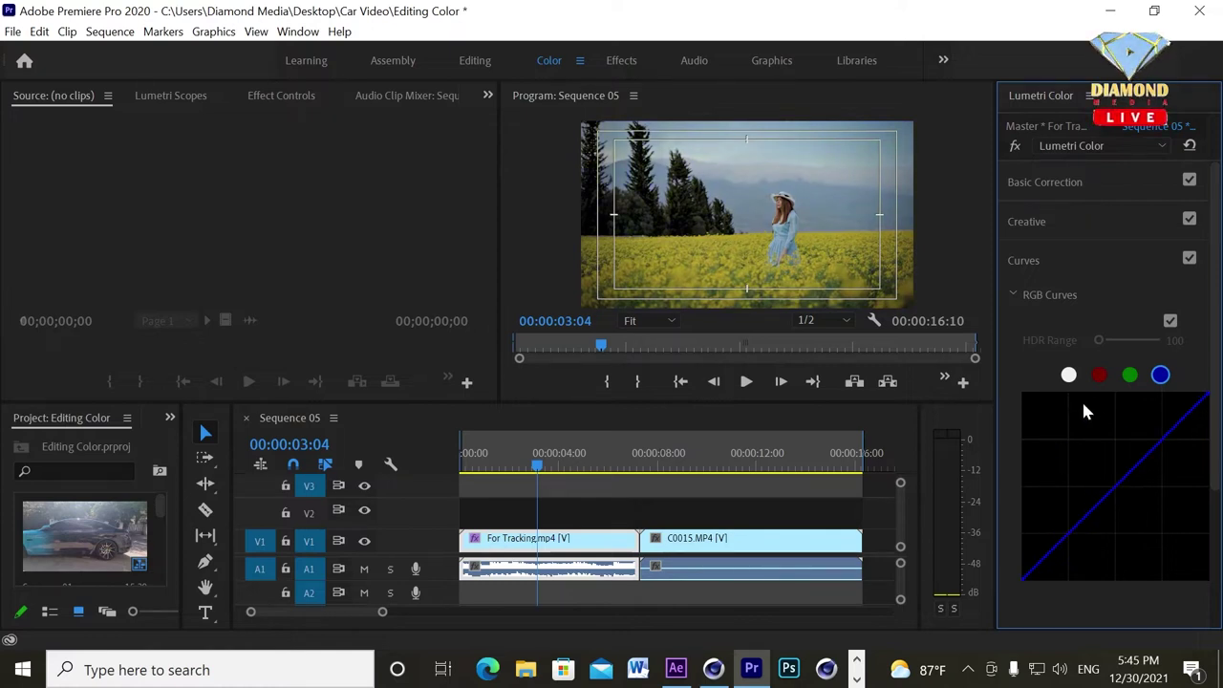
click(1015, 295)
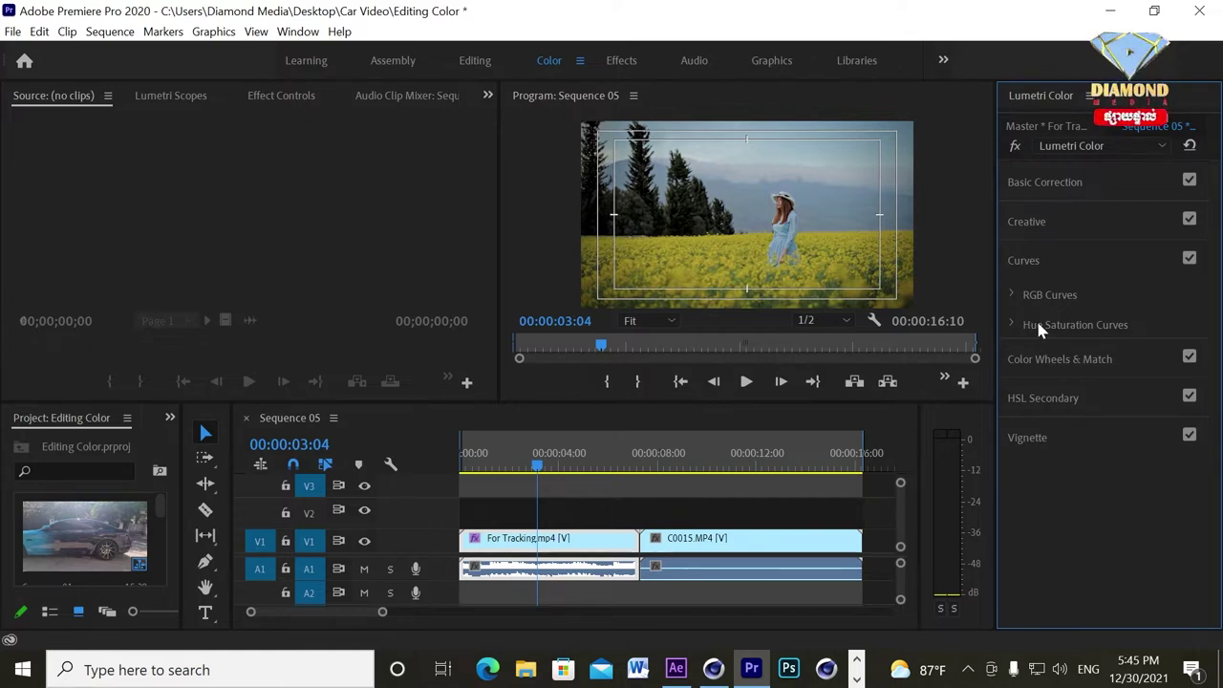
click(1014, 325)
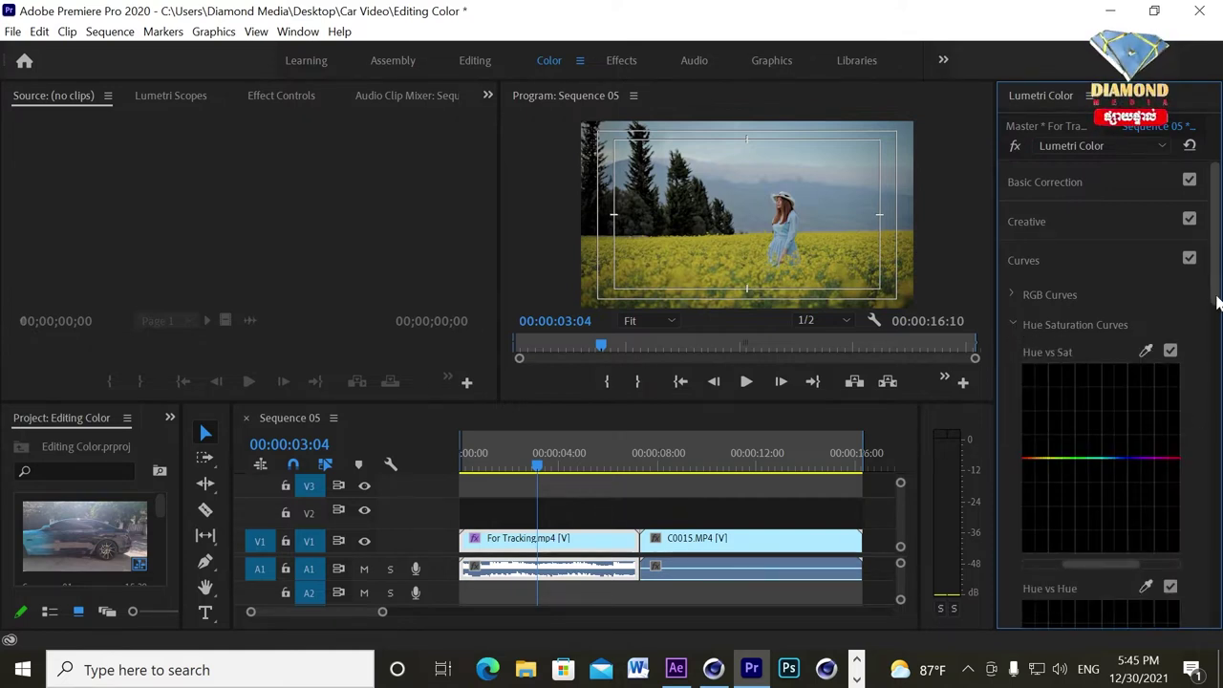
Step: Sample the yellow flowers with the Hue vs Hue eyedropper and raise that point toward pink
drag(1218, 301, 1218, 380)
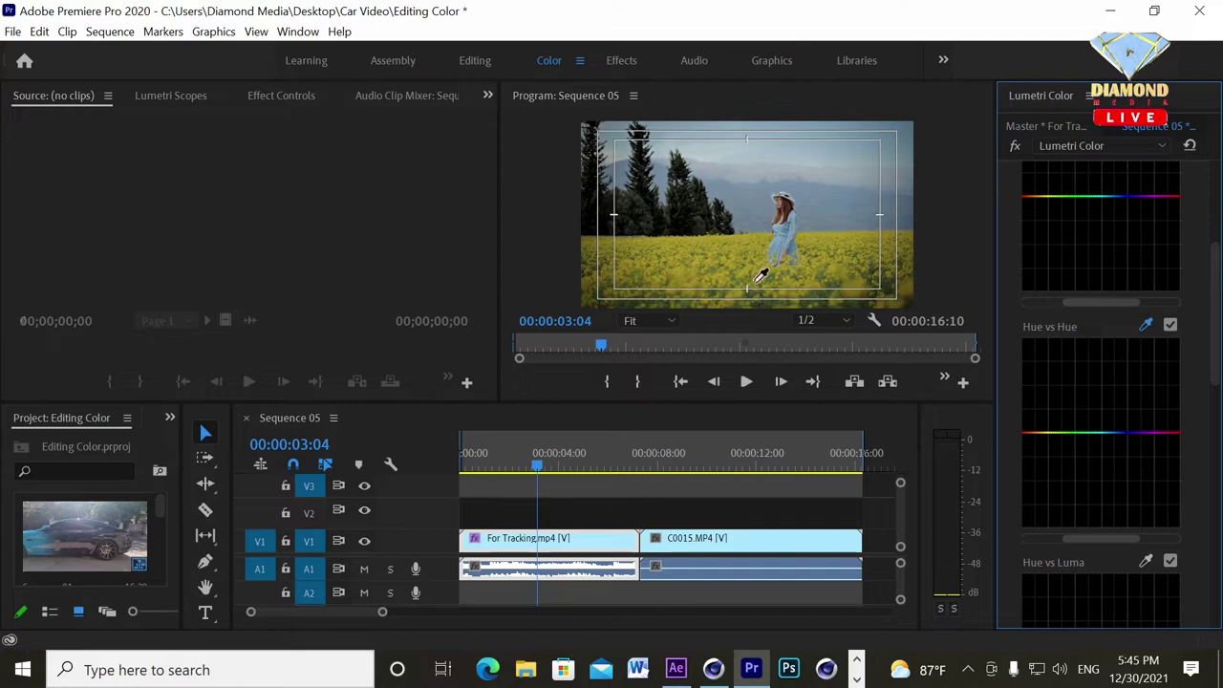
click(1145, 326)
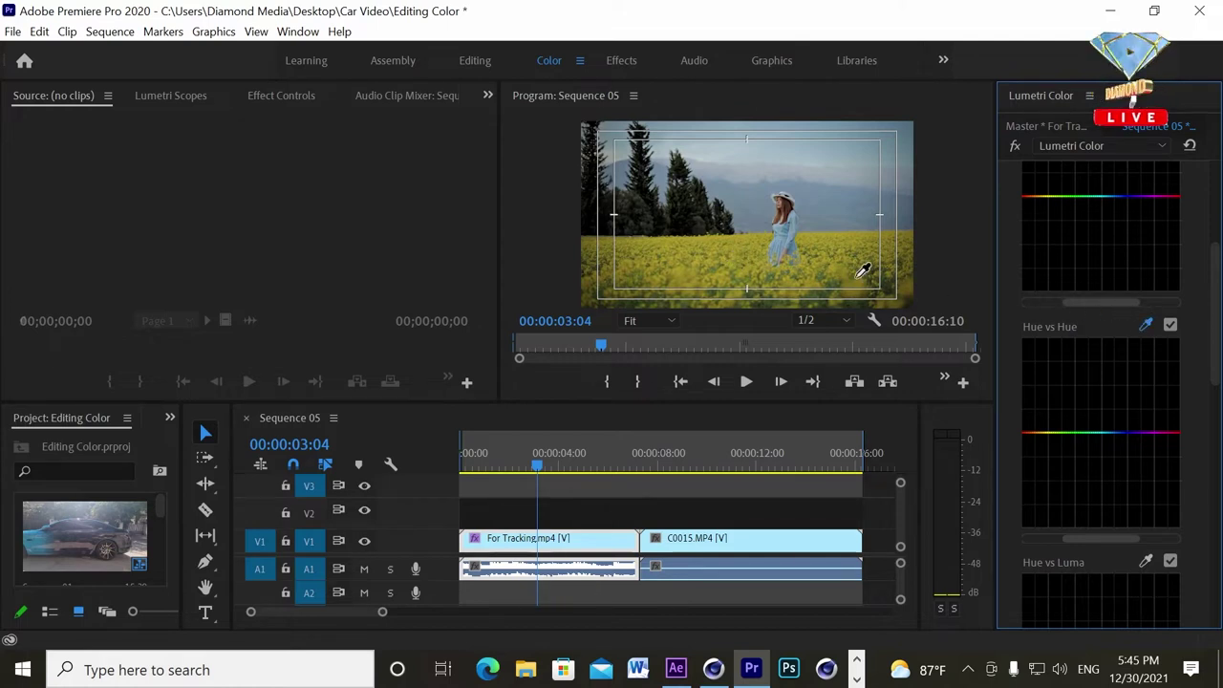
click(723, 277)
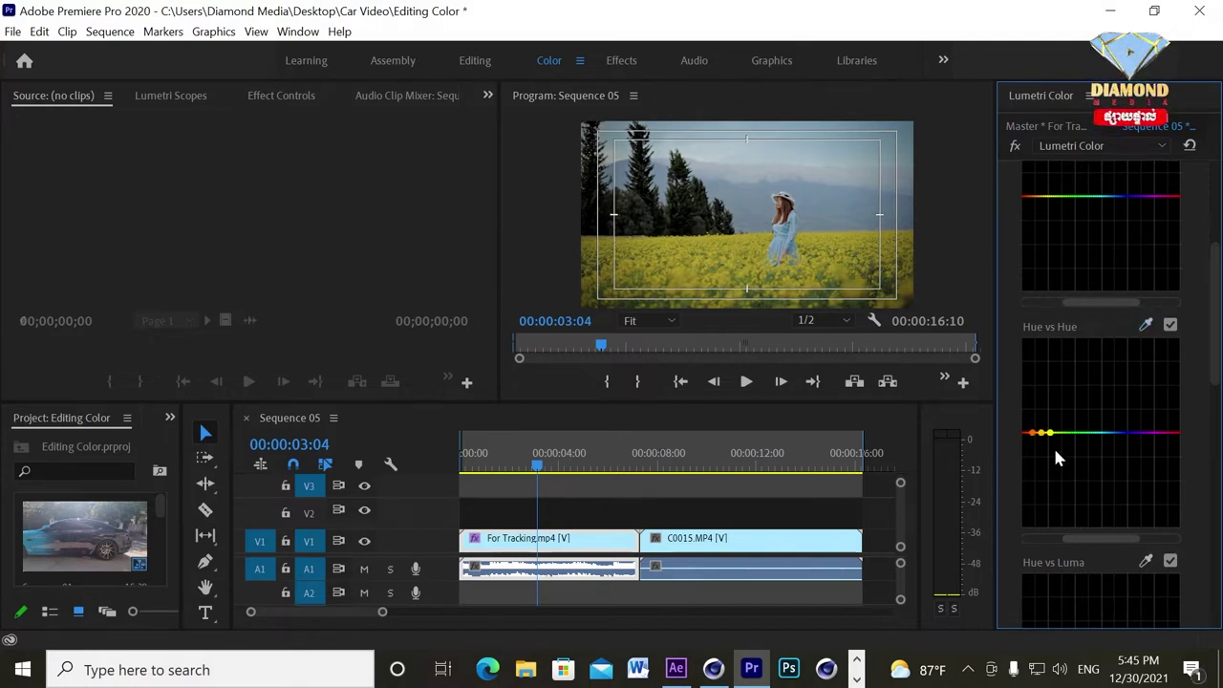
mouse_move(1044, 434)
mouse_down()
mouse_move(1031, 415)
mouse_move(1046, 412)
mouse_up()
click(723, 466)
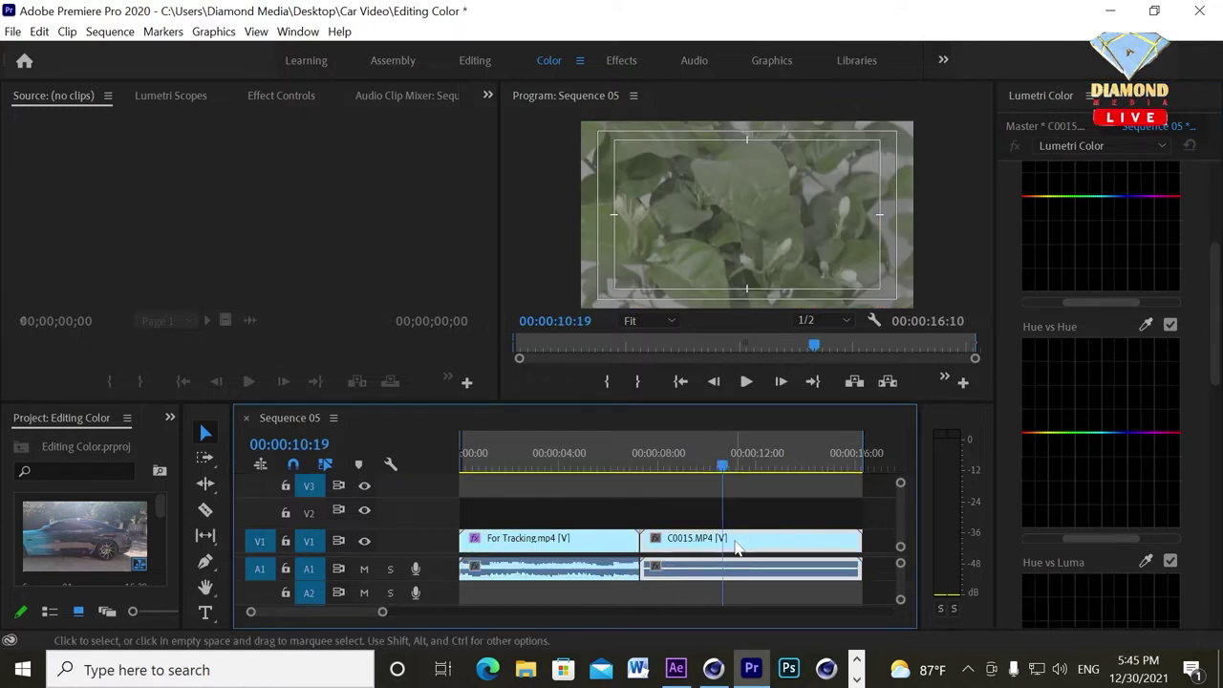
Step: Zoom the timeline out to show both clips and open Basic Correction for C0015
key(minus)
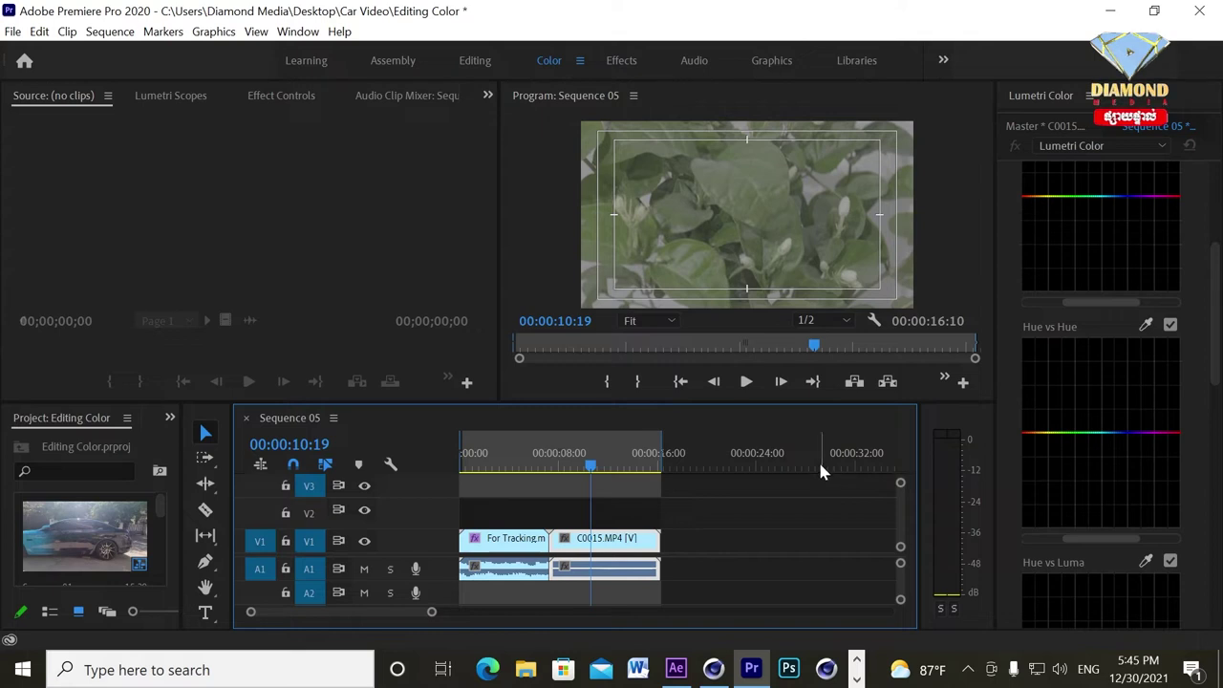
drag(617, 468, 624, 470)
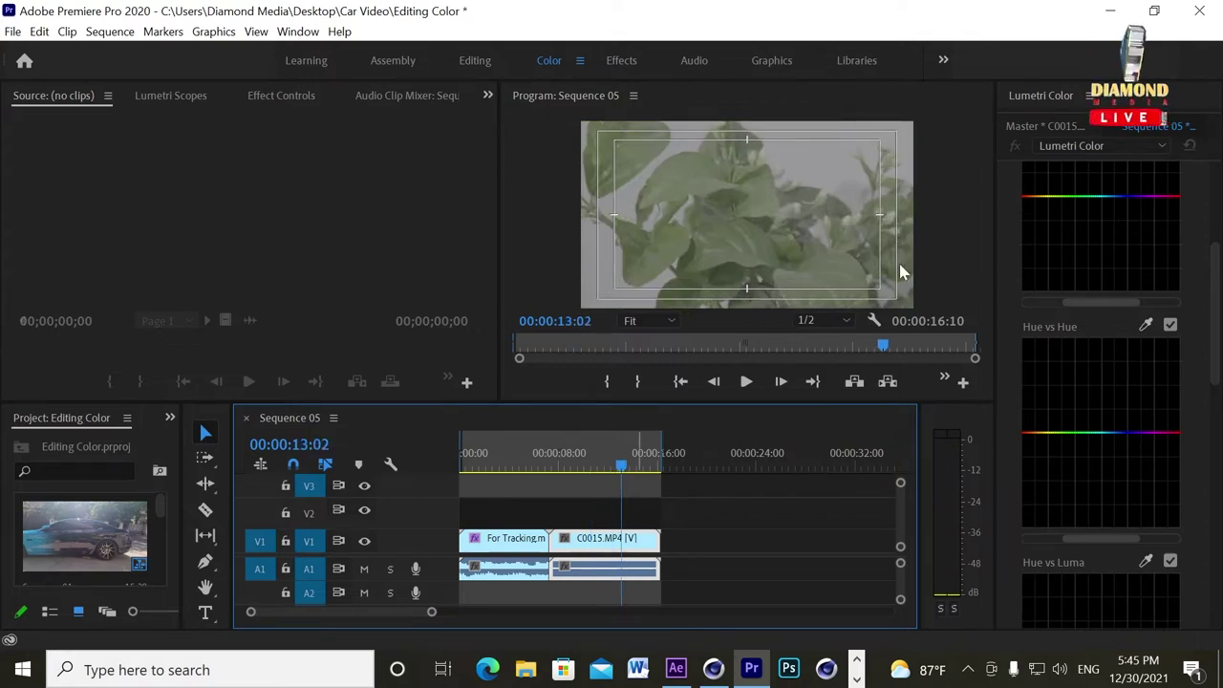
drag(1211, 273, 1216, 188)
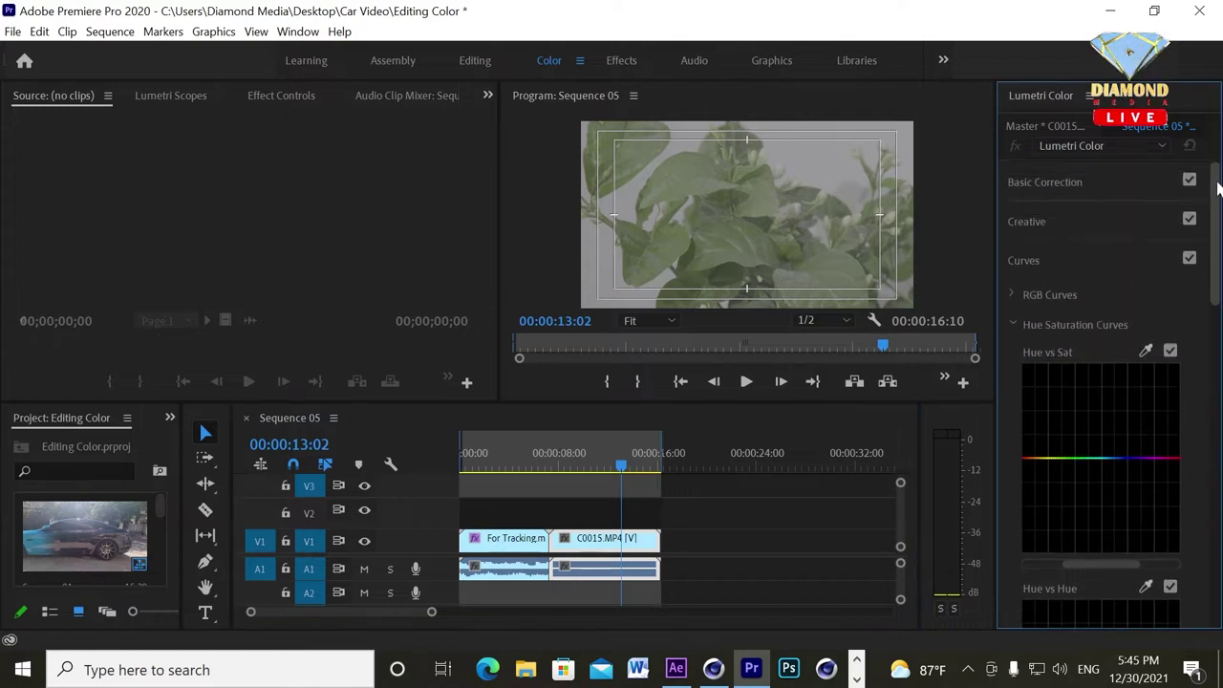
click(1015, 323)
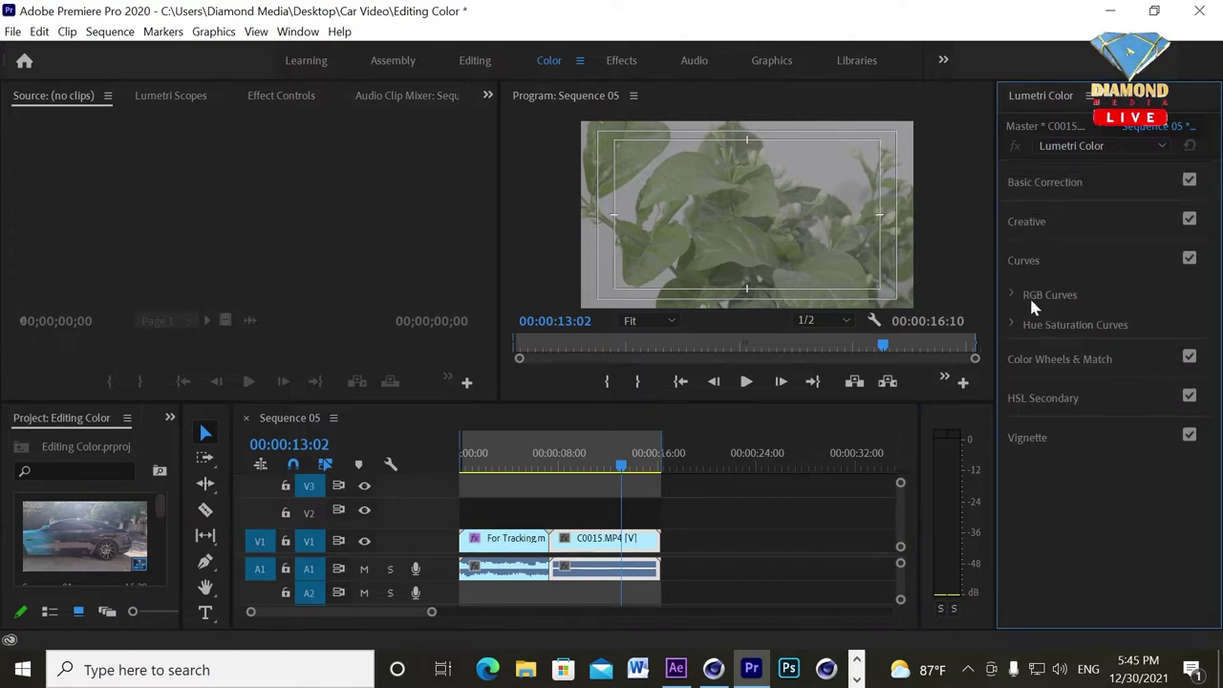
click(1030, 184)
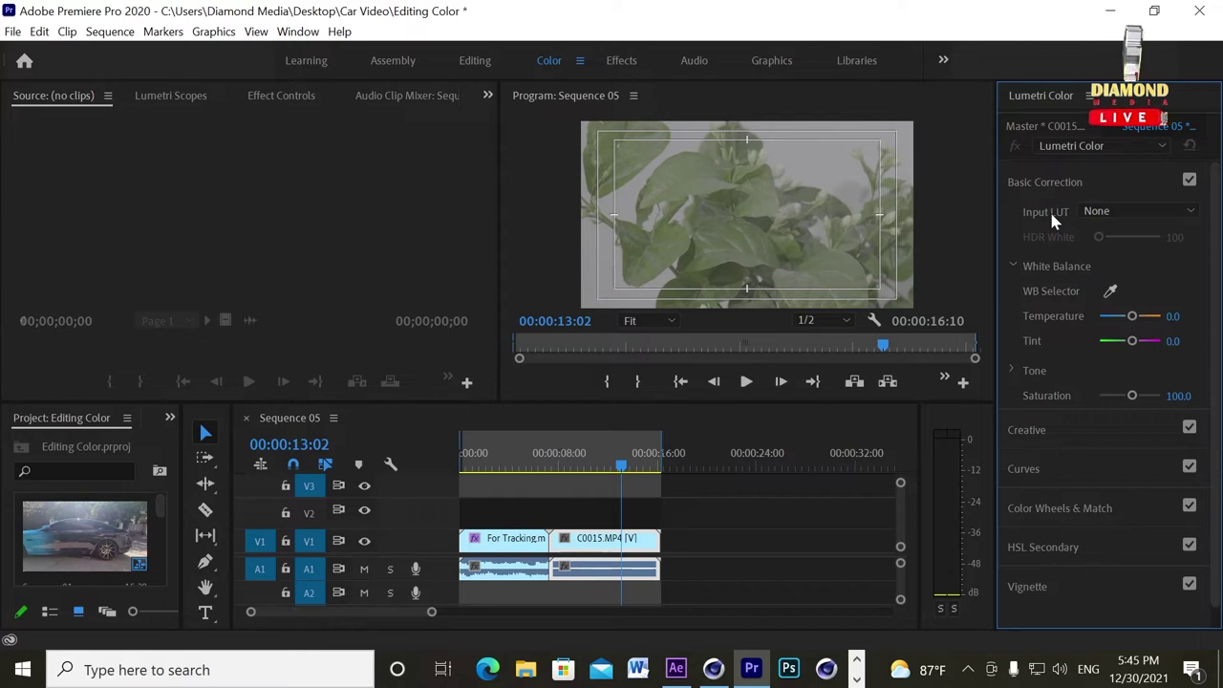
Step: Apply the ALEXA_Default_LogC2Rec709 input LUT to C0015, with Temperature left at 0.0
click(1092, 208)
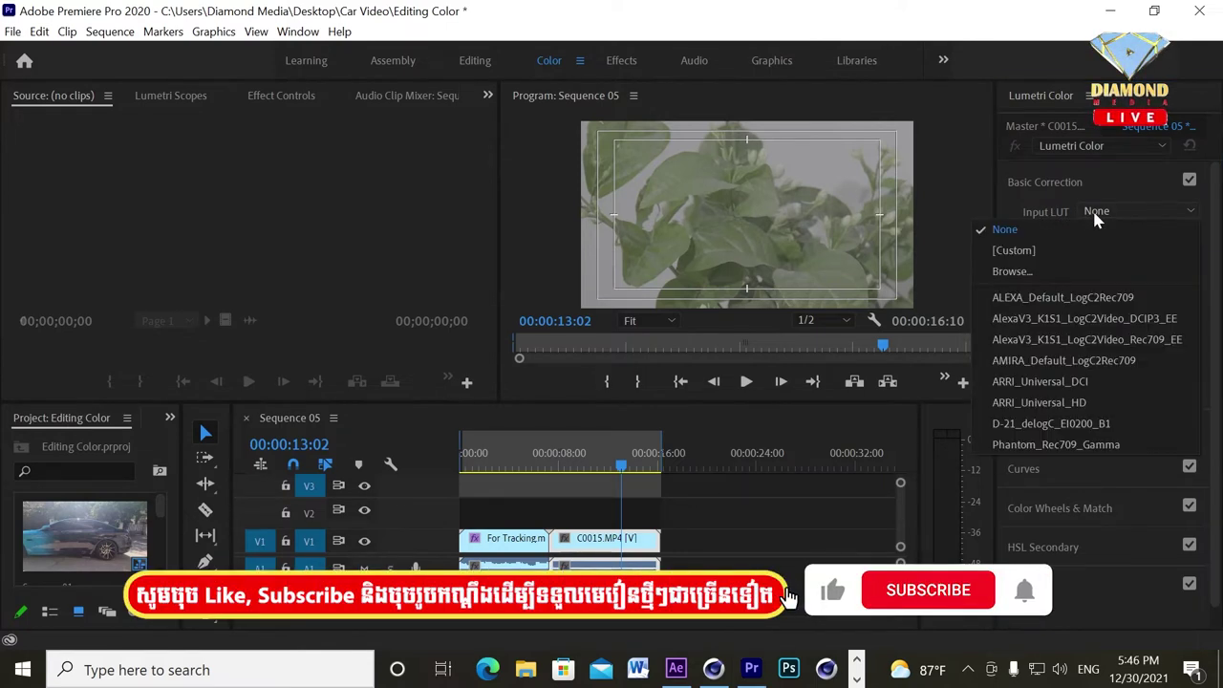
click(1032, 299)
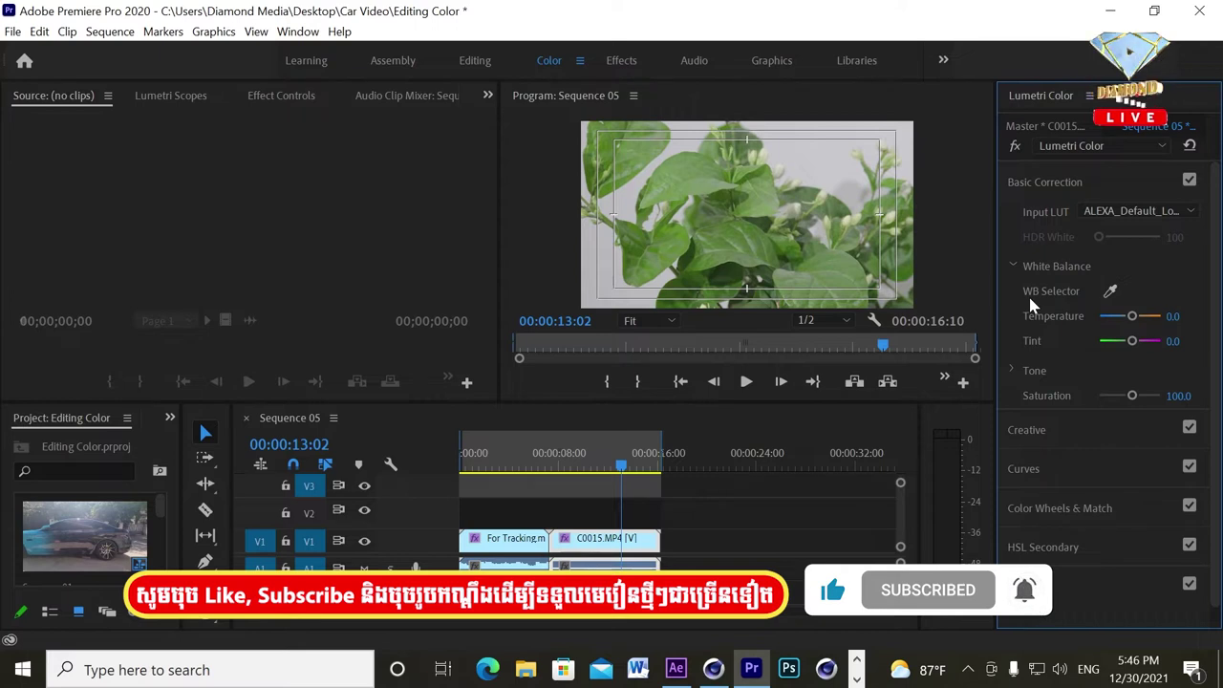
mouse_move(1131, 317)
mouse_down()
mouse_move(1120, 319)
mouse_move(1131, 323)
mouse_up()
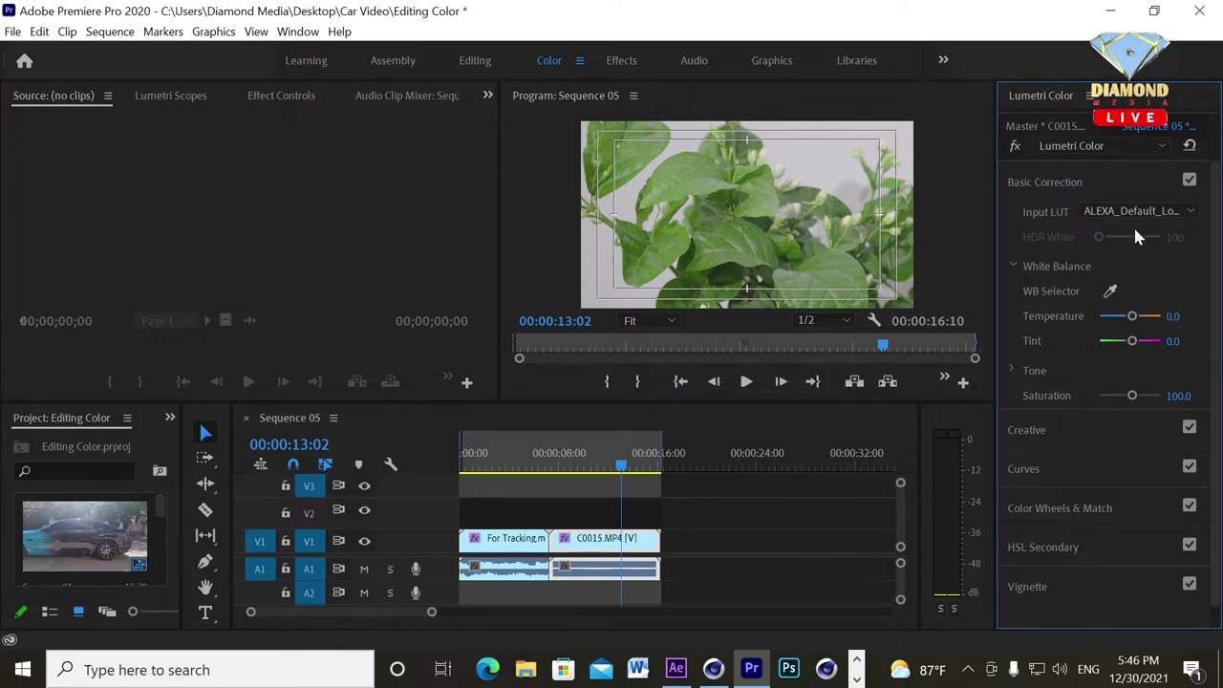
click(1115, 209)
click(1011, 232)
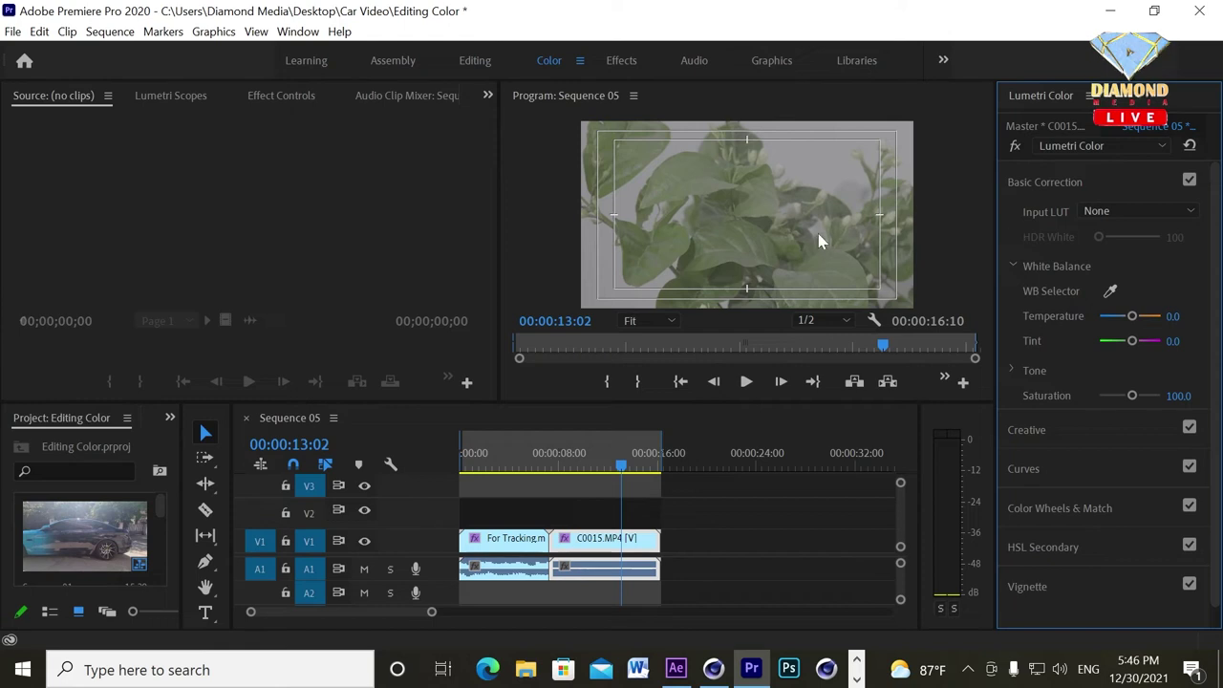
click(1142, 212)
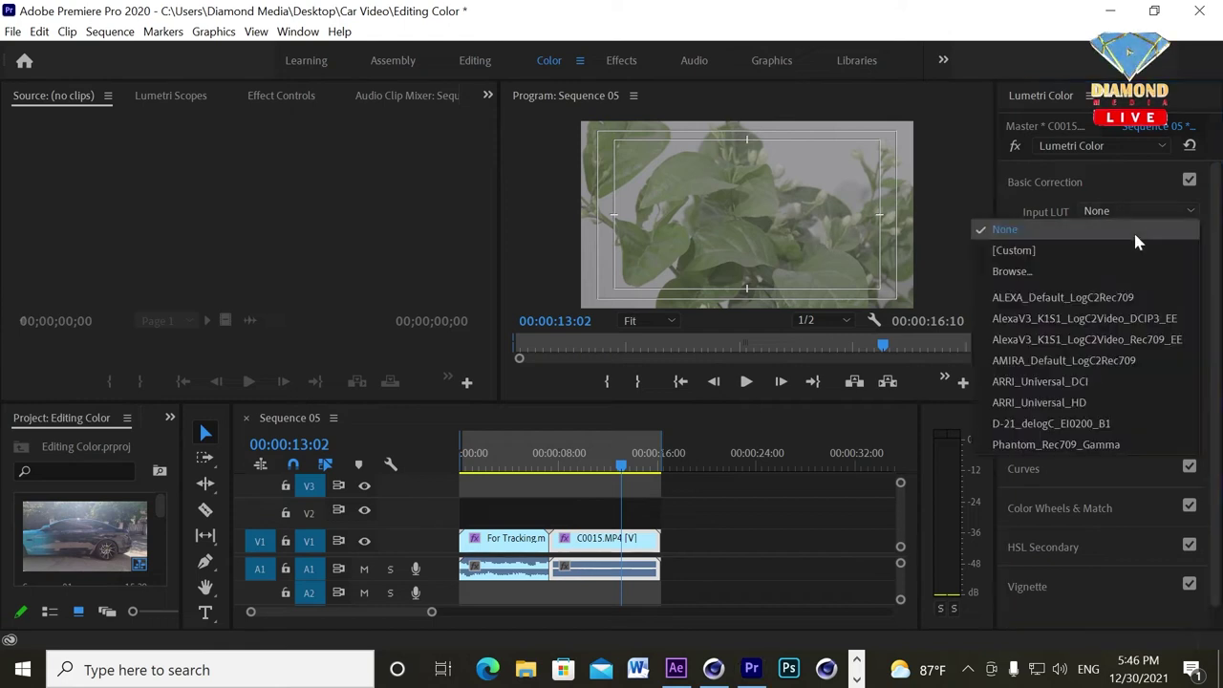
click(1041, 304)
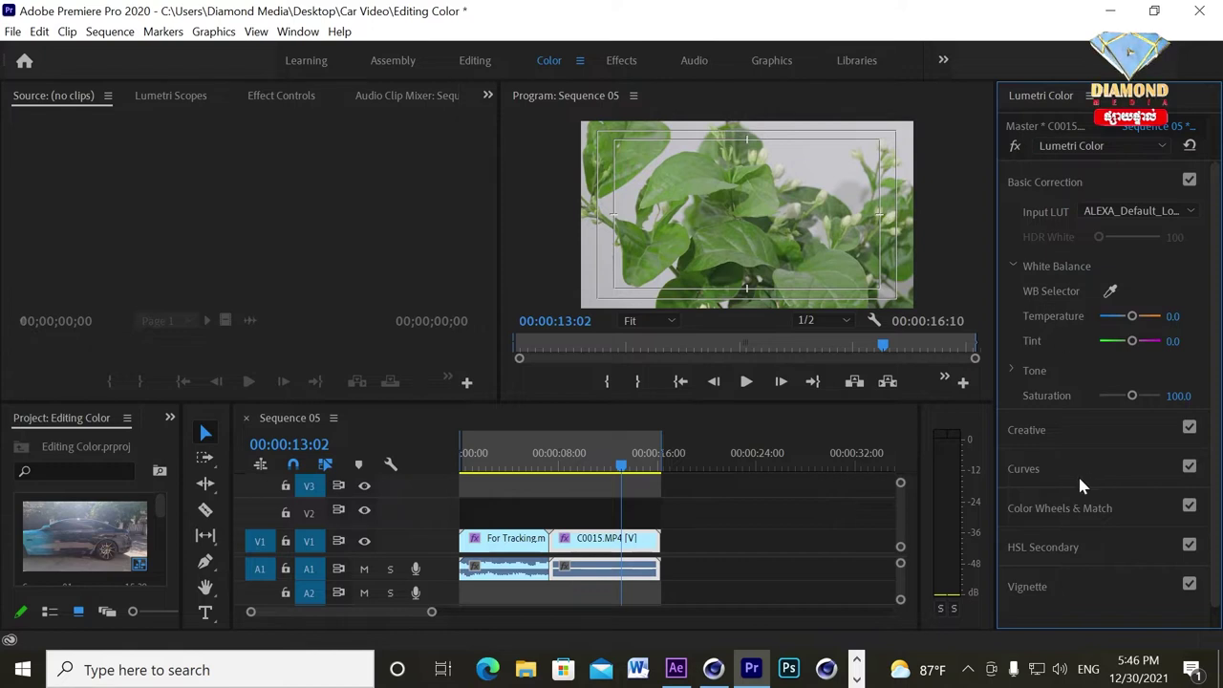
click(1041, 469)
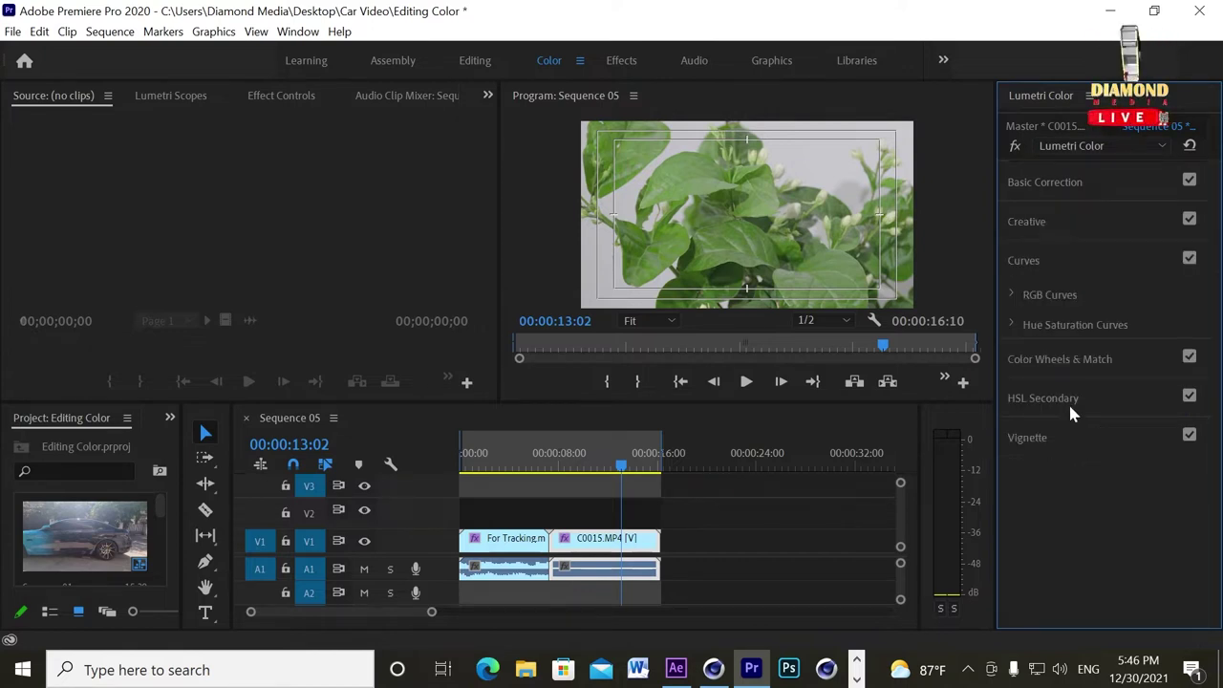
Step: On C0015's RGB Curves, raise the green curve and reshape the red and blue curves
click(1013, 325)
mouse_move(1215, 287)
mouse_down()
mouse_move(1215, 321)
mouse_move(1194, 283)
mouse_up()
click(1013, 273)
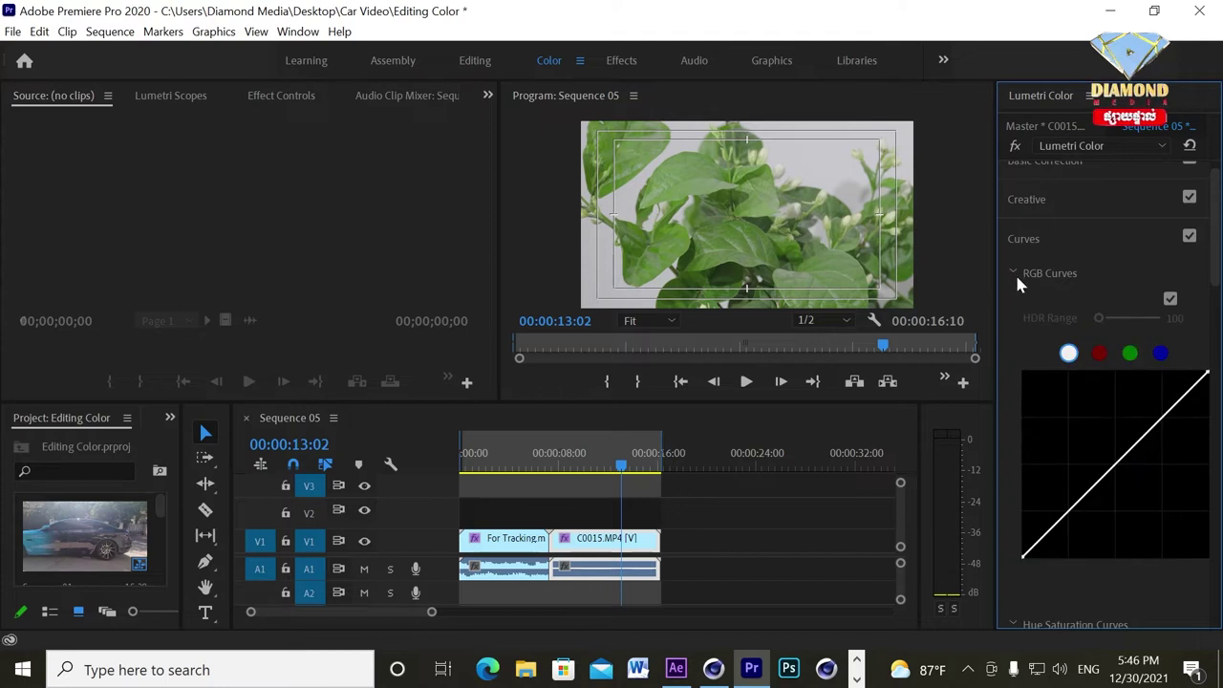
click(1131, 353)
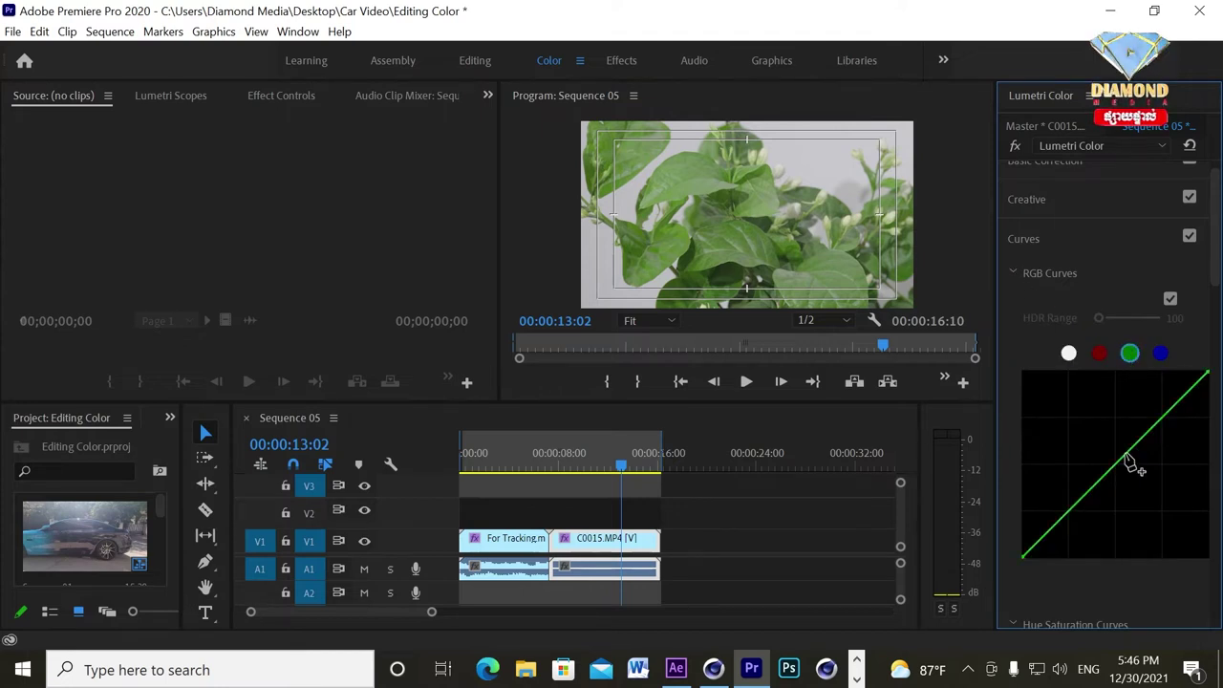
drag(1120, 463, 1115, 449)
click(1100, 354)
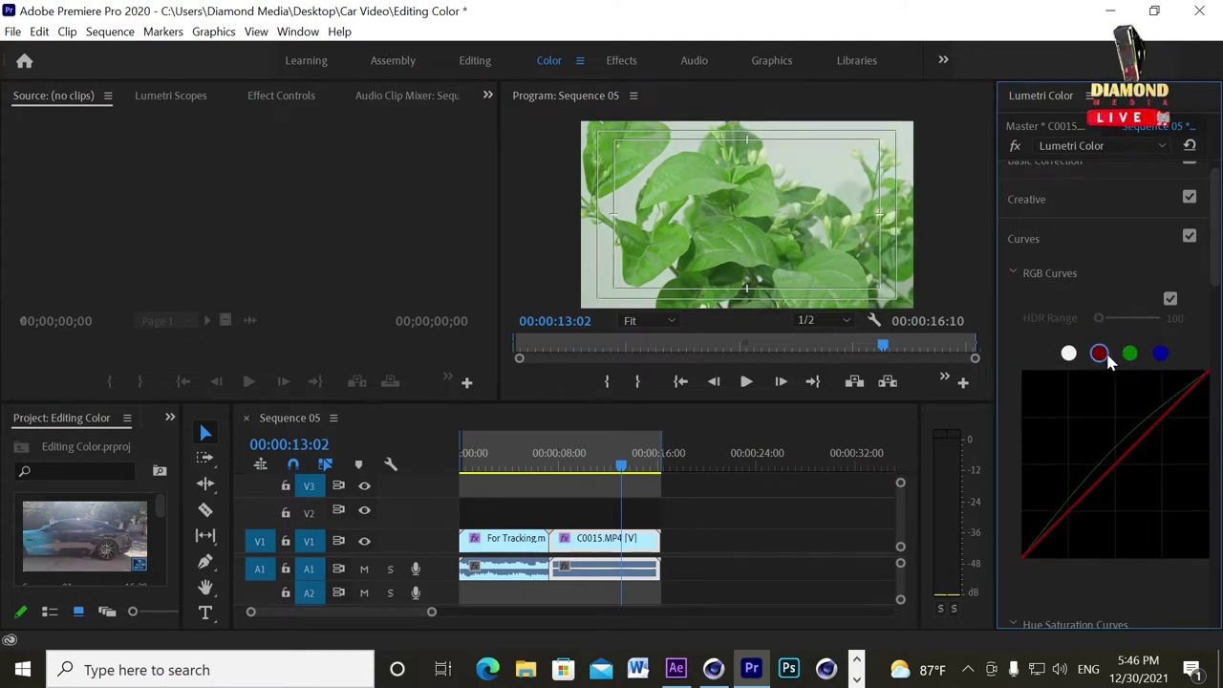
mouse_move(1133, 466)
mouse_down()
mouse_move(1111, 456)
mouse_move(1130, 491)
mouse_move(1125, 475)
mouse_up()
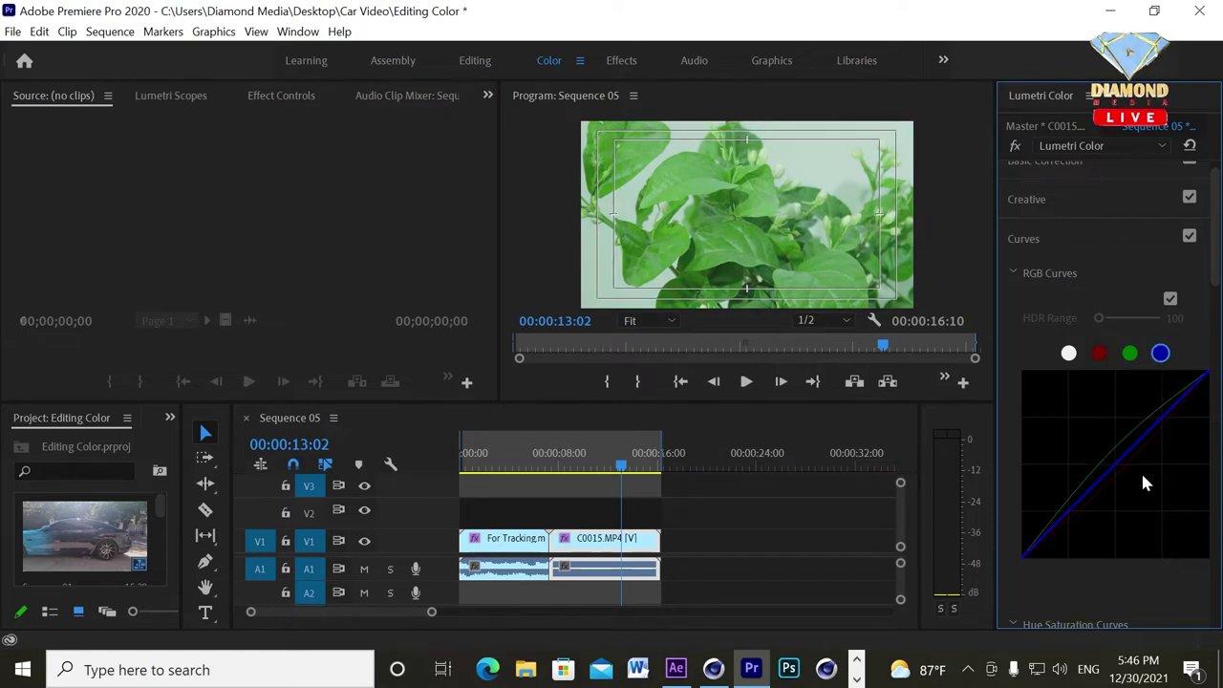
mouse_move(1125, 468)
mouse_down()
mouse_move(1132, 478)
mouse_move(1127, 468)
mouse_up()
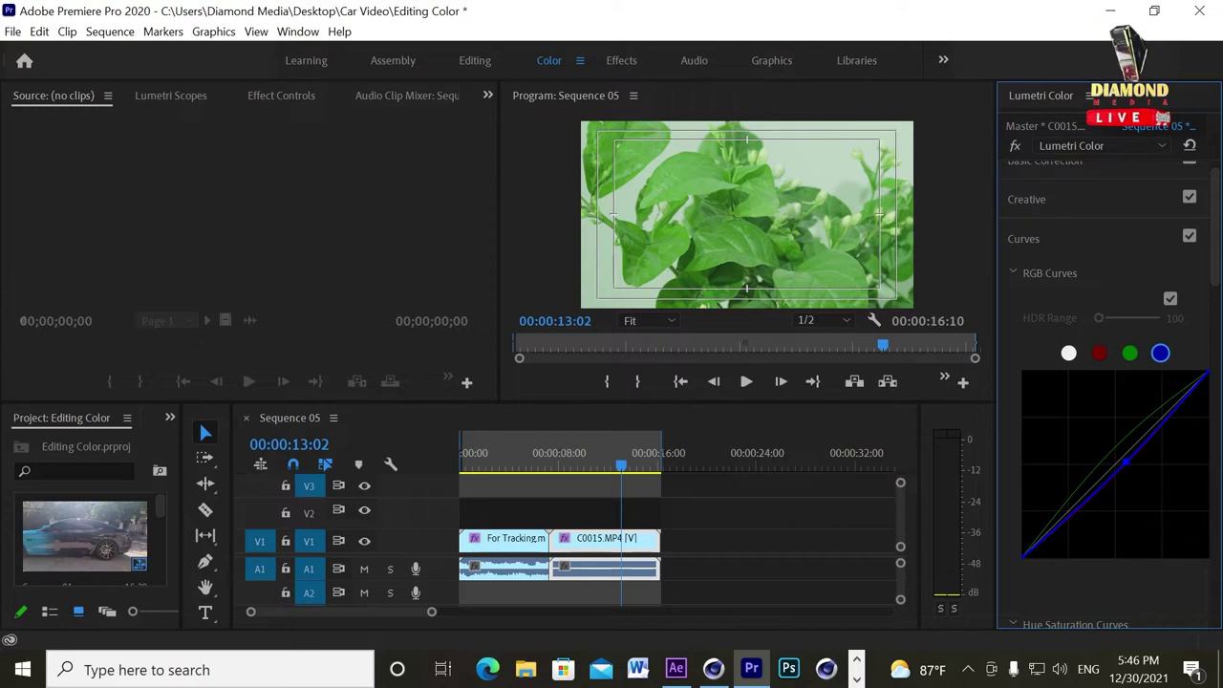
click(514, 465)
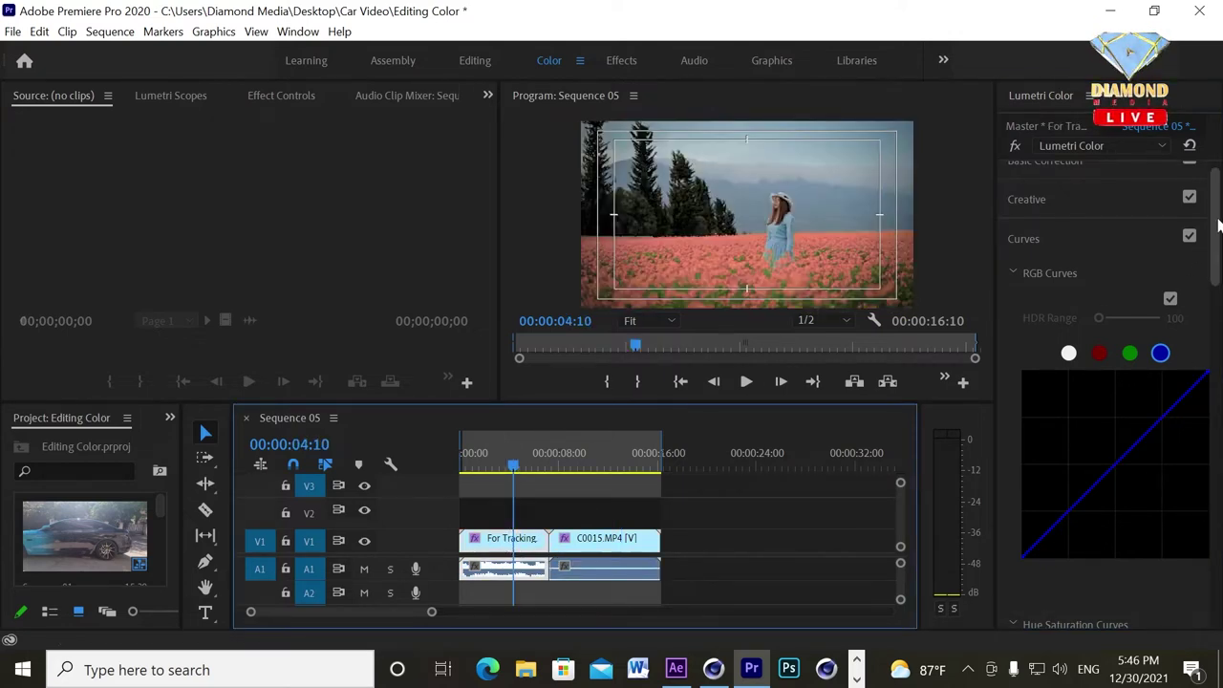
Step: Collapse the curve sections and redisplay RGB Curves for For Tracking.mp4
click(1015, 273)
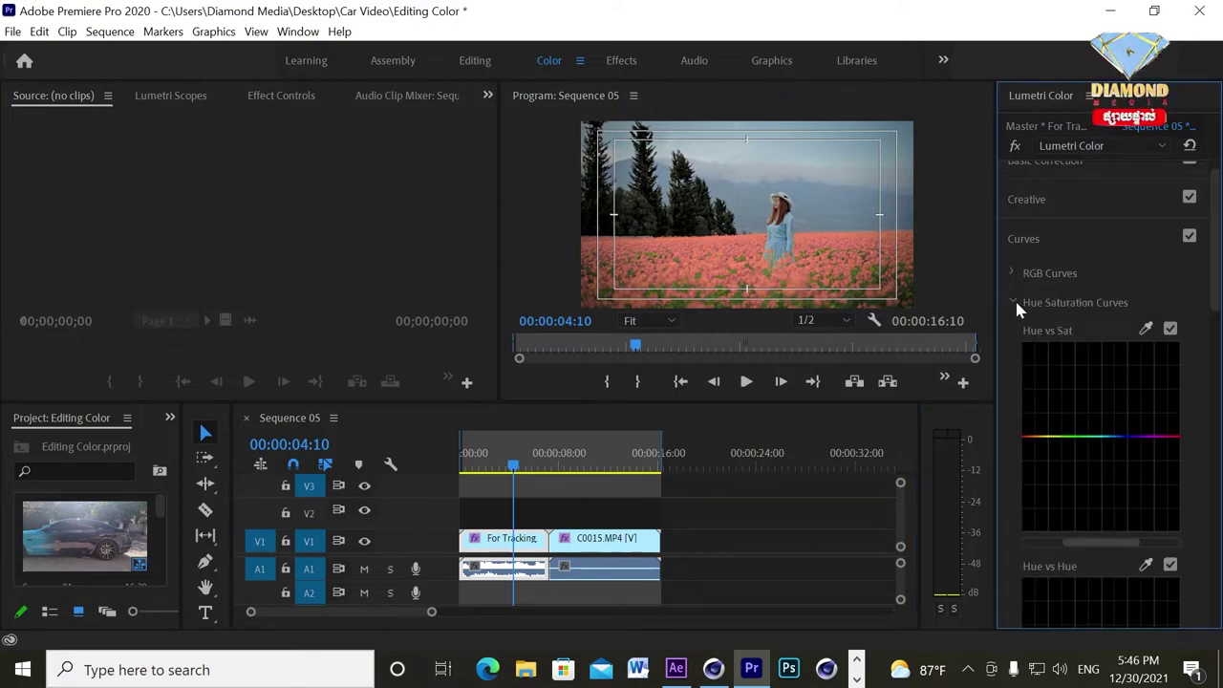
click(1015, 302)
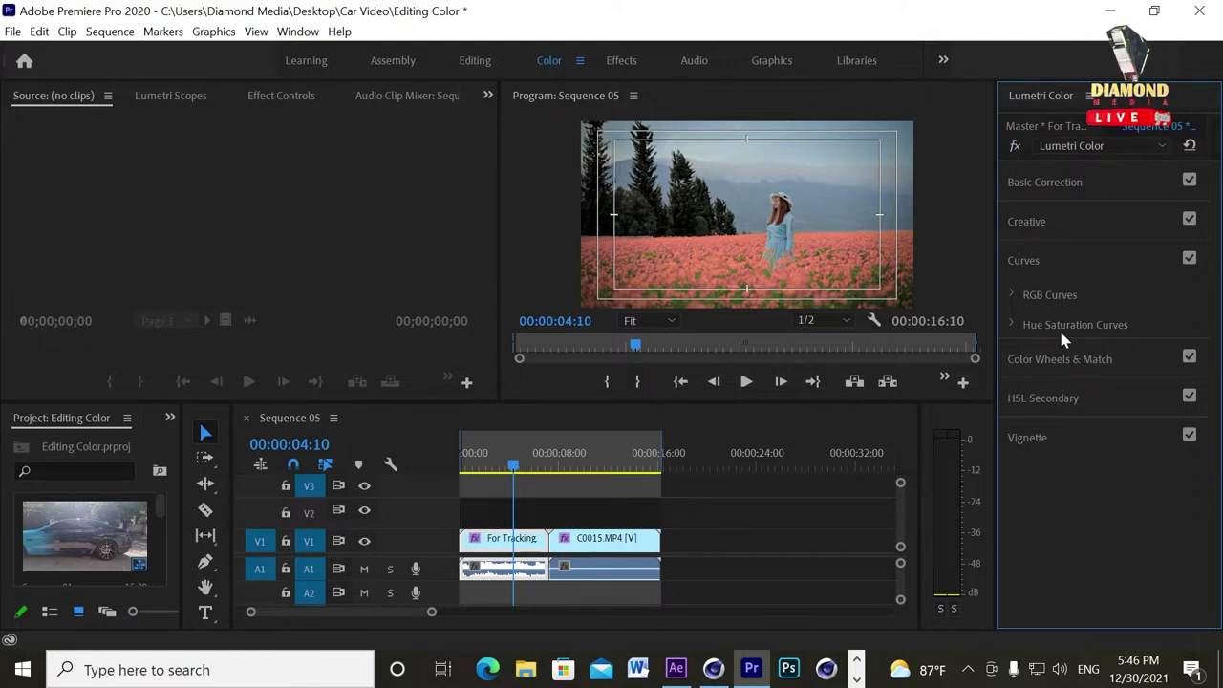
click(1013, 295)
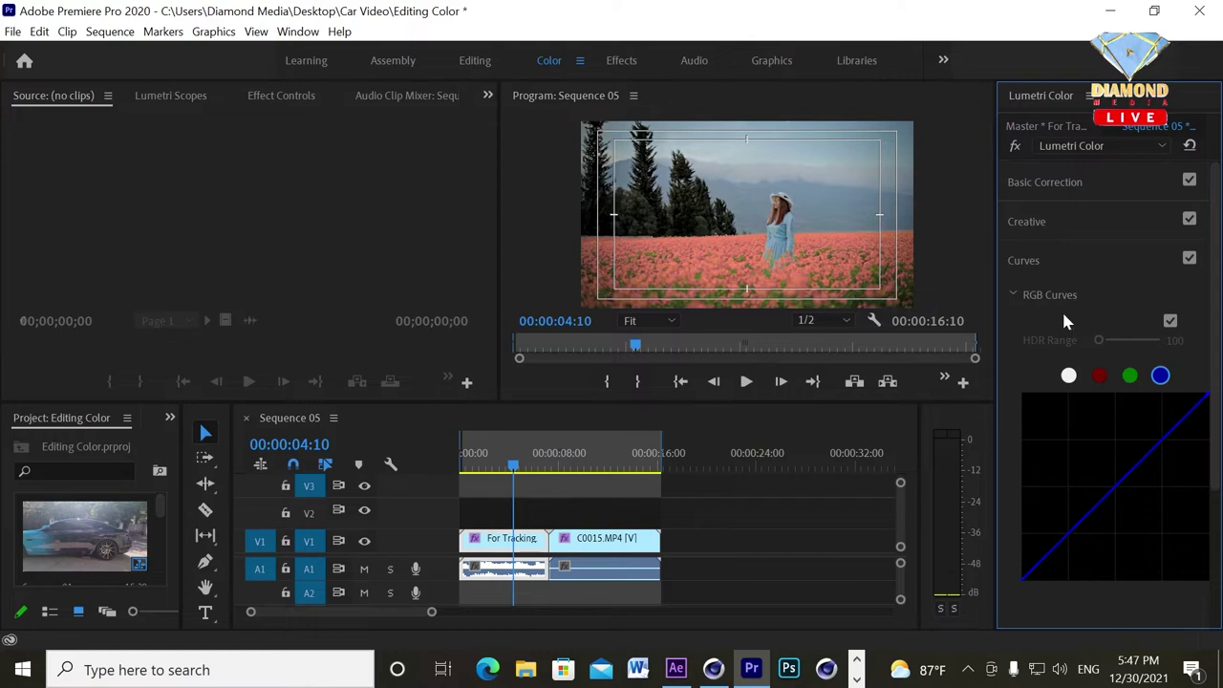
drag(1214, 273, 1206, 436)
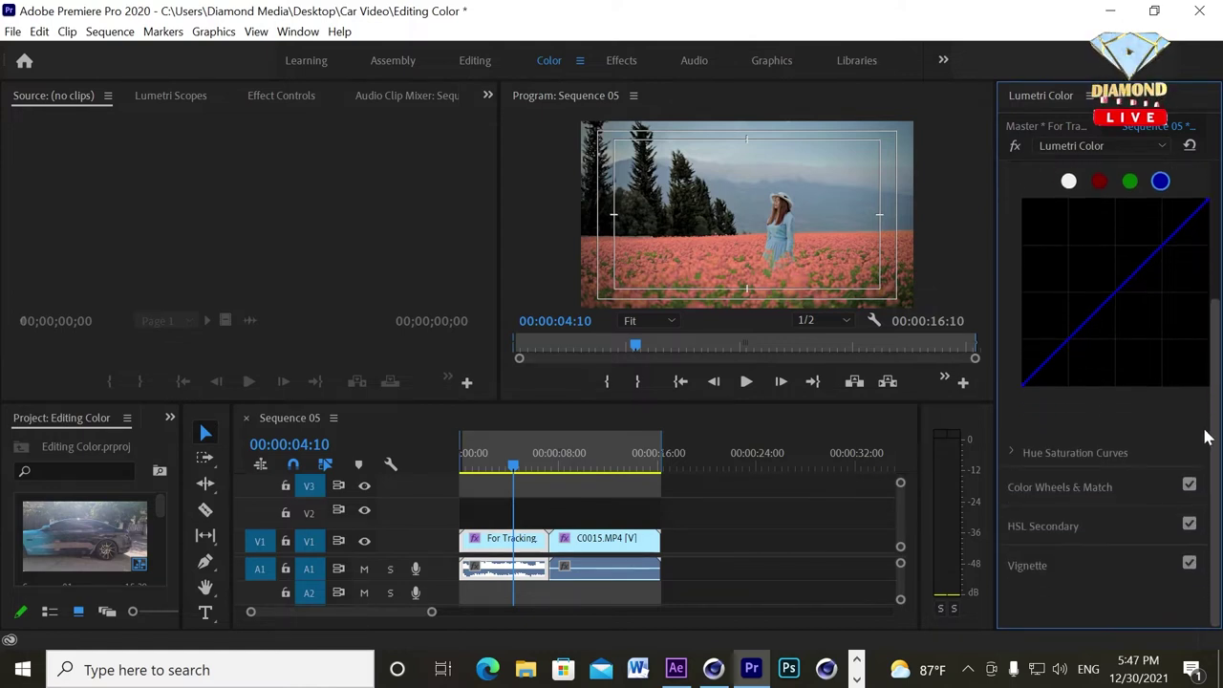
scroll(1205, 437, up, 2)
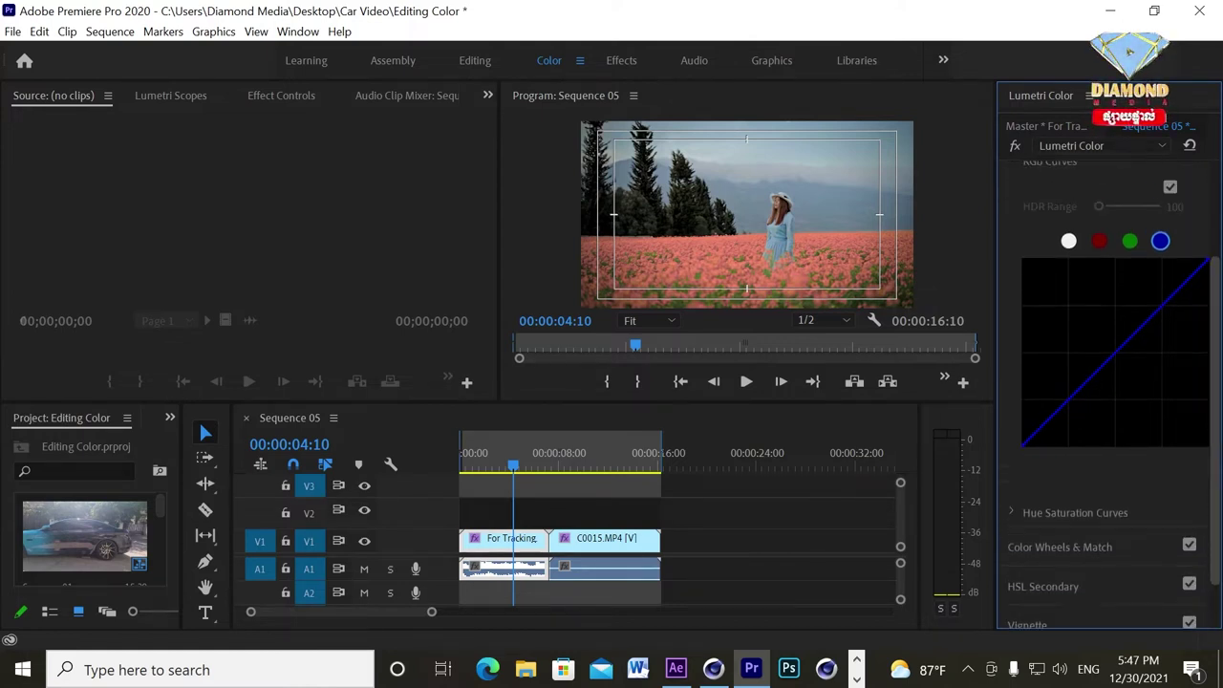
scroll(1106, 244, up, 3)
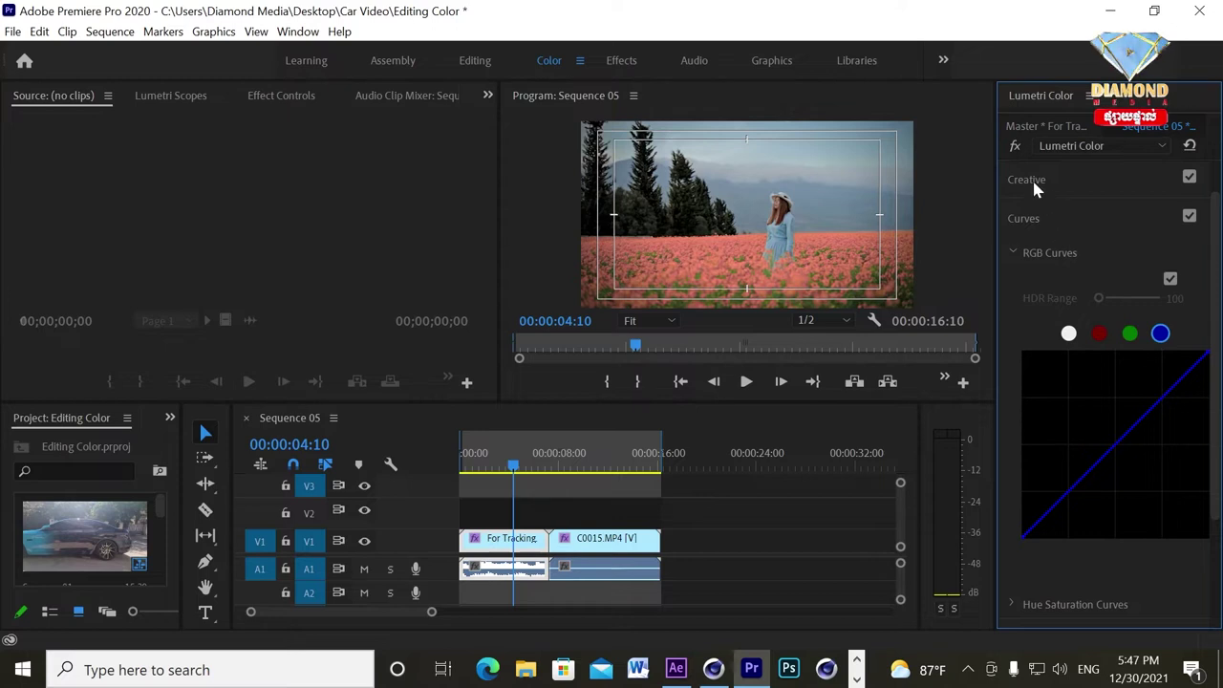
Step: Drag Creative Saturation to 0.0, turning the flower-field shot black and white
click(1032, 179)
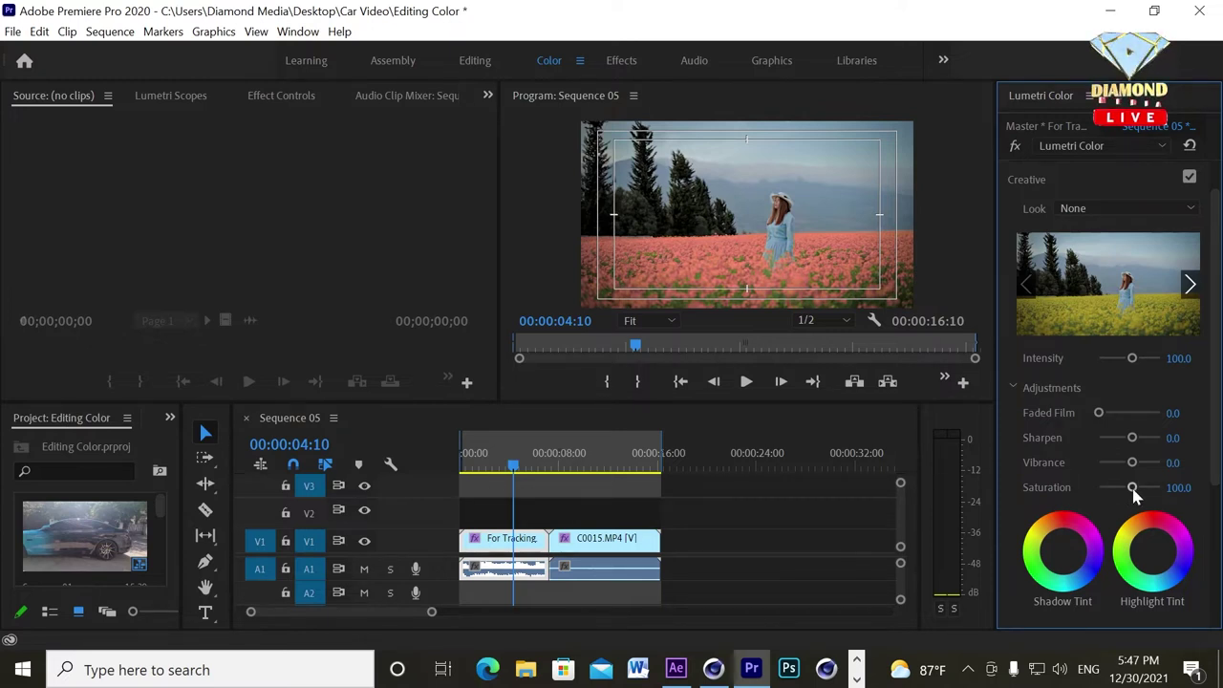
drag(1134, 494, 1158, 492)
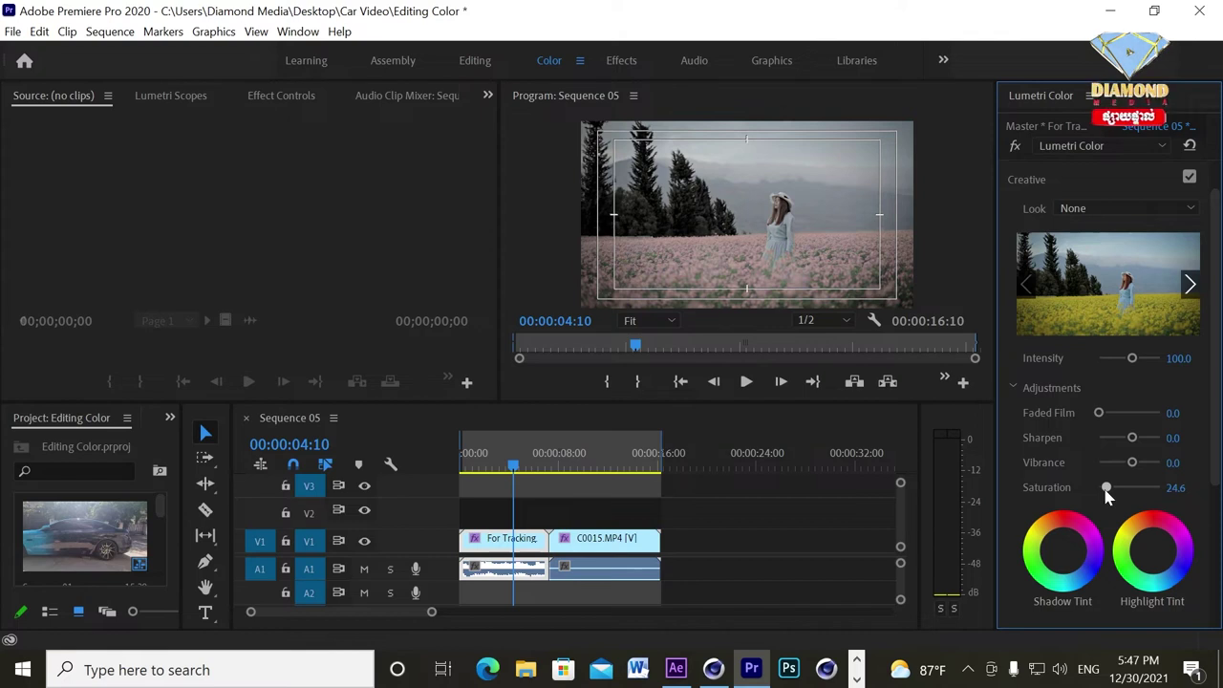
mouse_move(1158, 492)
mouse_down()
mouse_move(1113, 494)
mouse_move(1123, 490)
mouse_up()
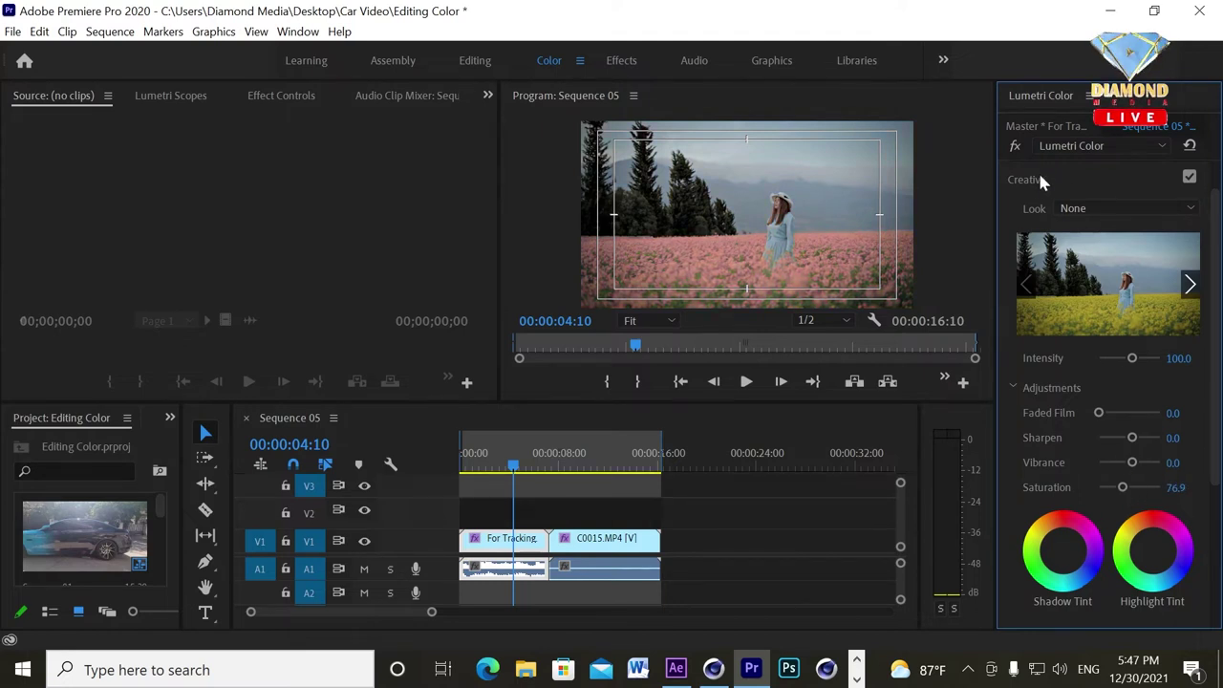
mouse_move(1123, 487)
mouse_down()
mouse_move(1097, 487)
mouse_move(1139, 488)
mouse_up()
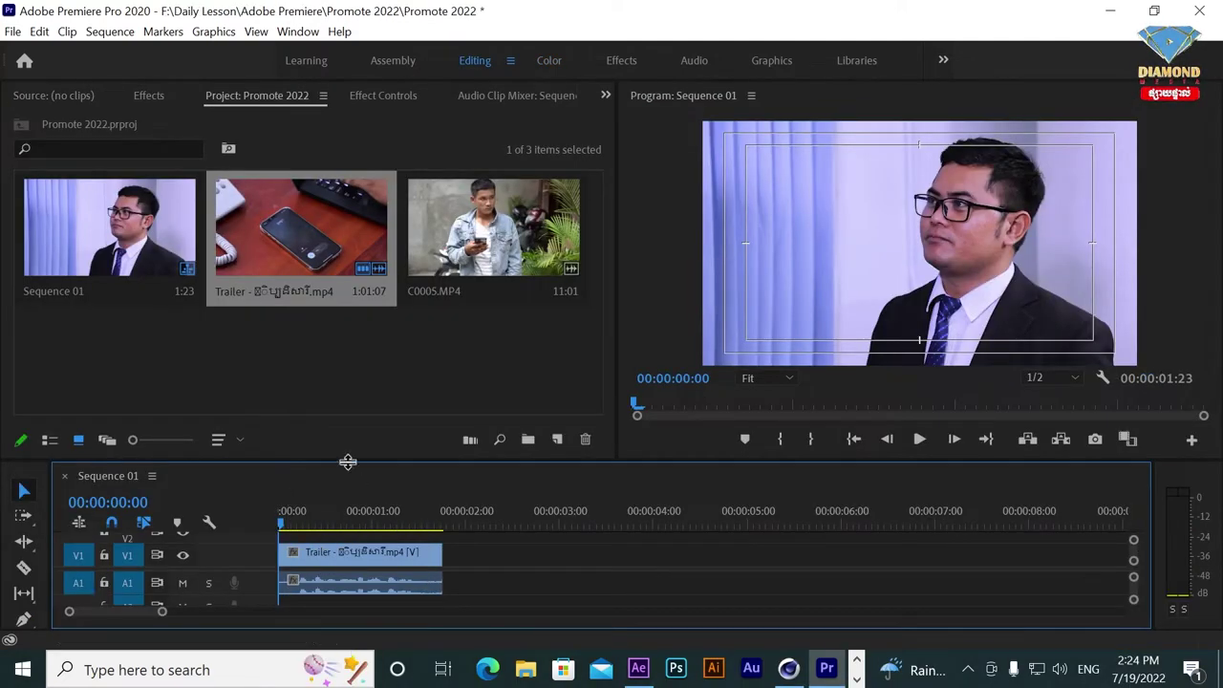
Step: Create a 1920×1080 adjustment layer and rename it Color Correction
drag(352, 460, 361, 425)
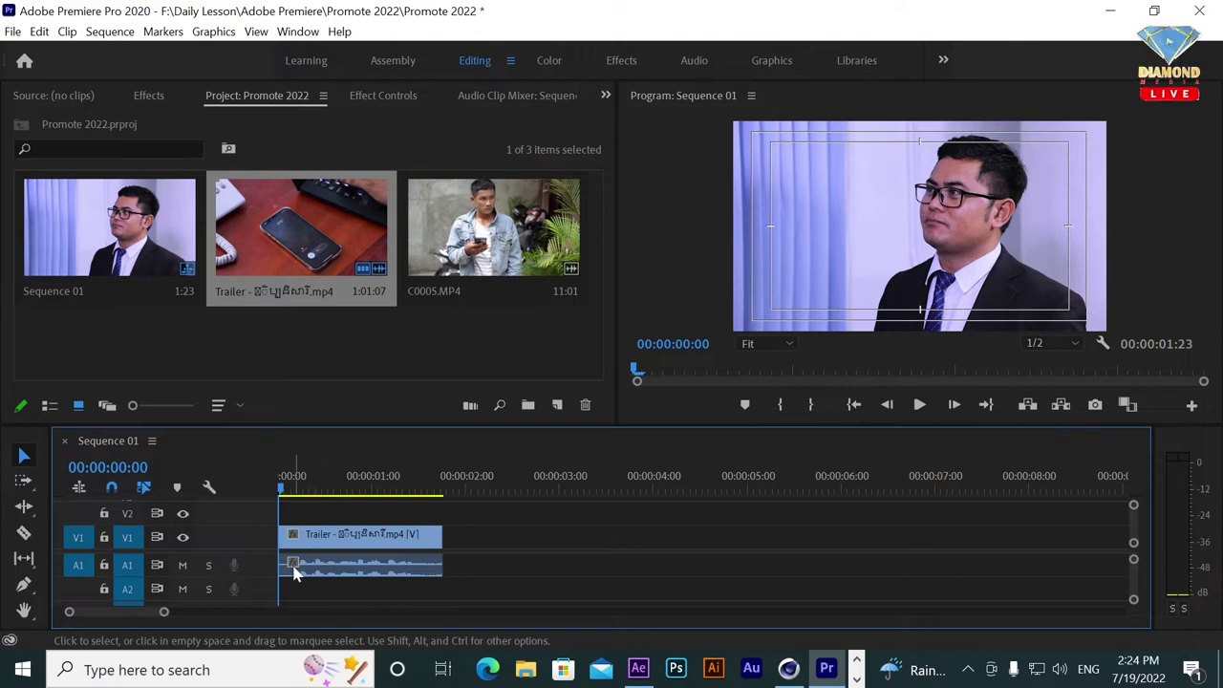
click(557, 406)
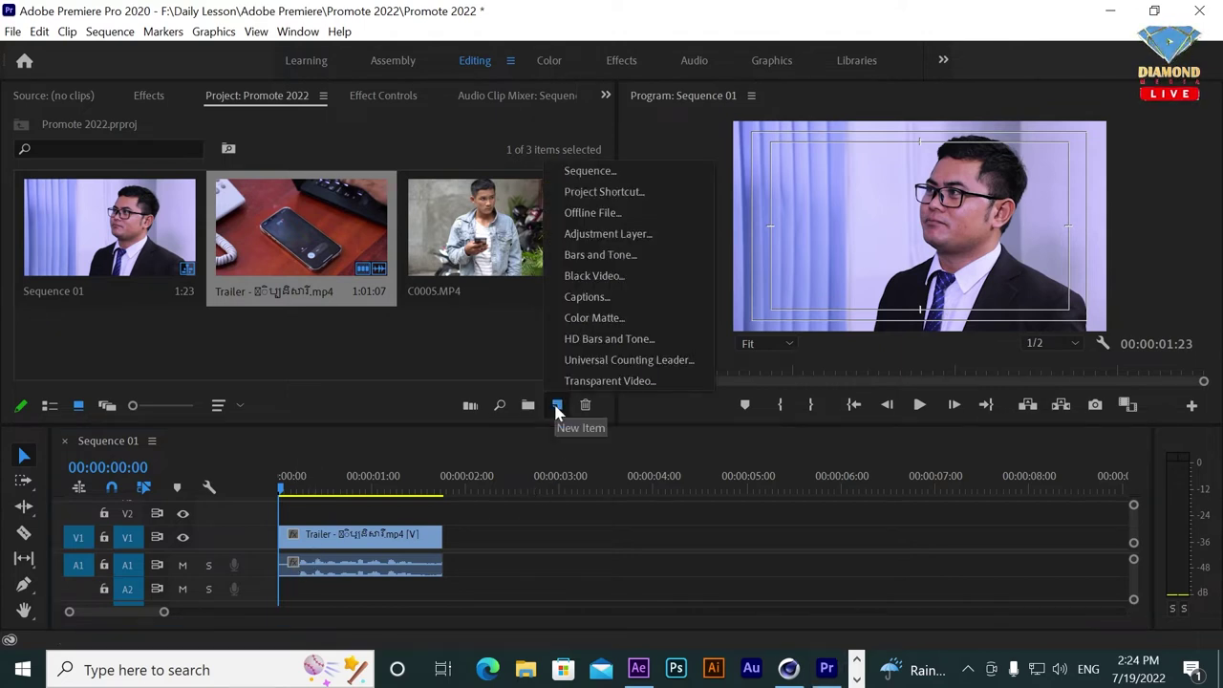
click(585, 235)
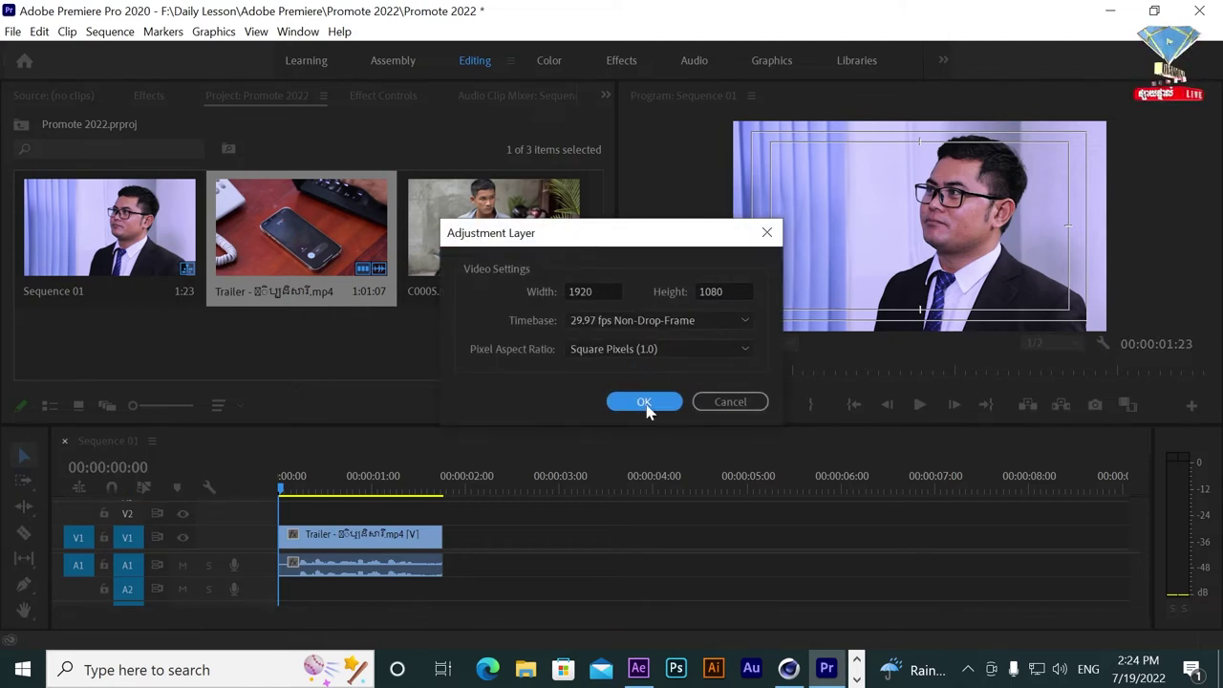
click(646, 404)
right_click(559, 252)
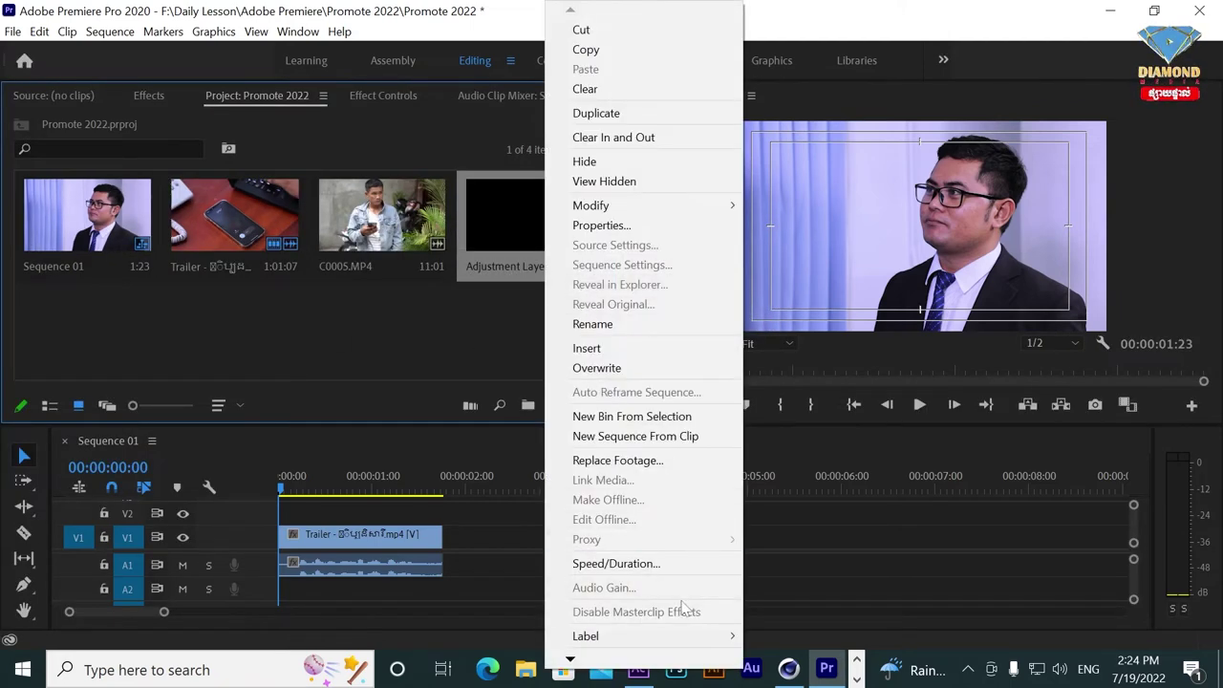
click(611, 324)
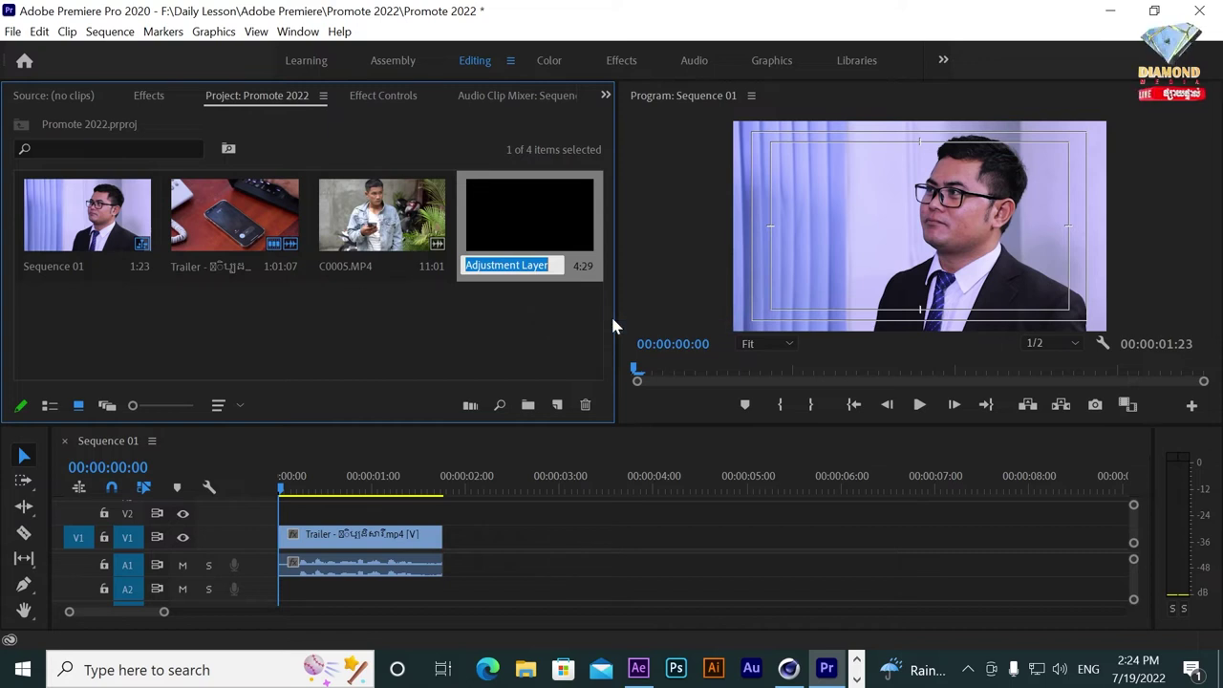
text(Color)
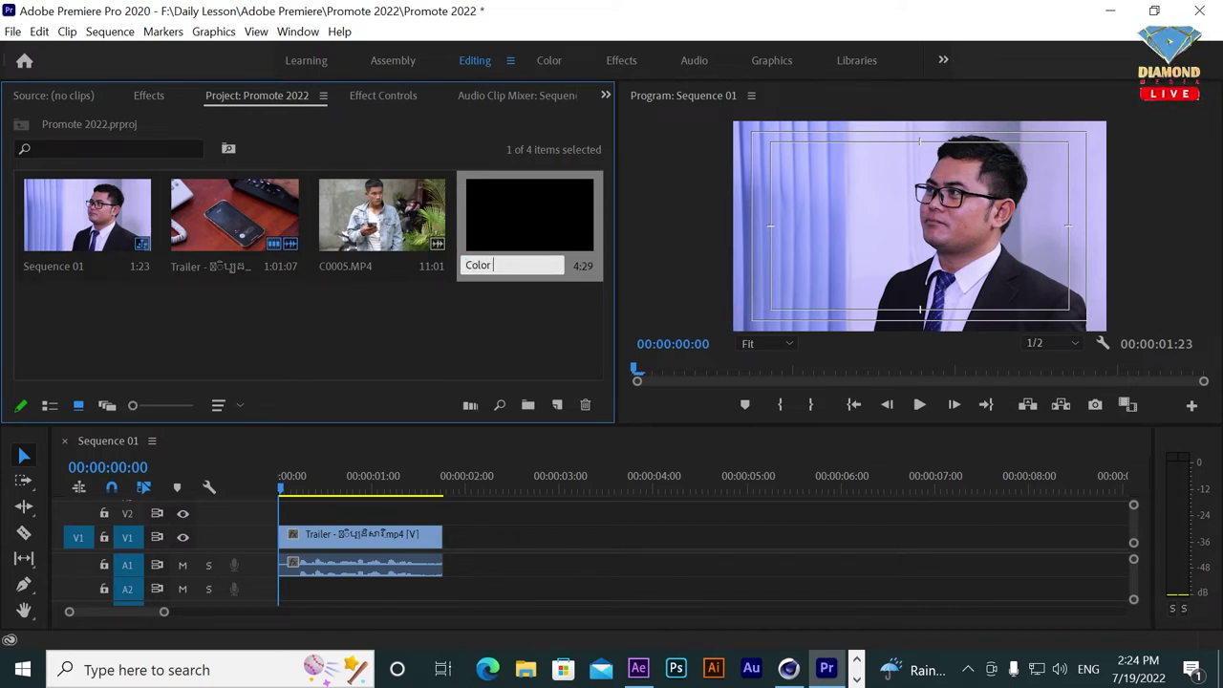
text( Correction)
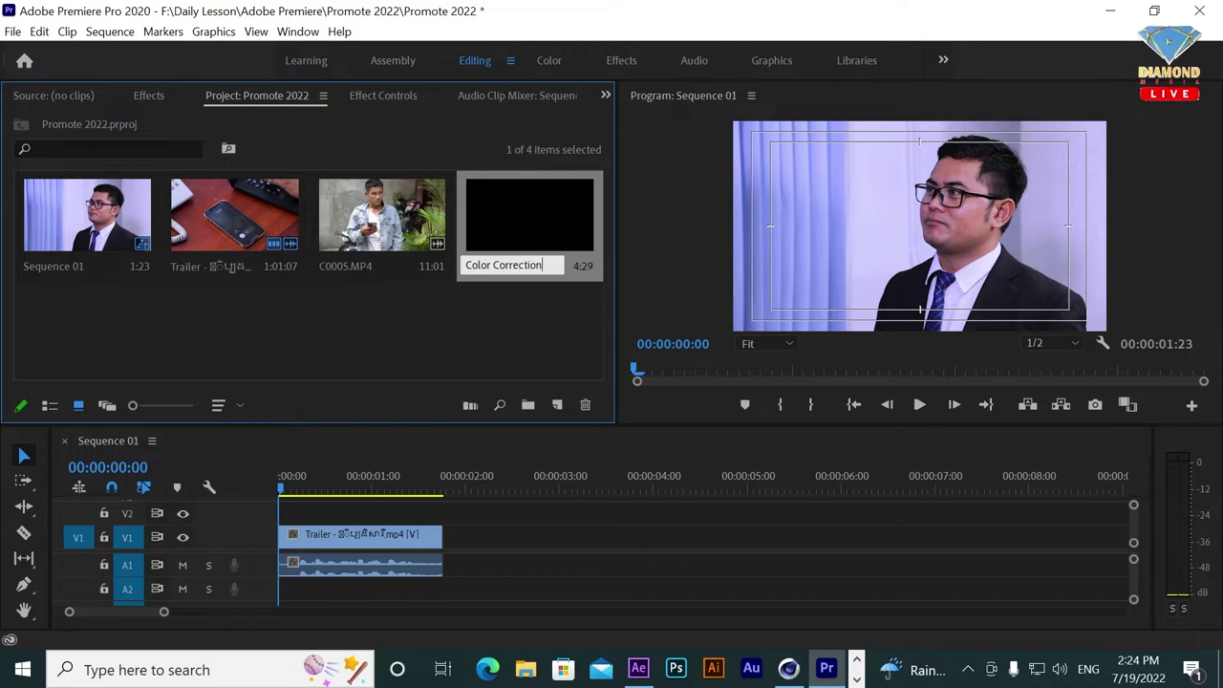
key(Return)
Step: Place Color Correction on V2 and trim it to the trailer clip's length
mouse_move(472, 218)
mouse_down()
mouse_move(336, 531)
mouse_move(286, 520)
mouse_up()
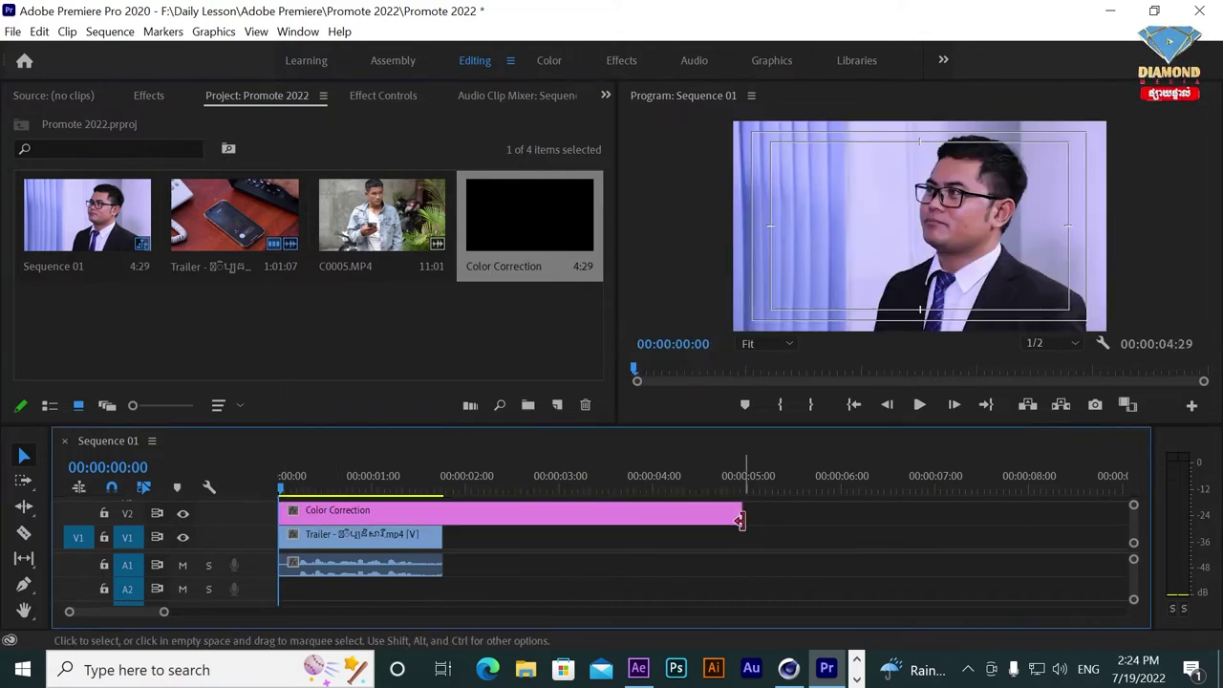
drag(603, 513, 442, 514)
click(355, 483)
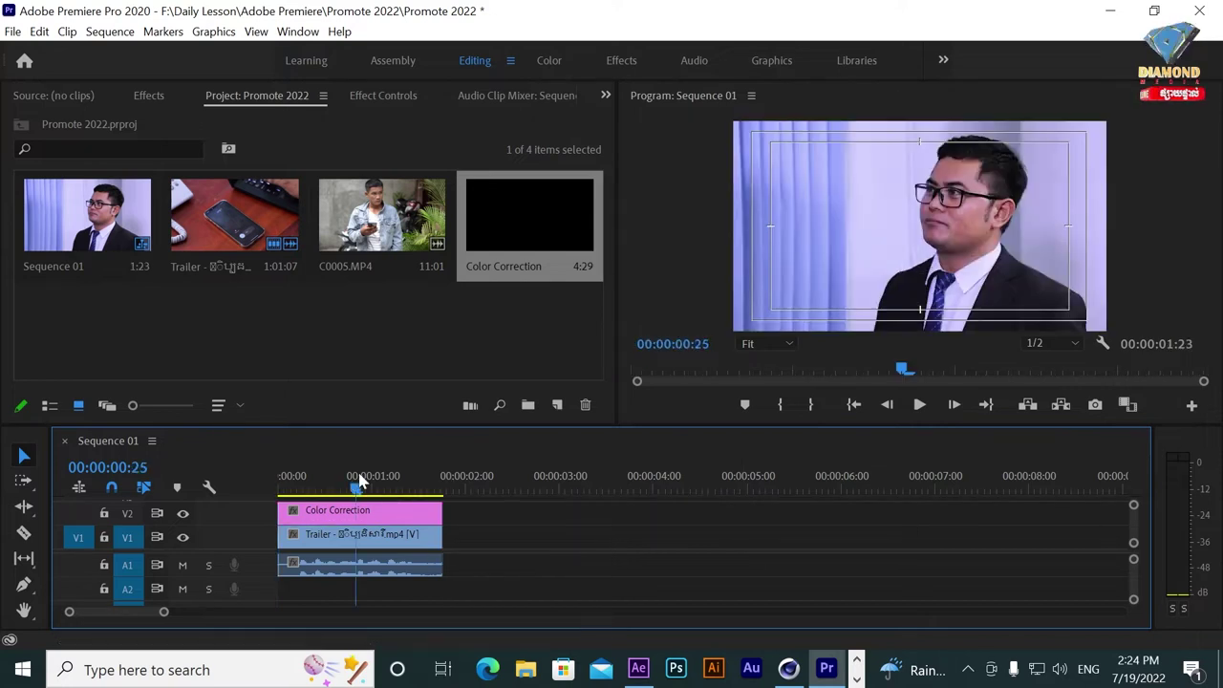
click(342, 512)
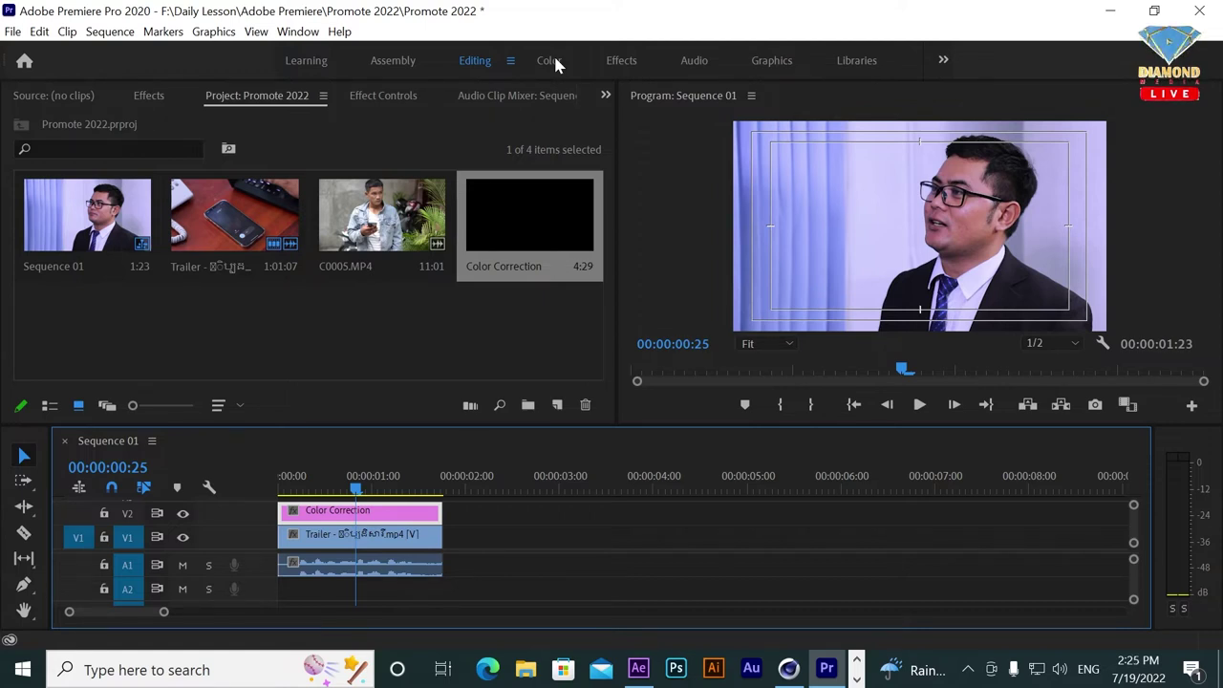
Step: Show the Effects panel, expand Video Effects, and browse then collapse the Color Correction folder
click(149, 96)
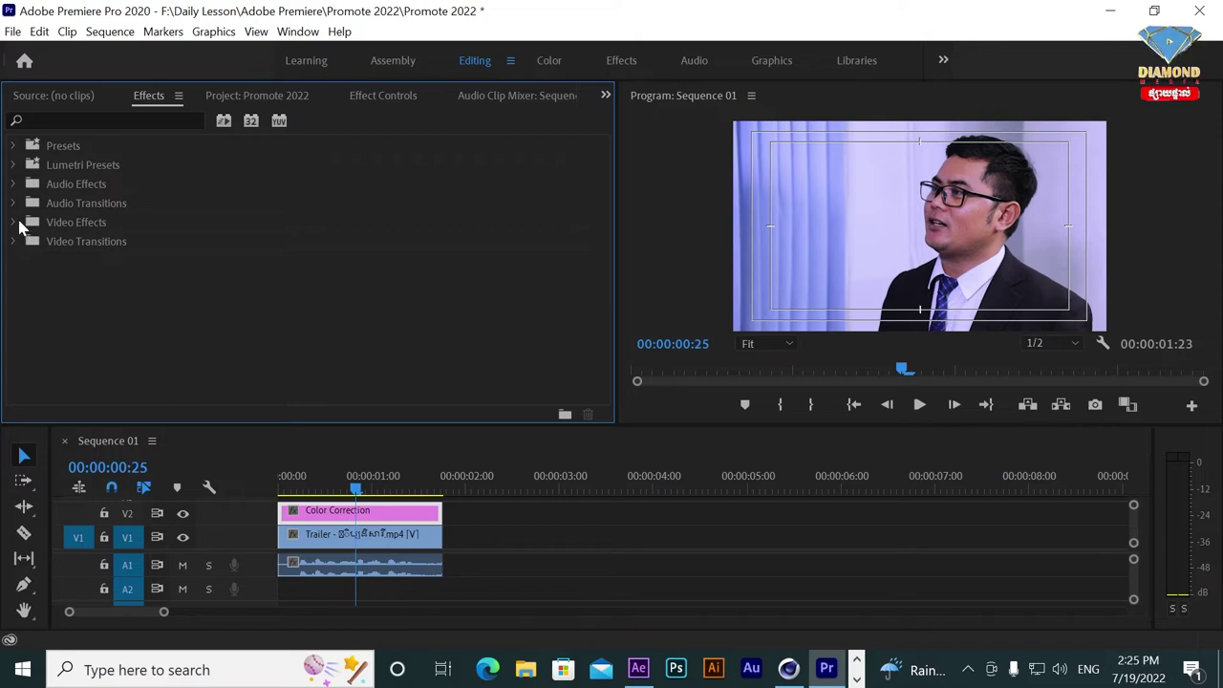
click(21, 223)
click(23, 298)
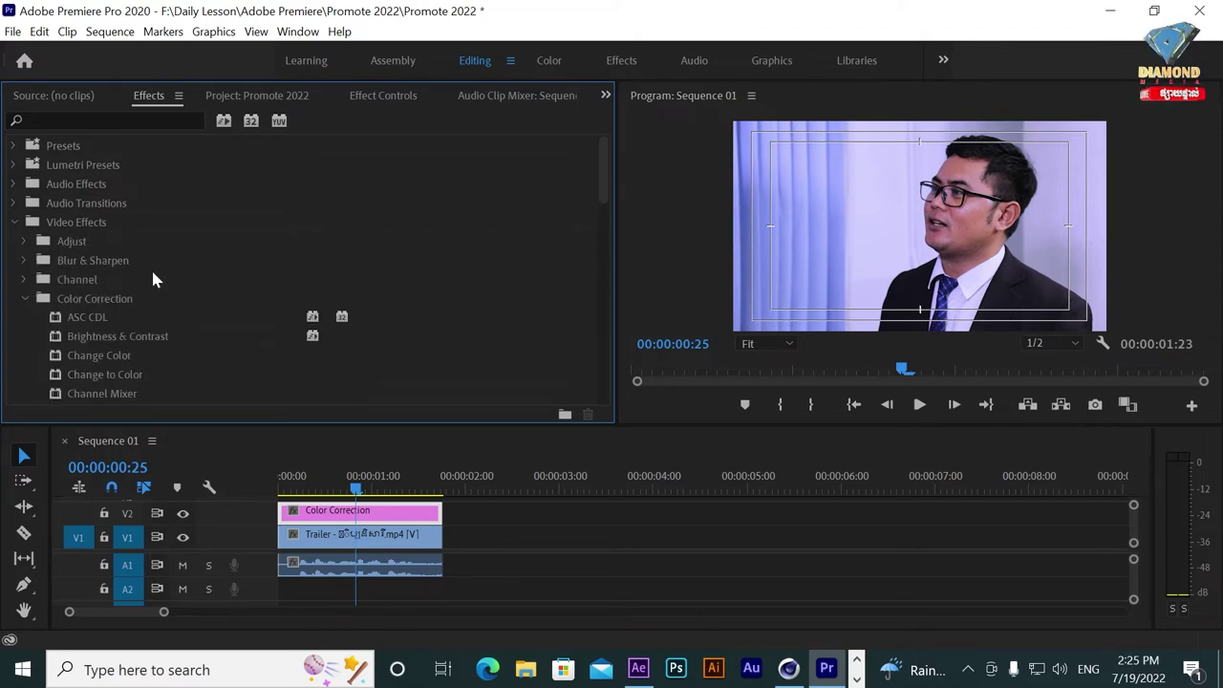
scroll(151, 267, down, 3)
scroll(197, 347, down, 3)
scroll(196, 364, down, 2)
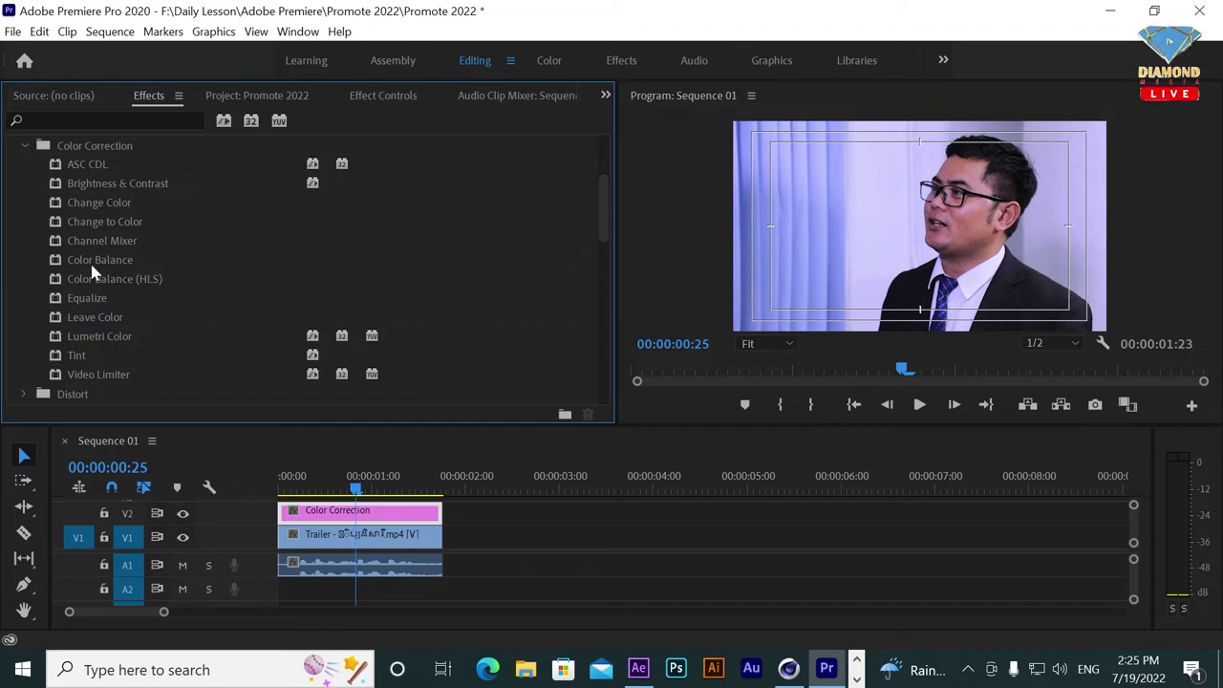
click(24, 146)
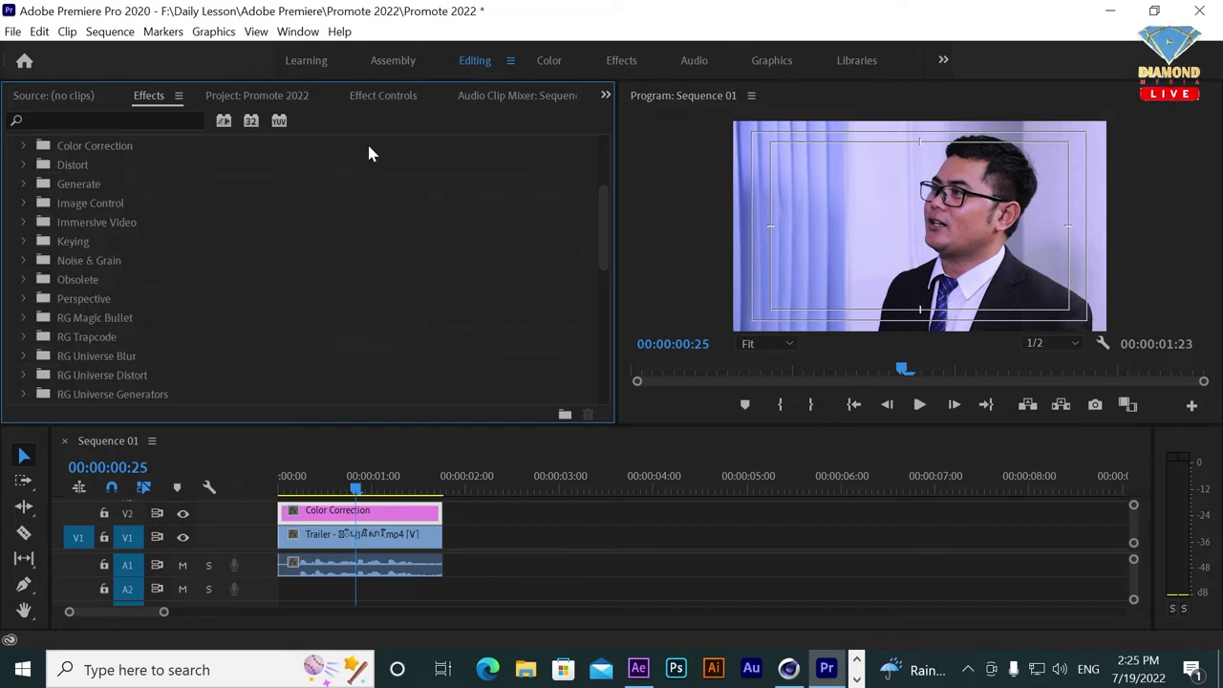
Step: Switch to the Color workspace to show Lumetri Color basic correction for the Color Correction layer
click(553, 61)
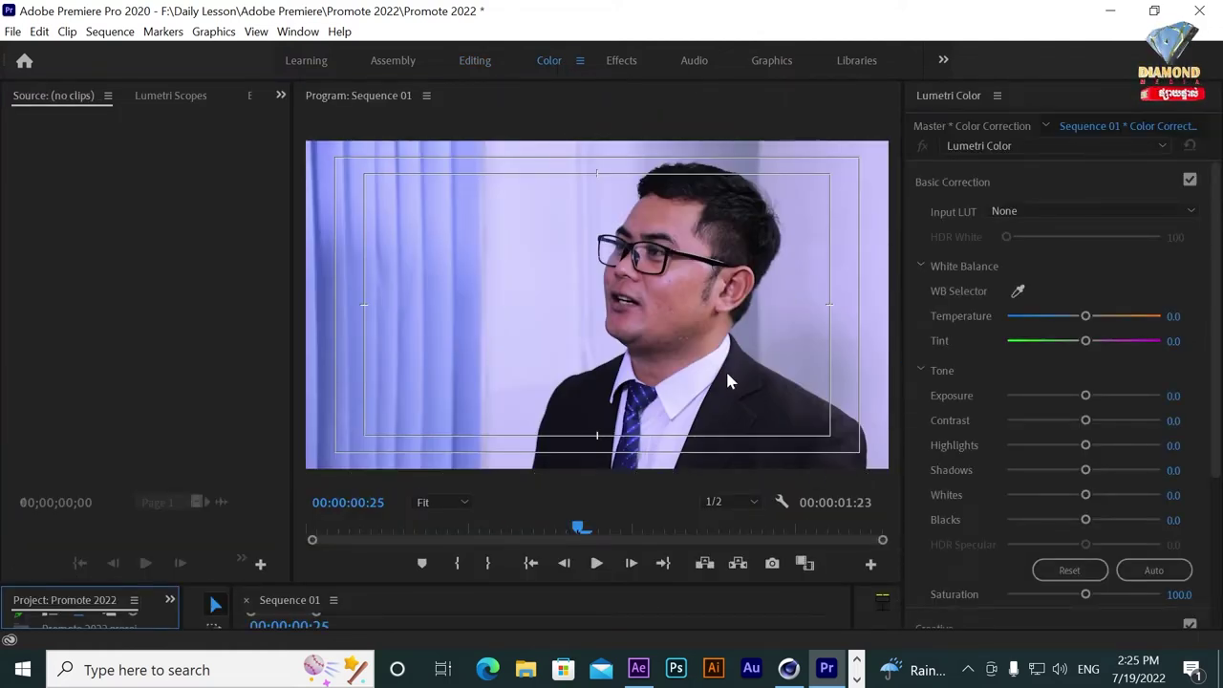
scroll(1212, 202, down, 3)
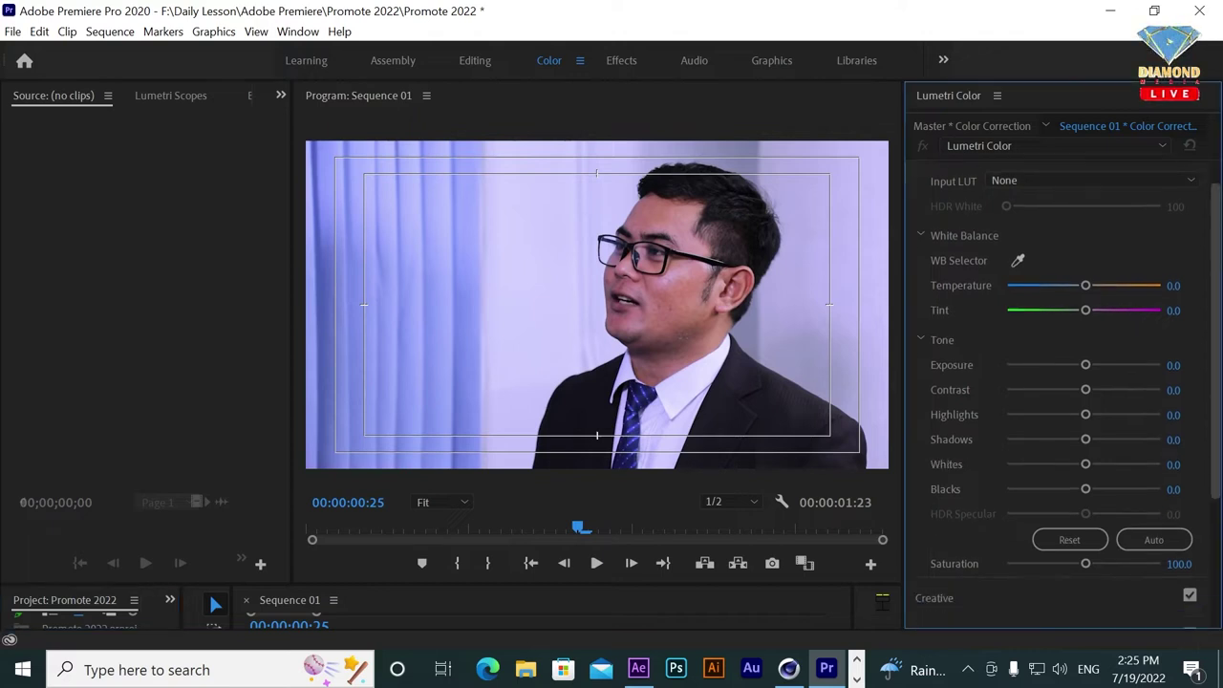
scroll(1106, 200, up, 3)
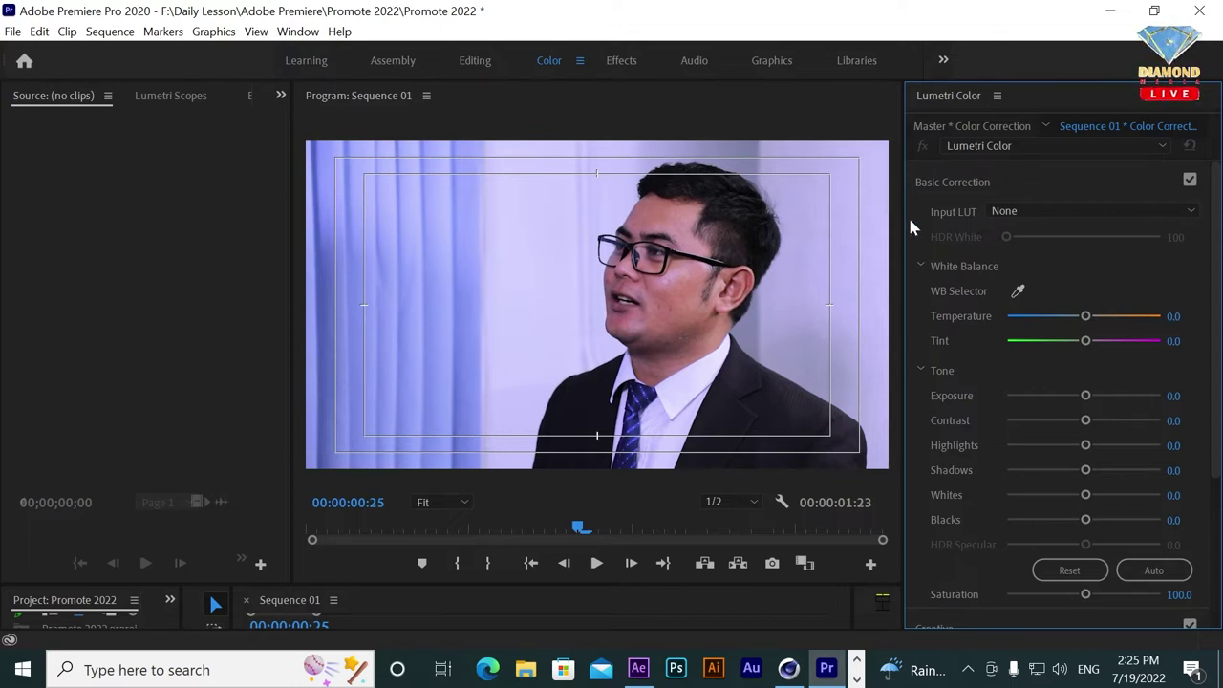
click(1047, 211)
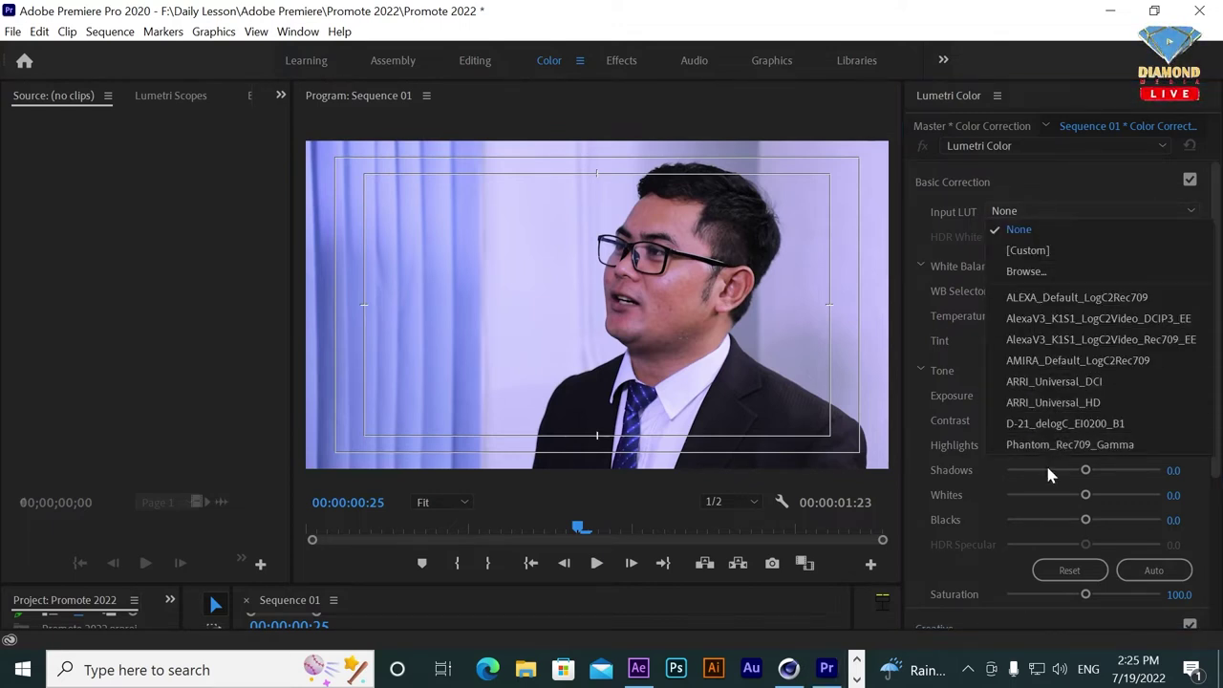
click(1071, 178)
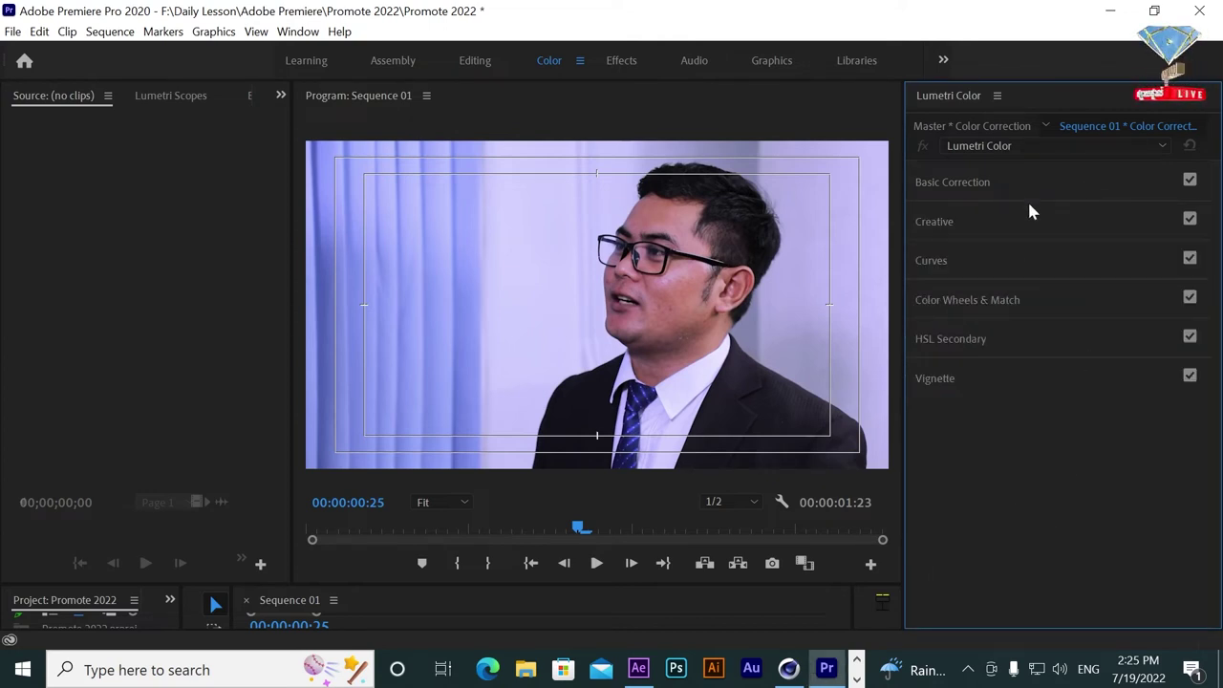
click(965, 188)
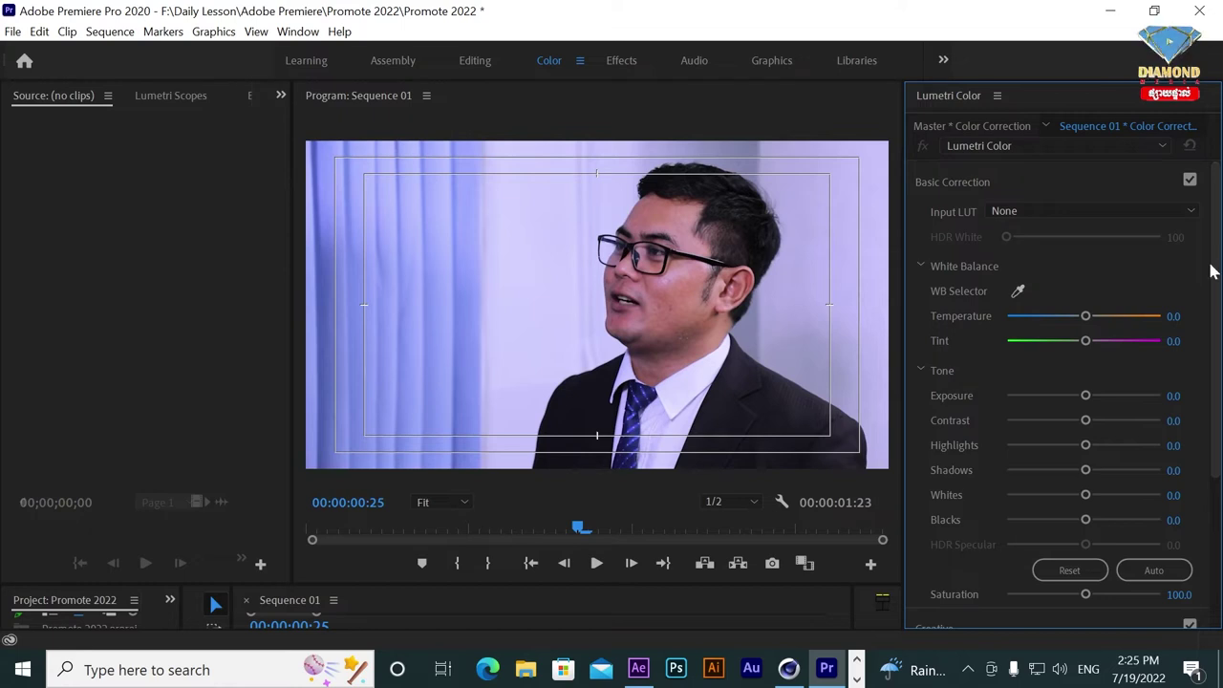
mouse_move(1218, 267)
mouse_down()
mouse_move(1220, 306)
mouse_move(1220, 260)
mouse_up()
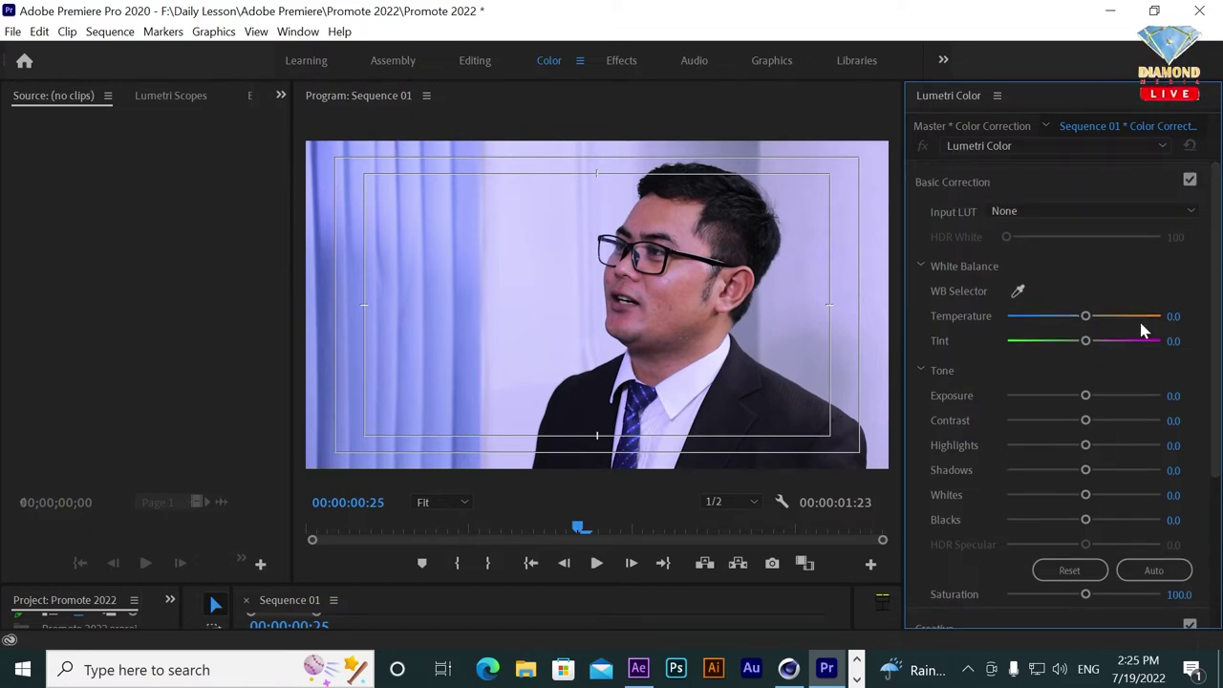
Step: Warm Temperature to 16.0, trying Exposure and Highlights but resetting both to 0.0
mouse_move(1089, 322)
mouse_down()
mouse_move(1069, 323)
mouse_move(1097, 322)
mouse_up()
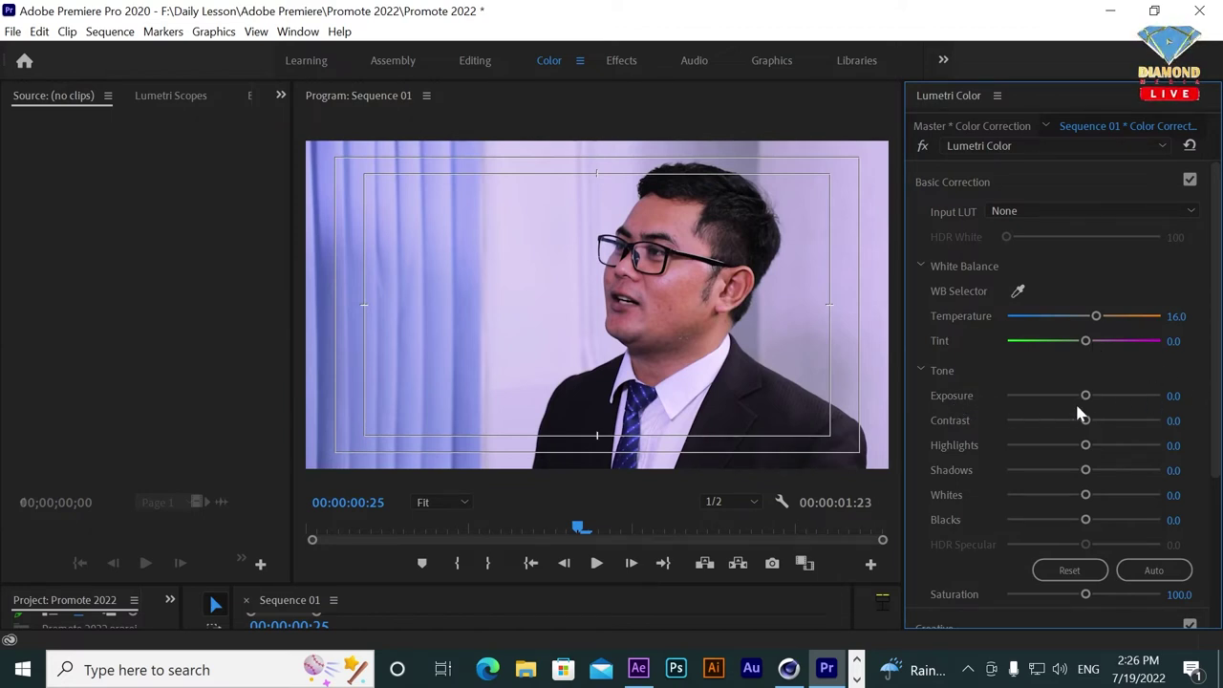
drag(1086, 397, 1095, 400)
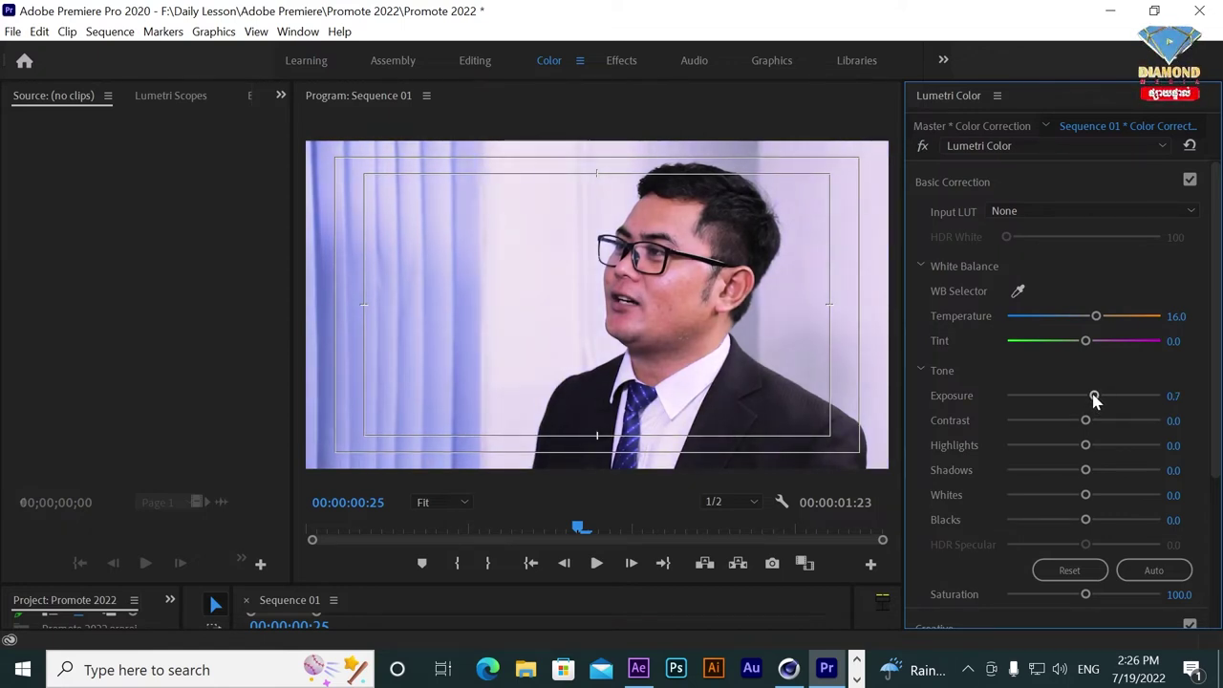
double_click(1095, 396)
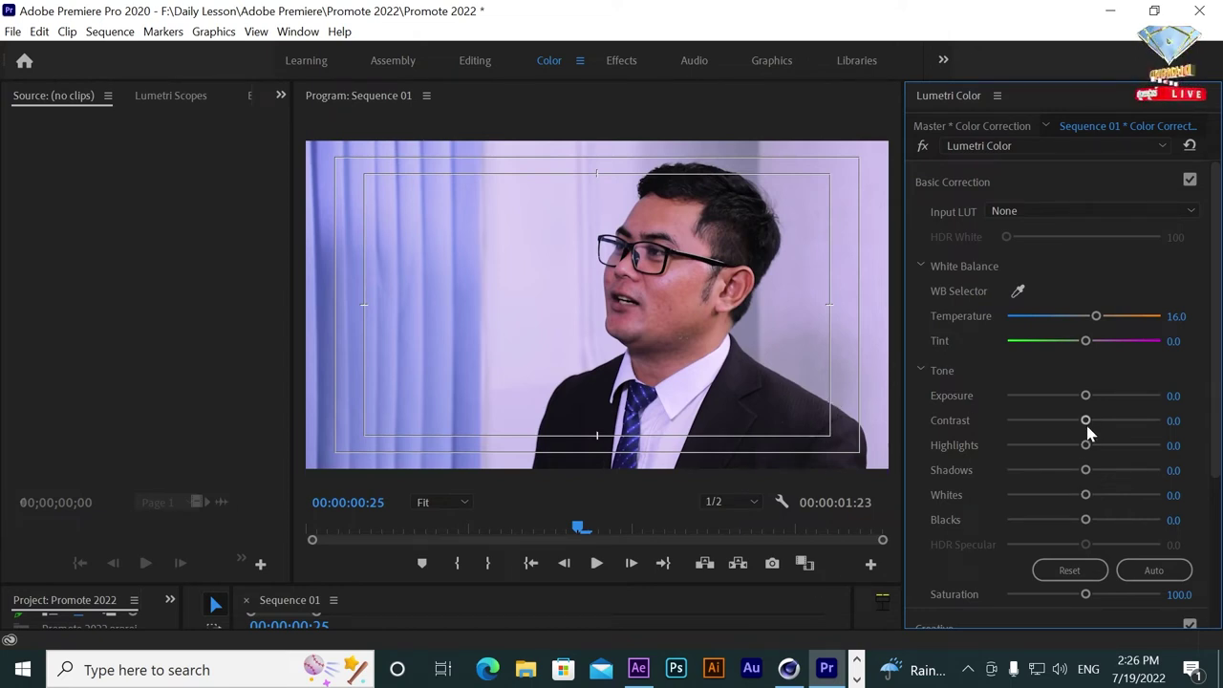
drag(1086, 446, 1118, 446)
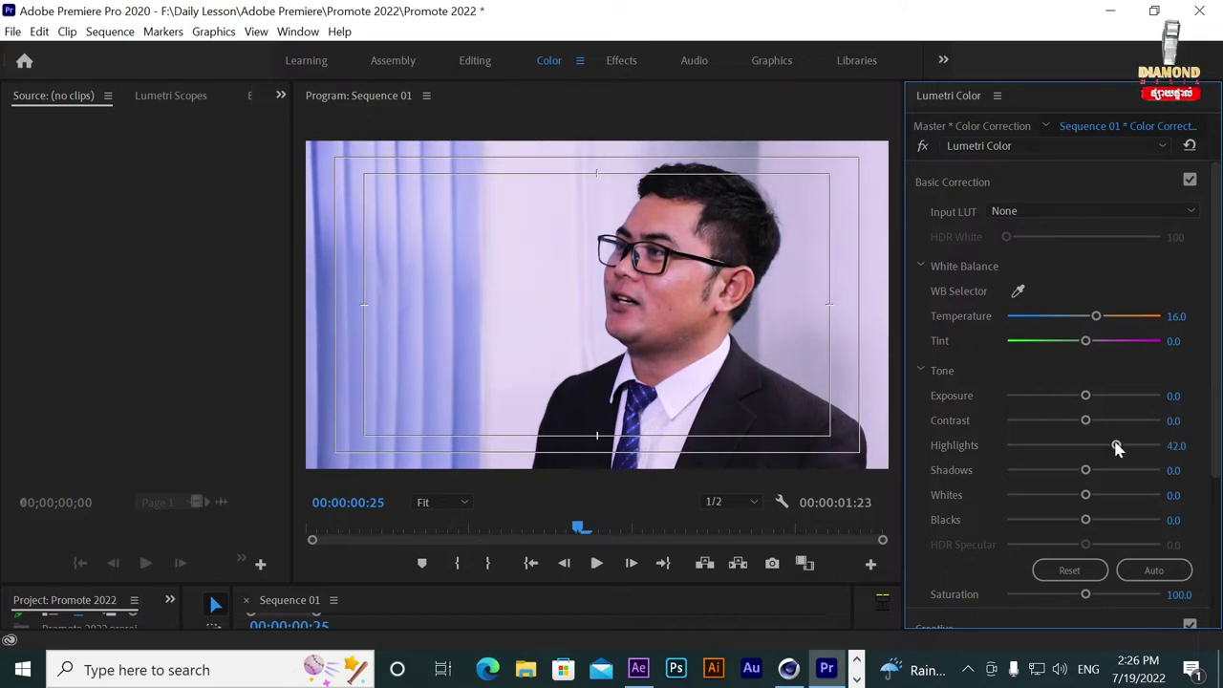
double_click(1116, 446)
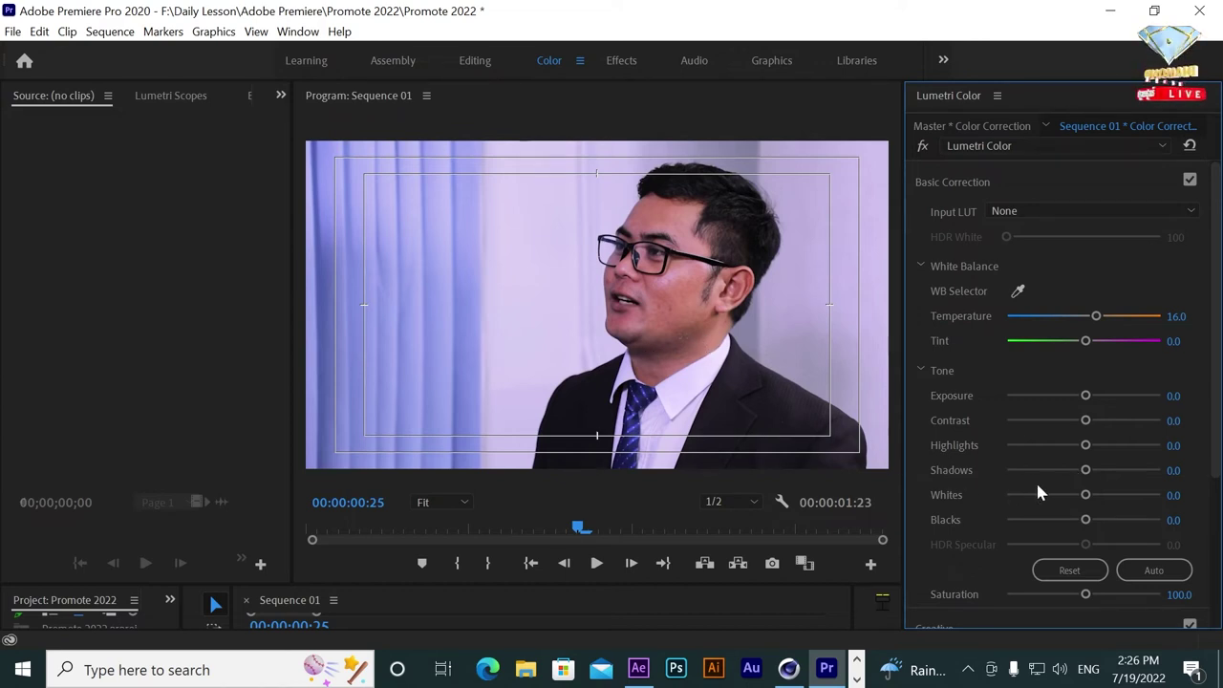
Step: Raise Shadows to 32.1 to lift the dark areas of the shot
drag(1085, 469, 1124, 472)
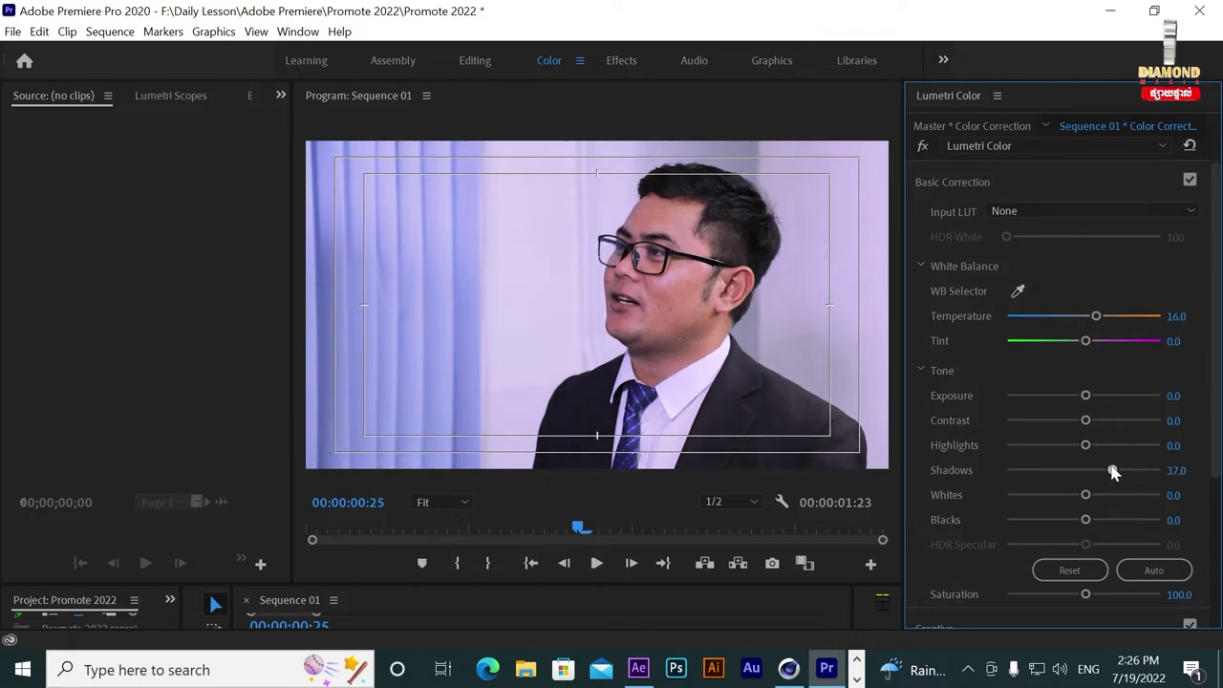
drag(1123, 472, 1120, 471)
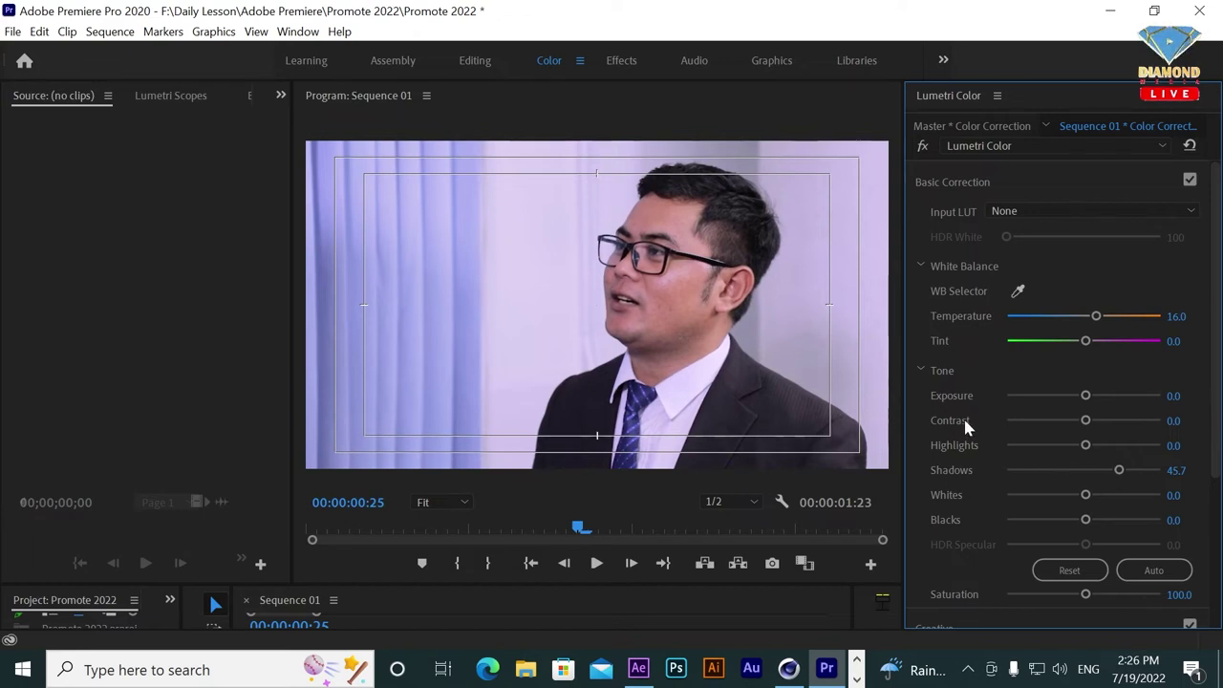
drag(1125, 476, 1086, 475)
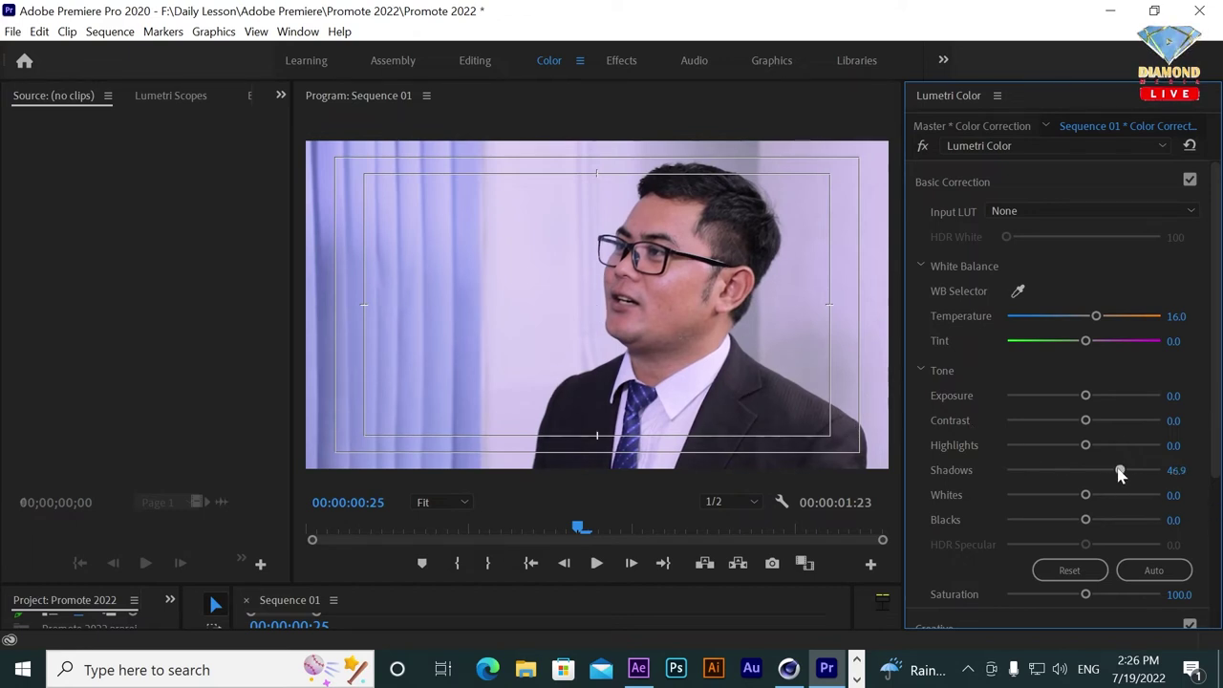
drag(1087, 470, 1080, 470)
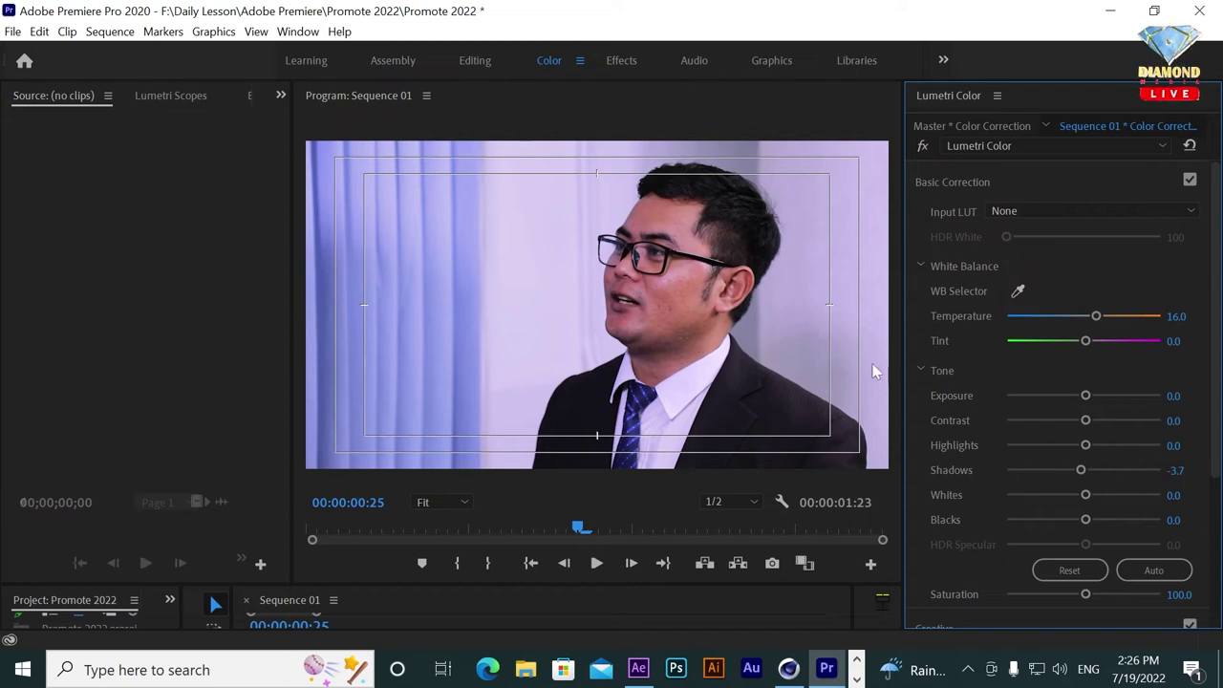
drag(1080, 471, 1108, 470)
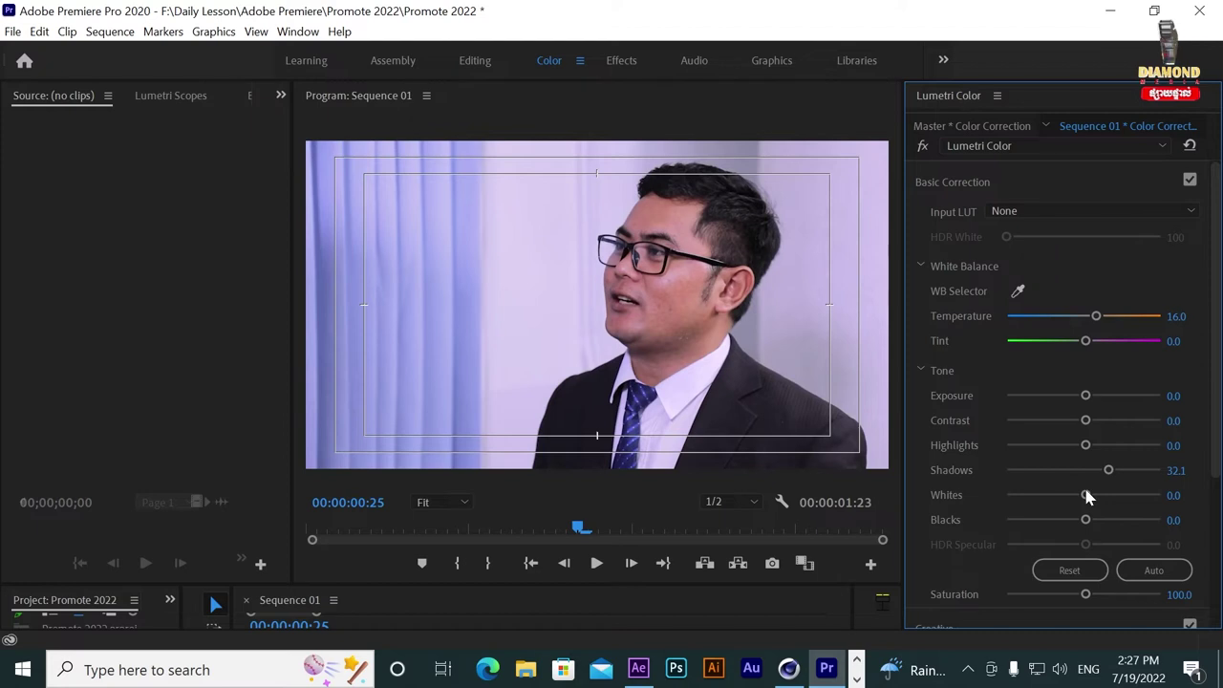
Step: Set Whites to 24.7 and lower Blacks to -3.7
drag(1086, 495, 1120, 500)
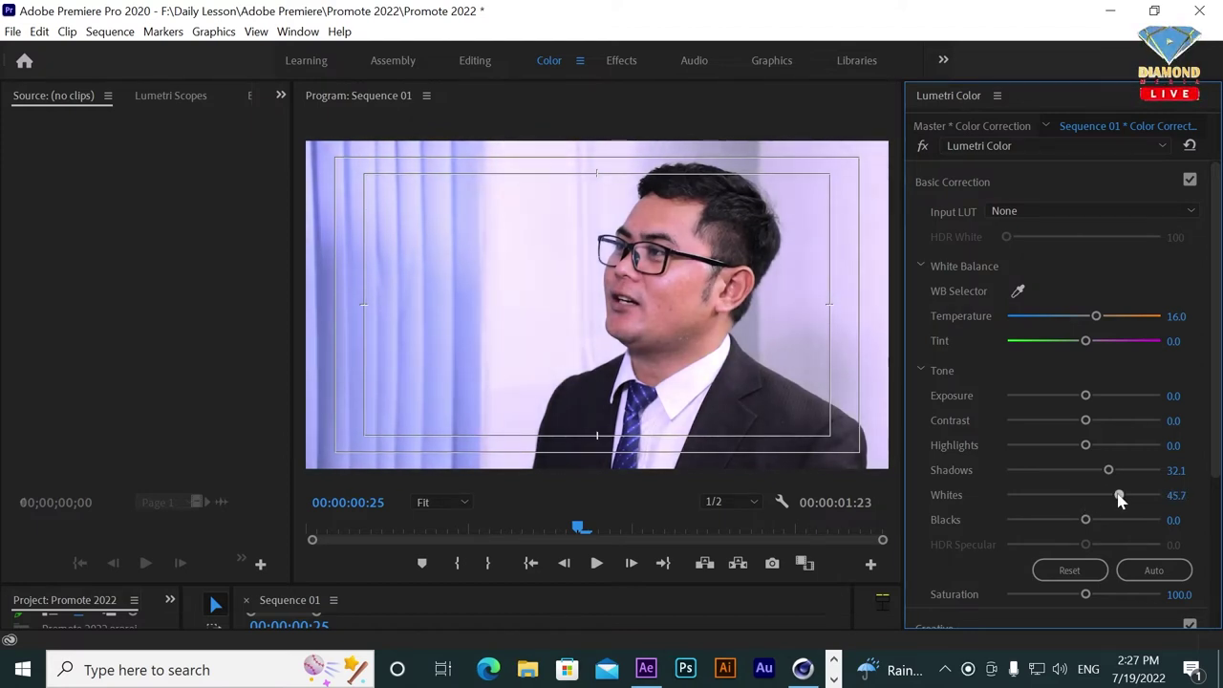
drag(1120, 501, 1104, 501)
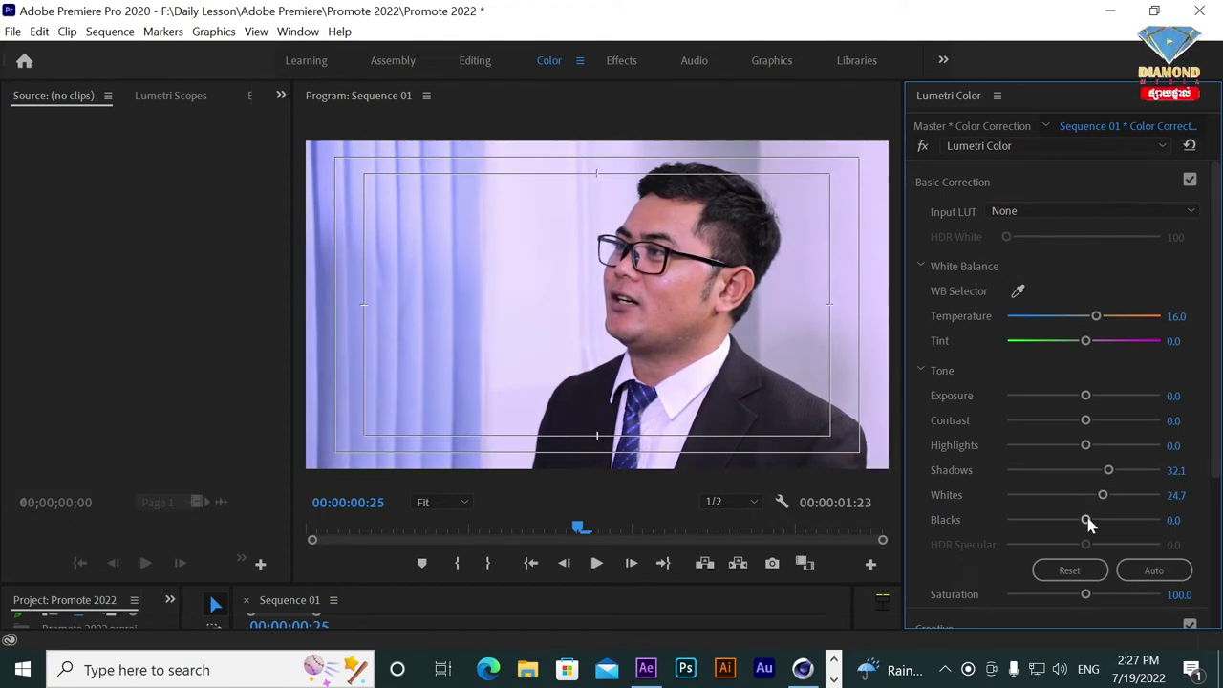
mouse_move(1086, 521)
mouse_down()
mouse_move(1066, 531)
mouse_move(1080, 532)
mouse_up()
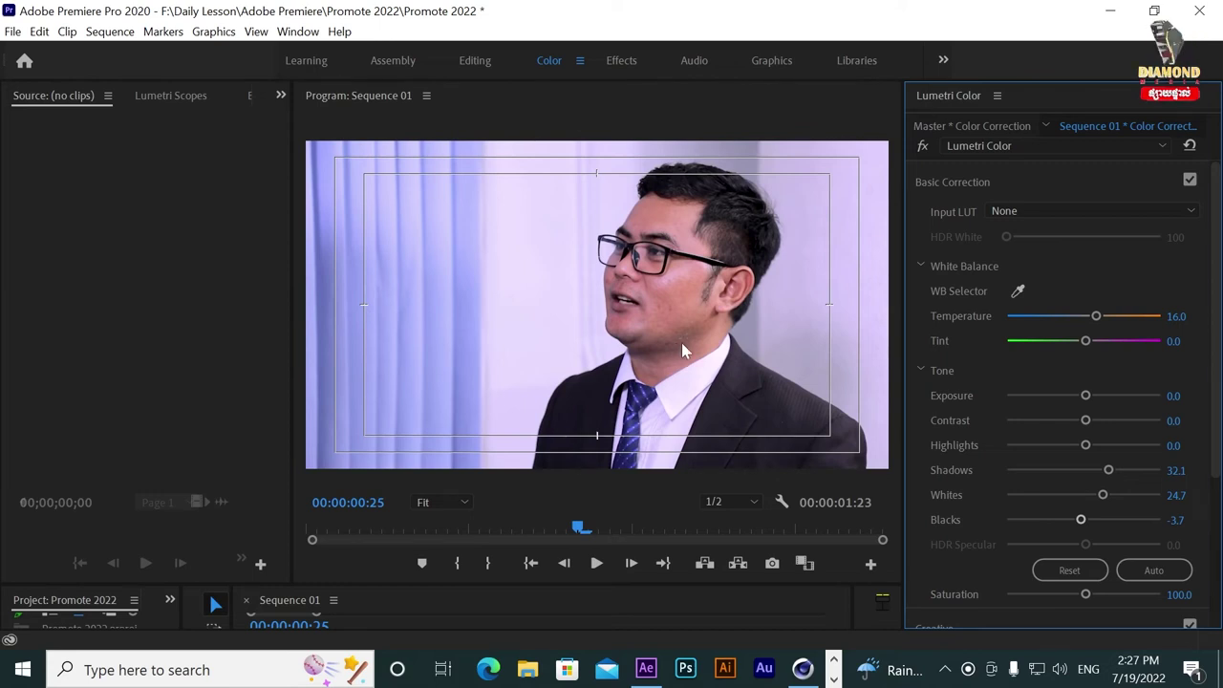
scroll(1215, 220, down, 3)
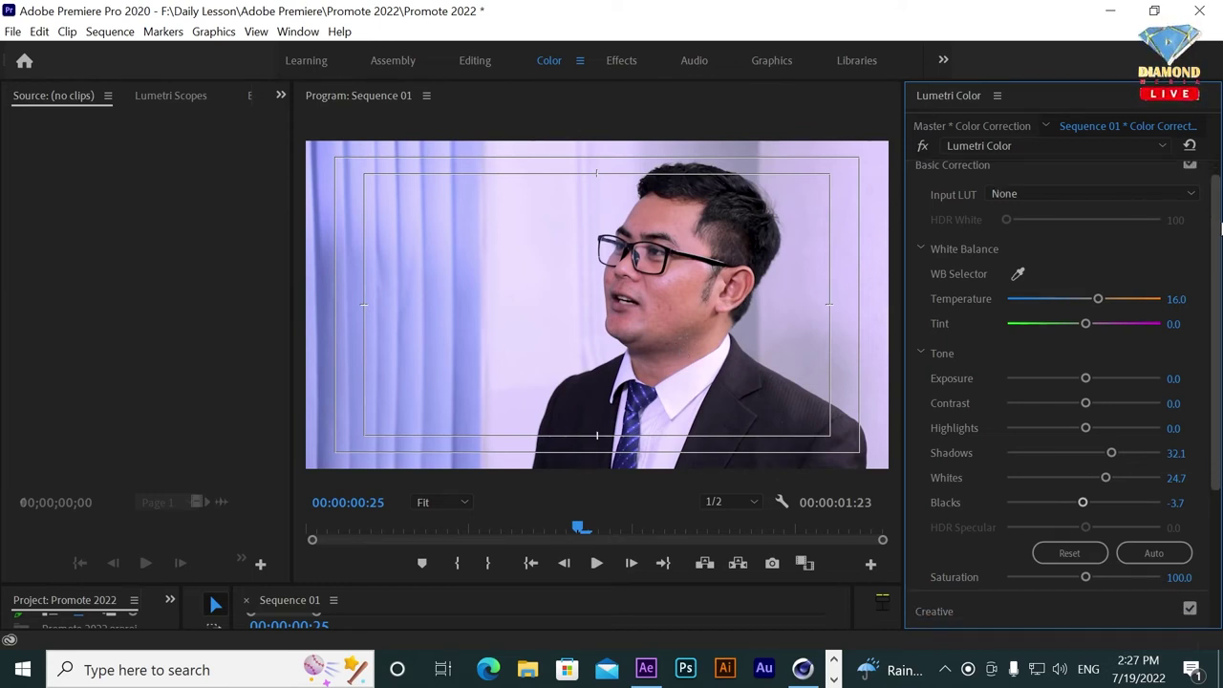
Step: Expand Curves and bow the master RGB curve upward to brighten the image
scroll(1216, 396, down, 2)
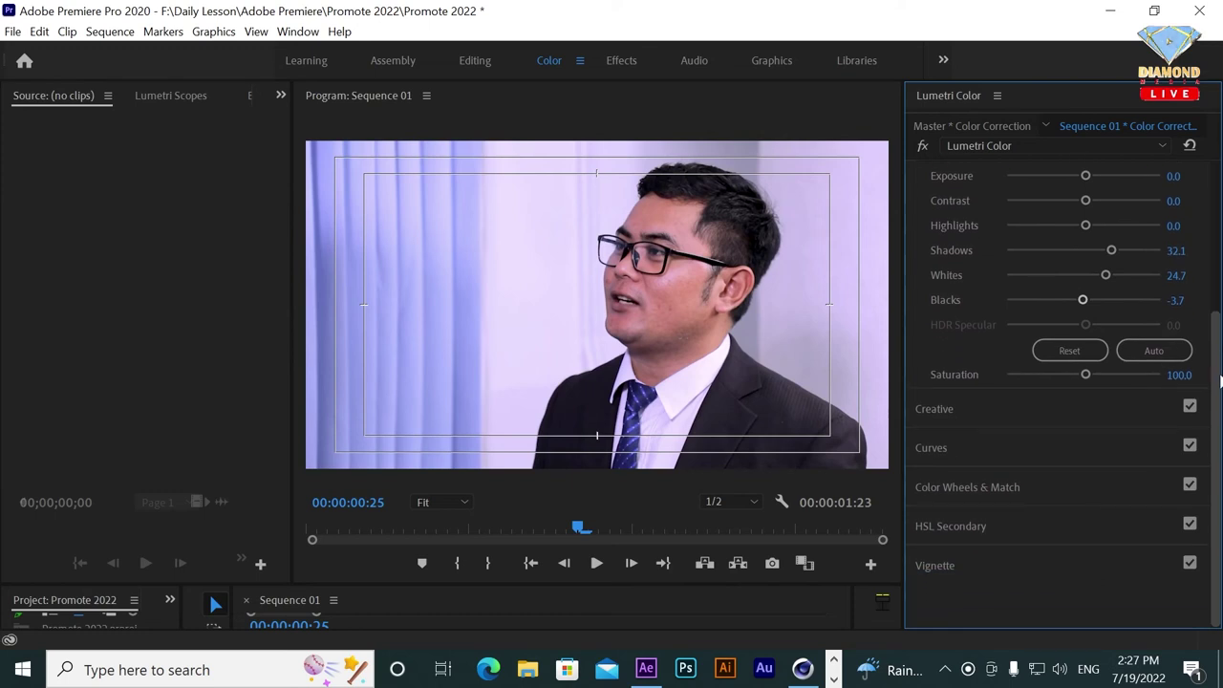
click(949, 449)
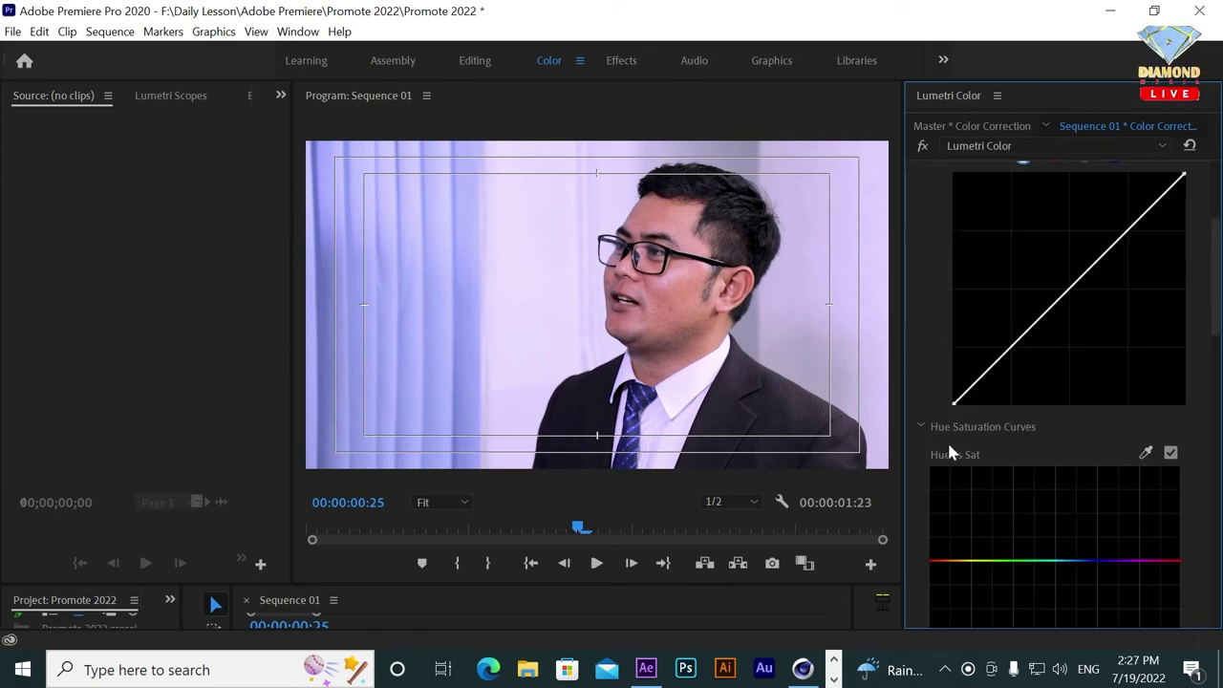
scroll(1215, 263, up, 3)
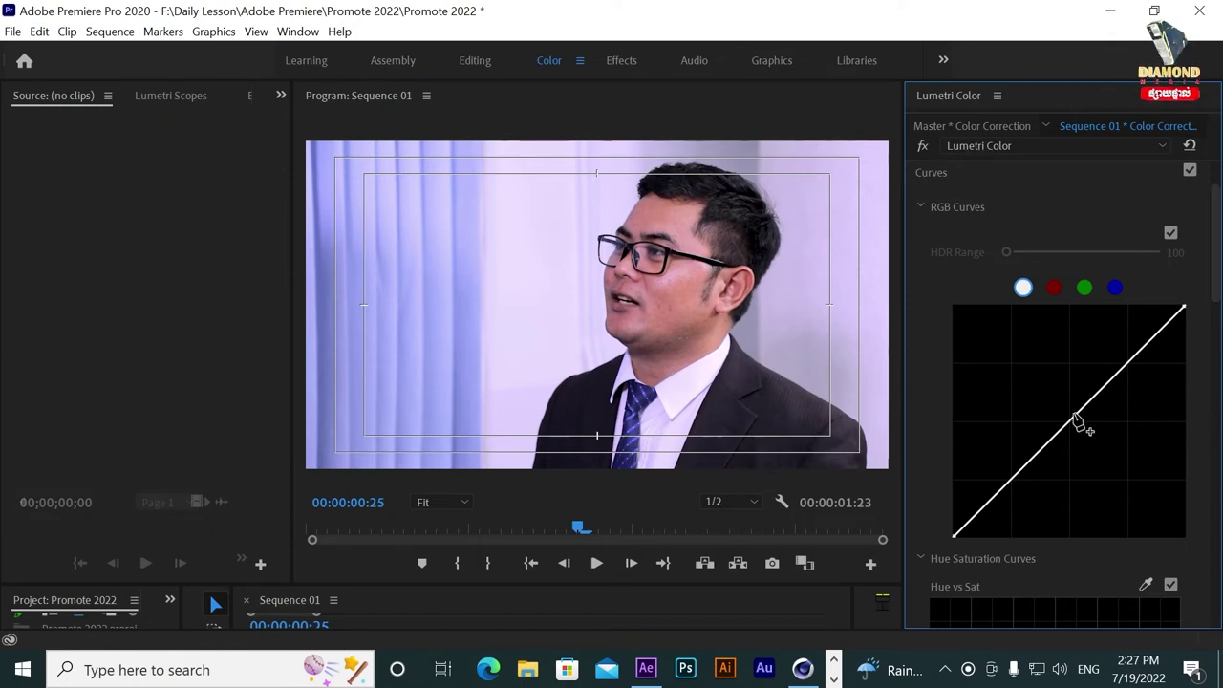
mouse_move(1074, 423)
mouse_down()
mouse_move(1055, 411)
mouse_move(1060, 426)
mouse_up()
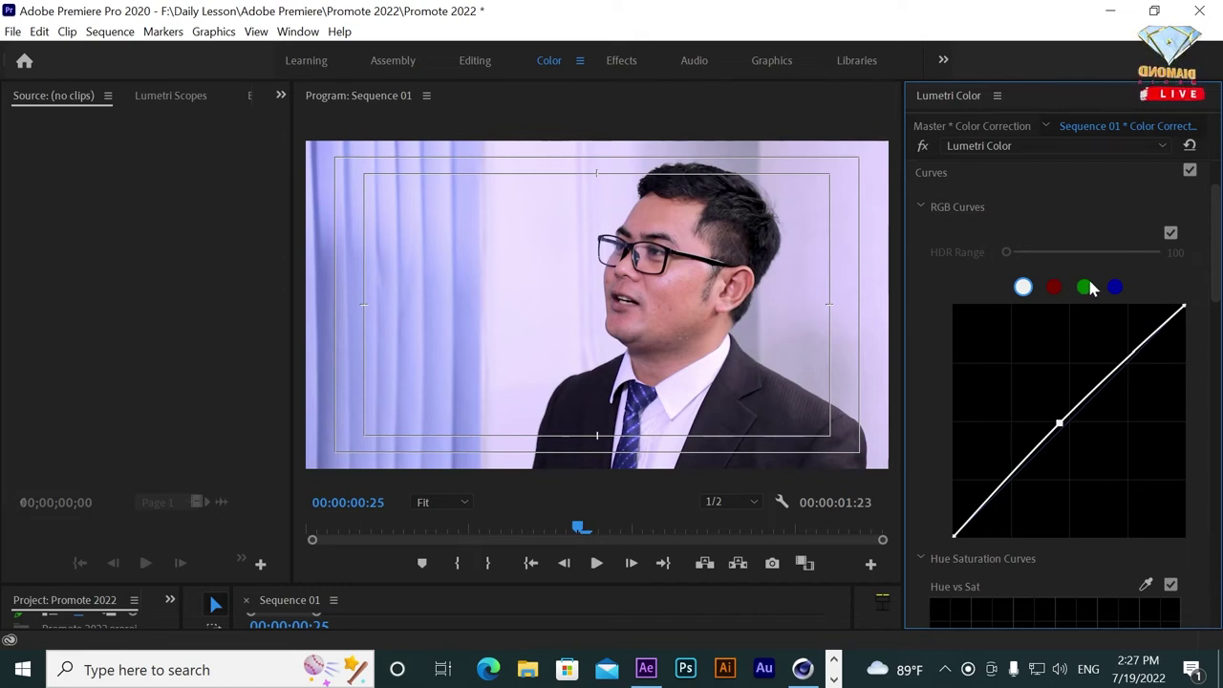
Step: Lift the red curve, leave green near straight, and pull the blue curve below the diagonal
click(1055, 287)
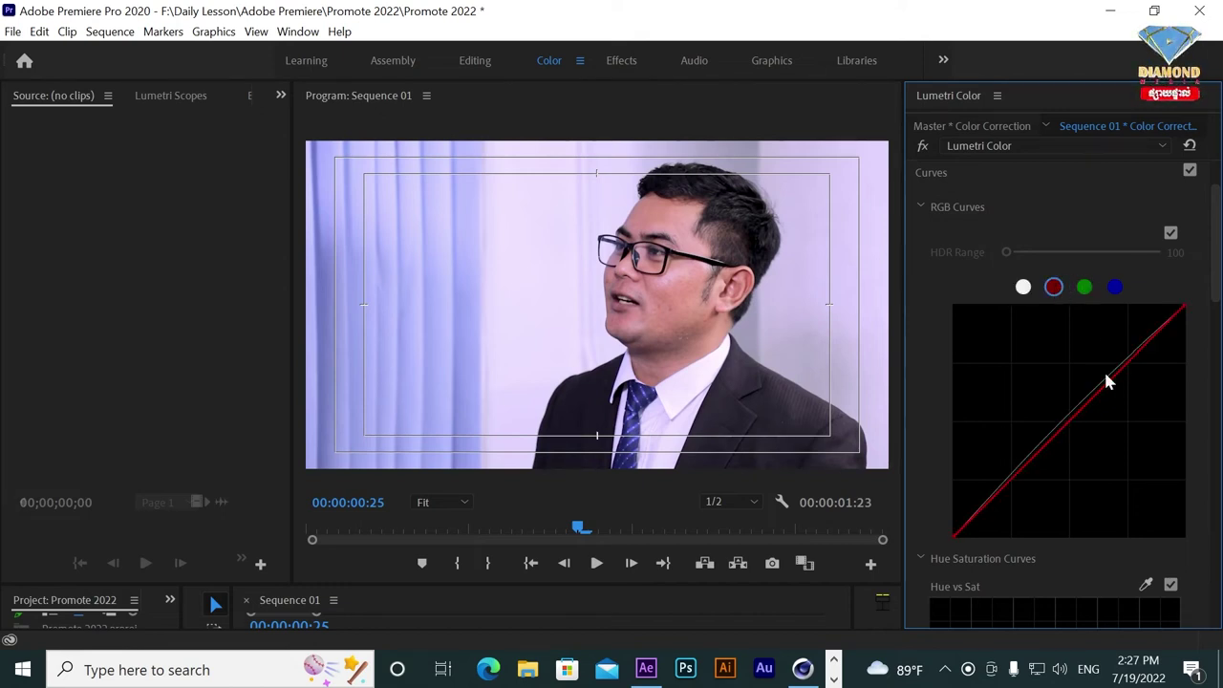
drag(1071, 428, 1051, 432)
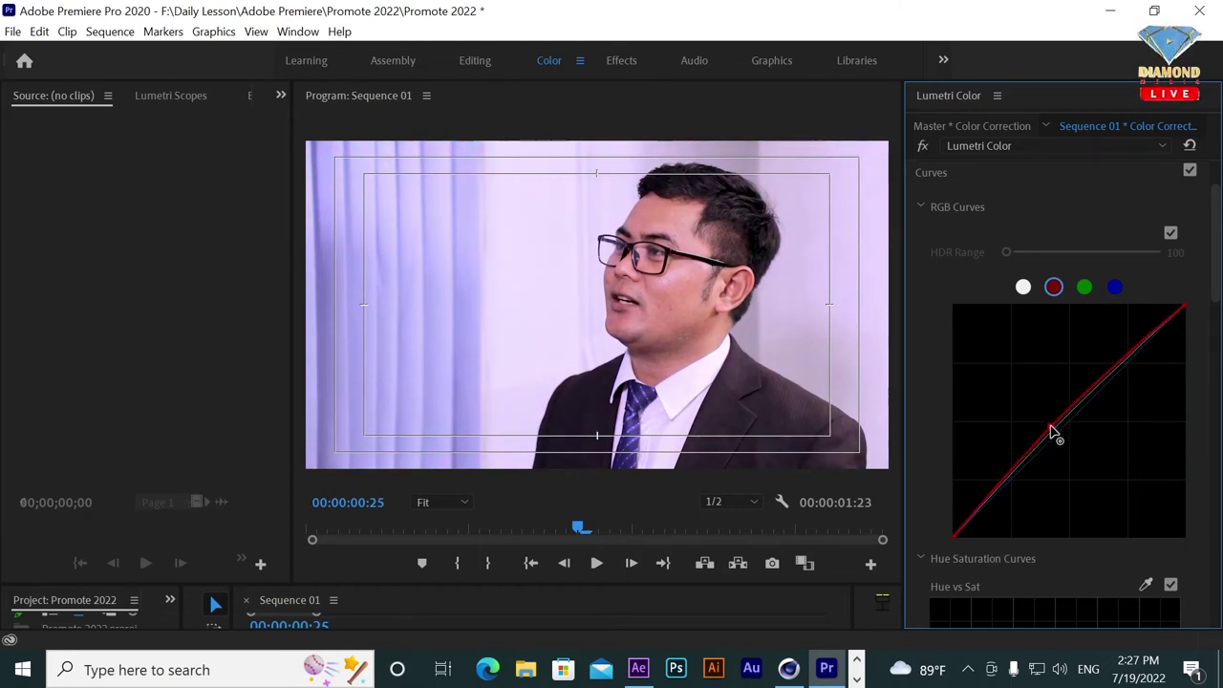
click(1087, 287)
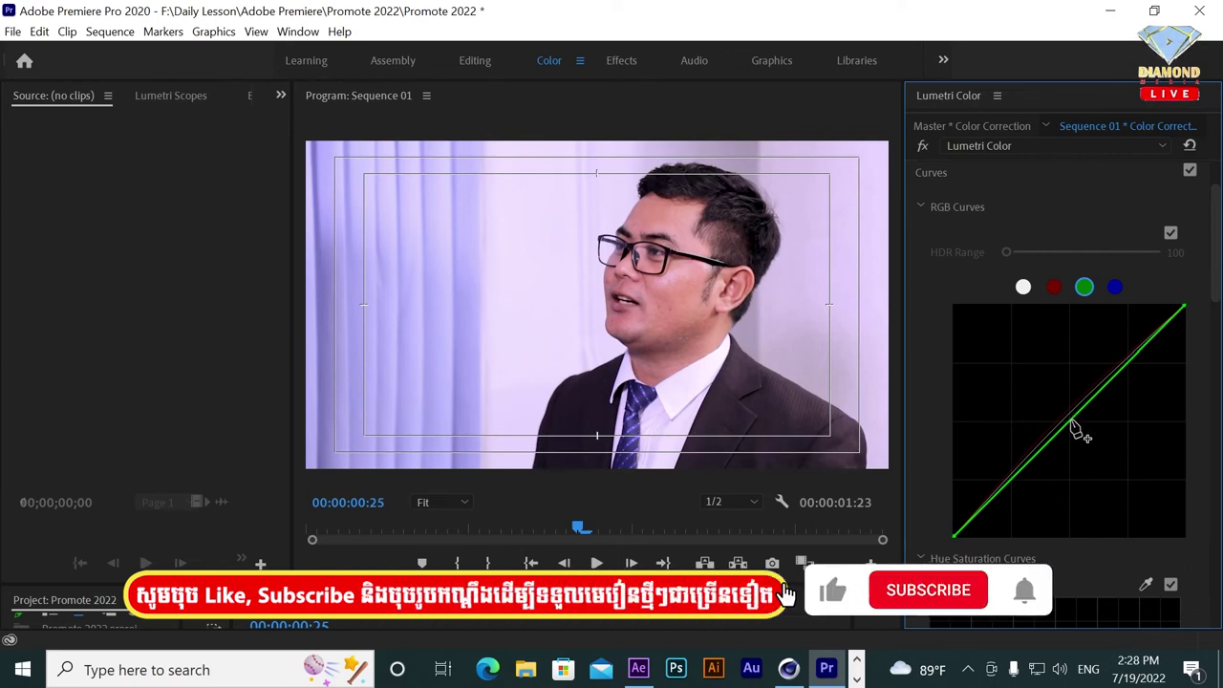
drag(1078, 428, 1069, 428)
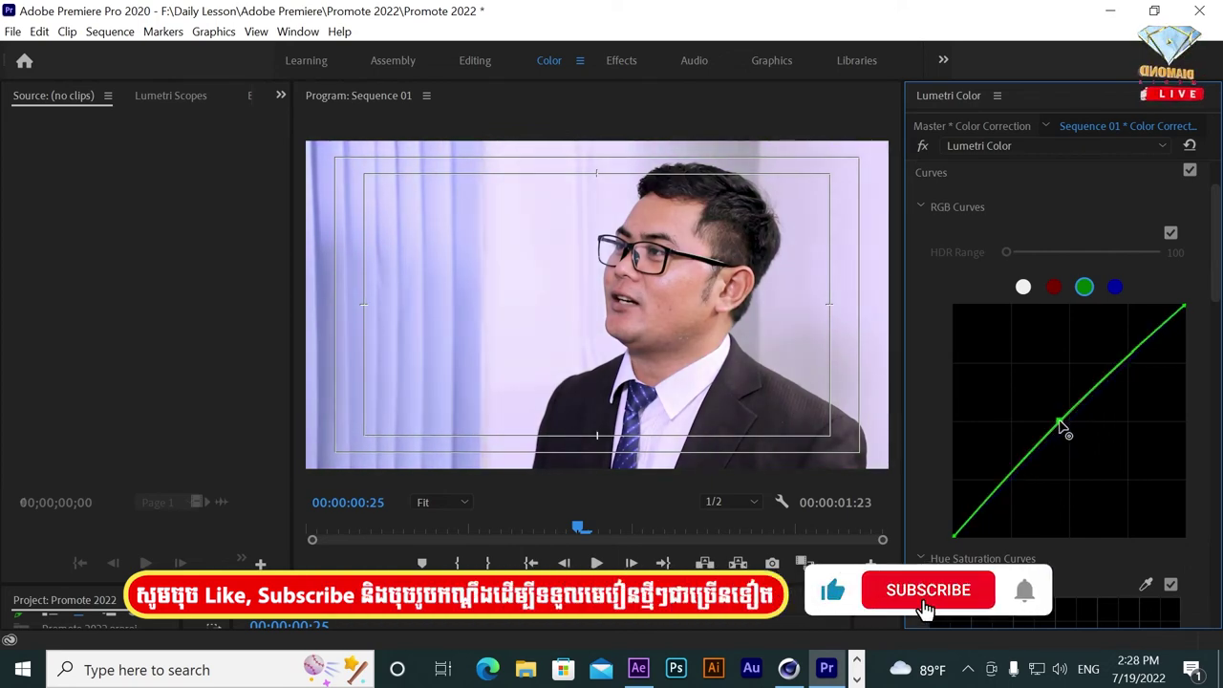
click(1114, 286)
drag(1087, 418, 1072, 421)
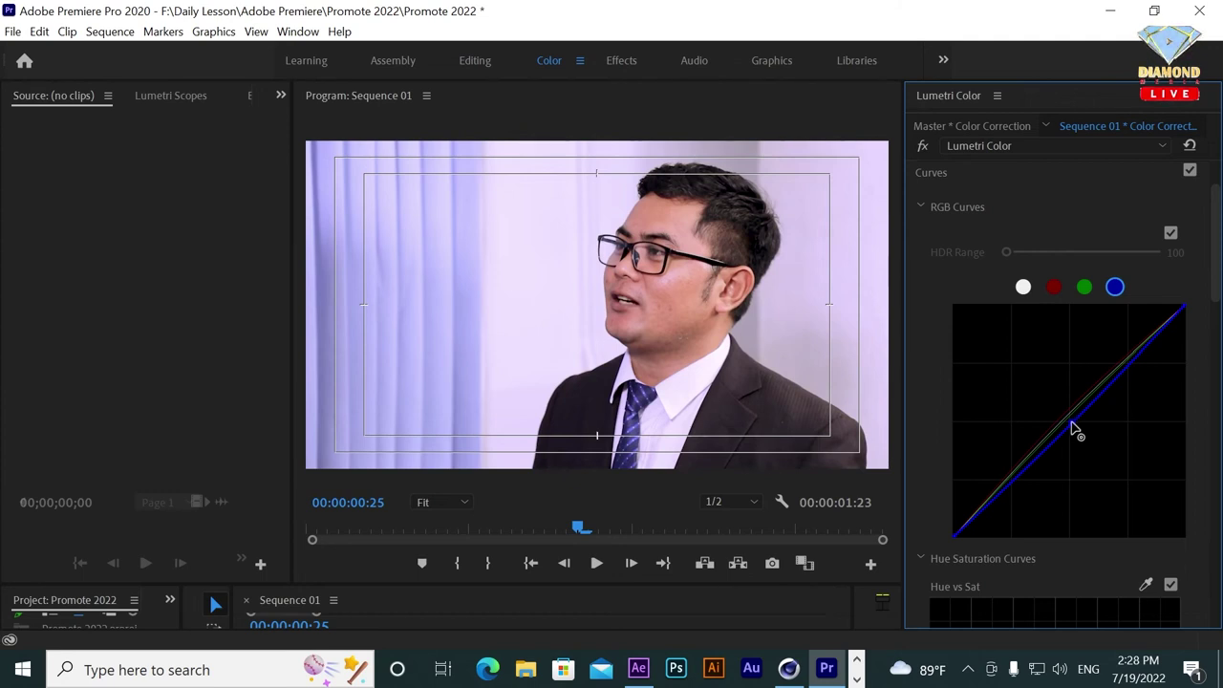
click(1071, 422)
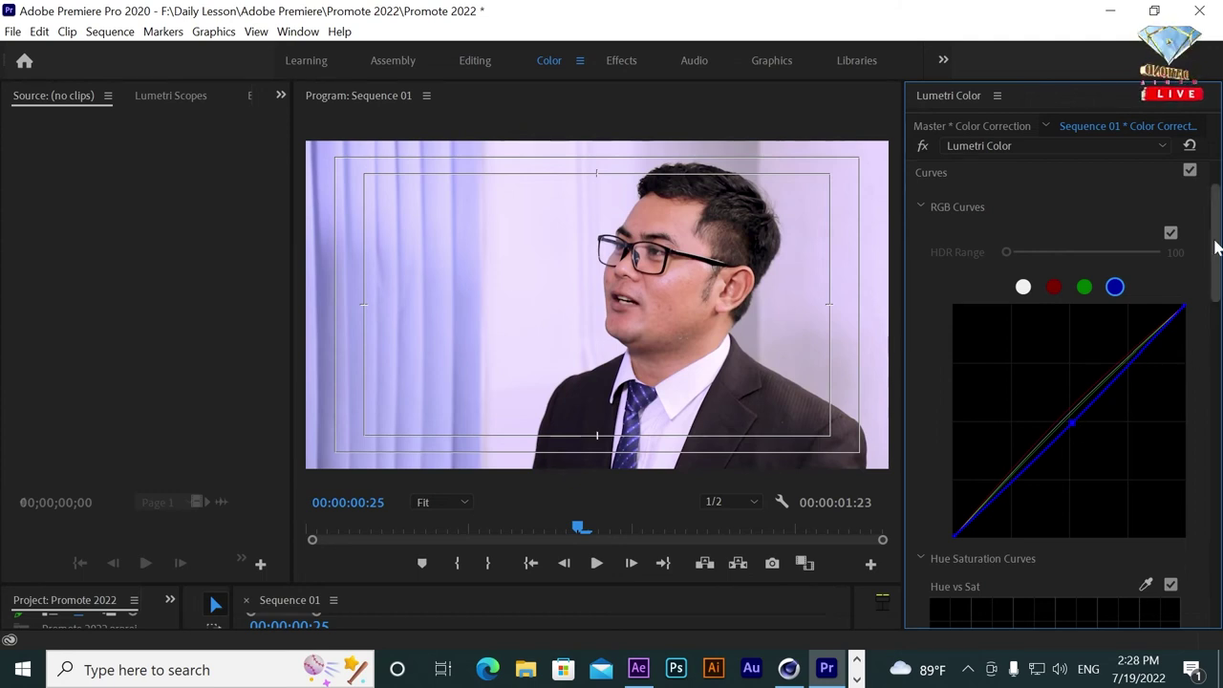
scroll(1061, 382, down, 4)
scroll(1057, 349, down, 3)
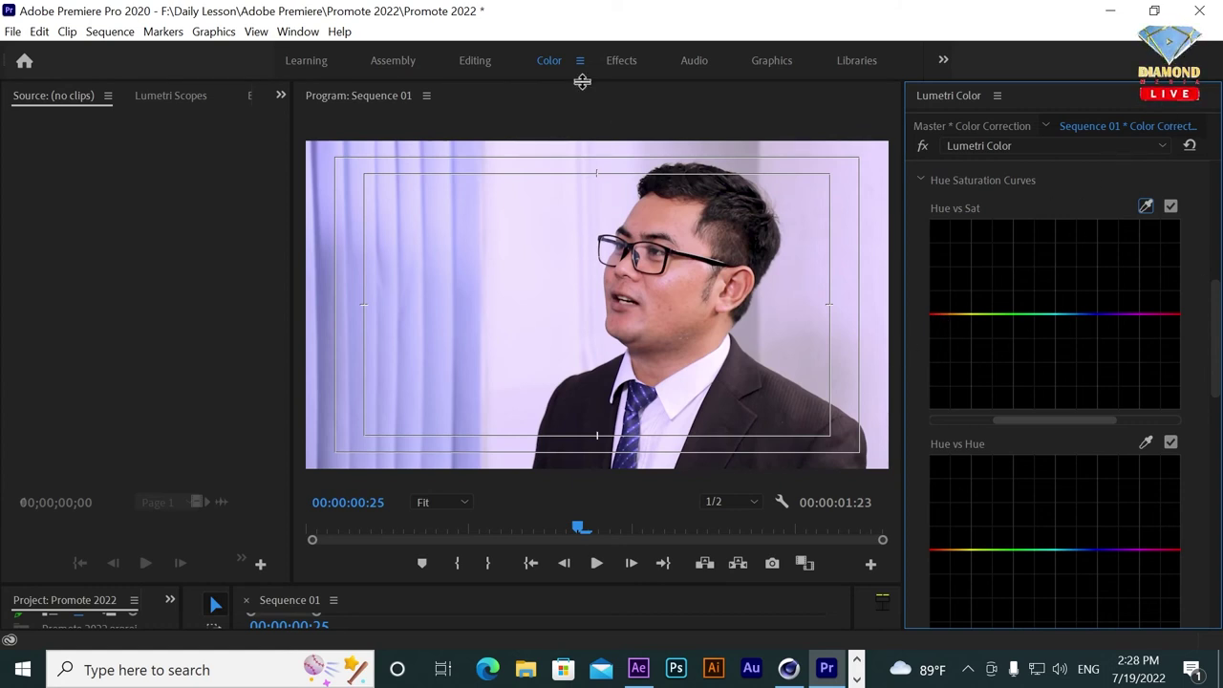
Step: Return to the Editing workspace and show the adjustment layer's Effect Controls
click(475, 60)
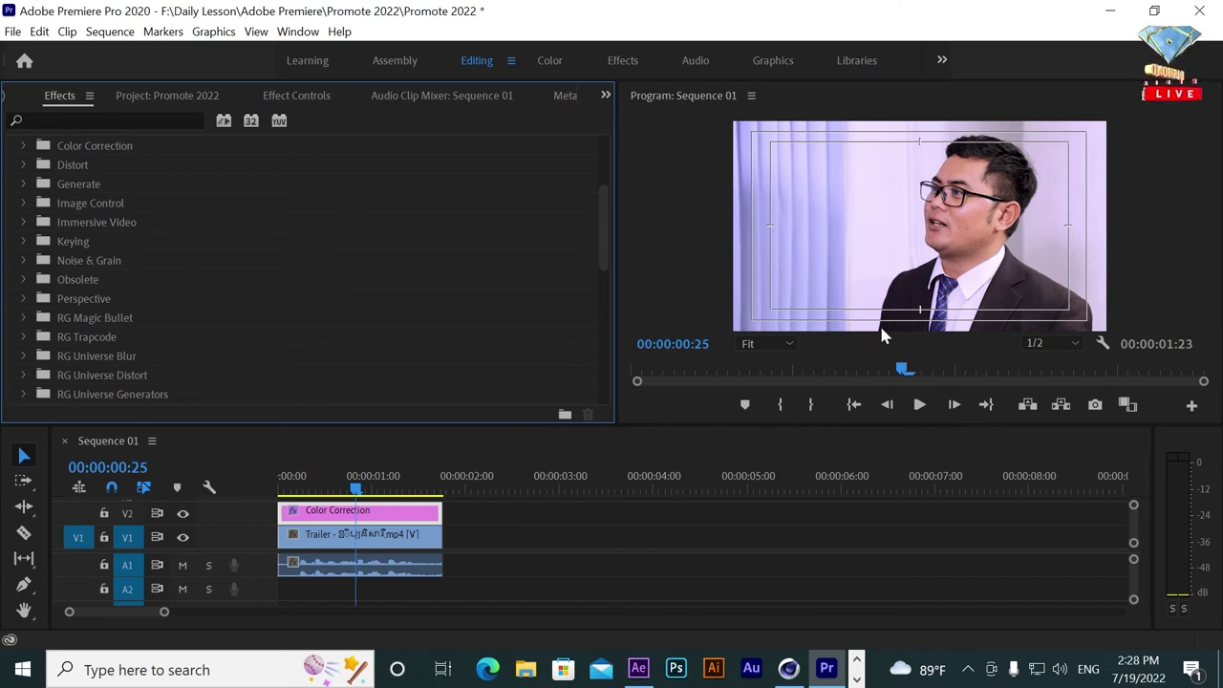
click(282, 99)
scroll(283, 251, down, 1)
scroll(283, 251, down, 1)
scroll(283, 251, down, 1)
scroll(282, 256, down, 1)
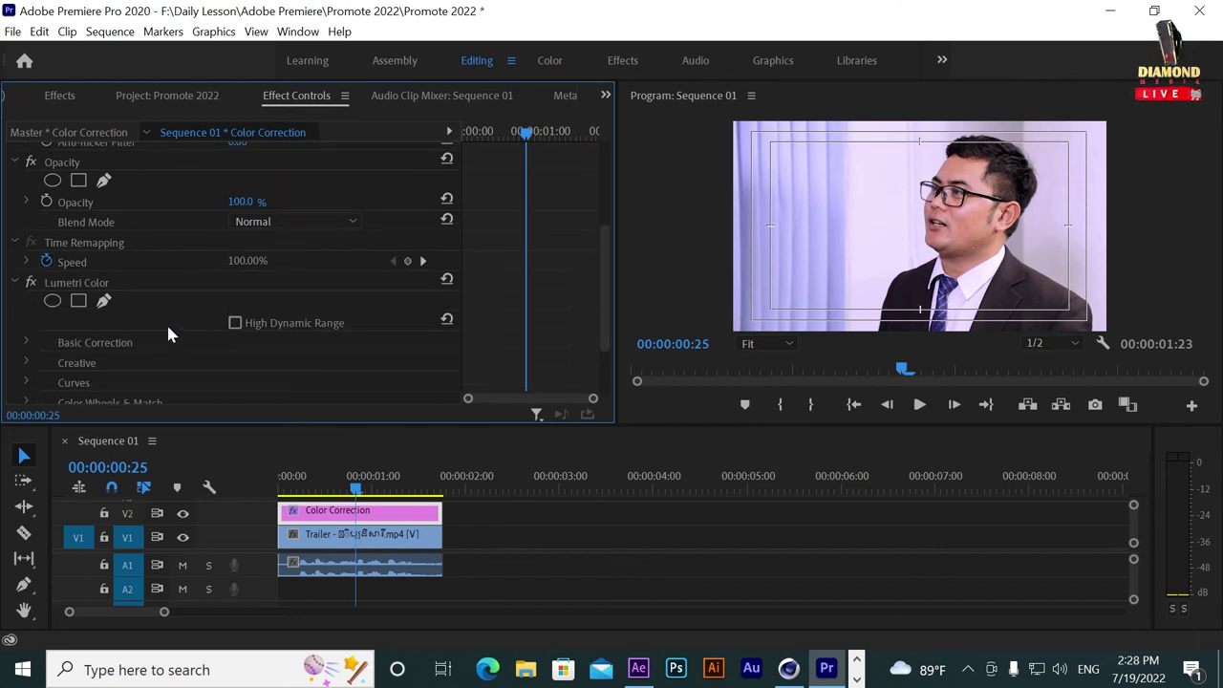
Step: Toggle Lumetri Color off and on to compare, leaving it disabled
click(31, 282)
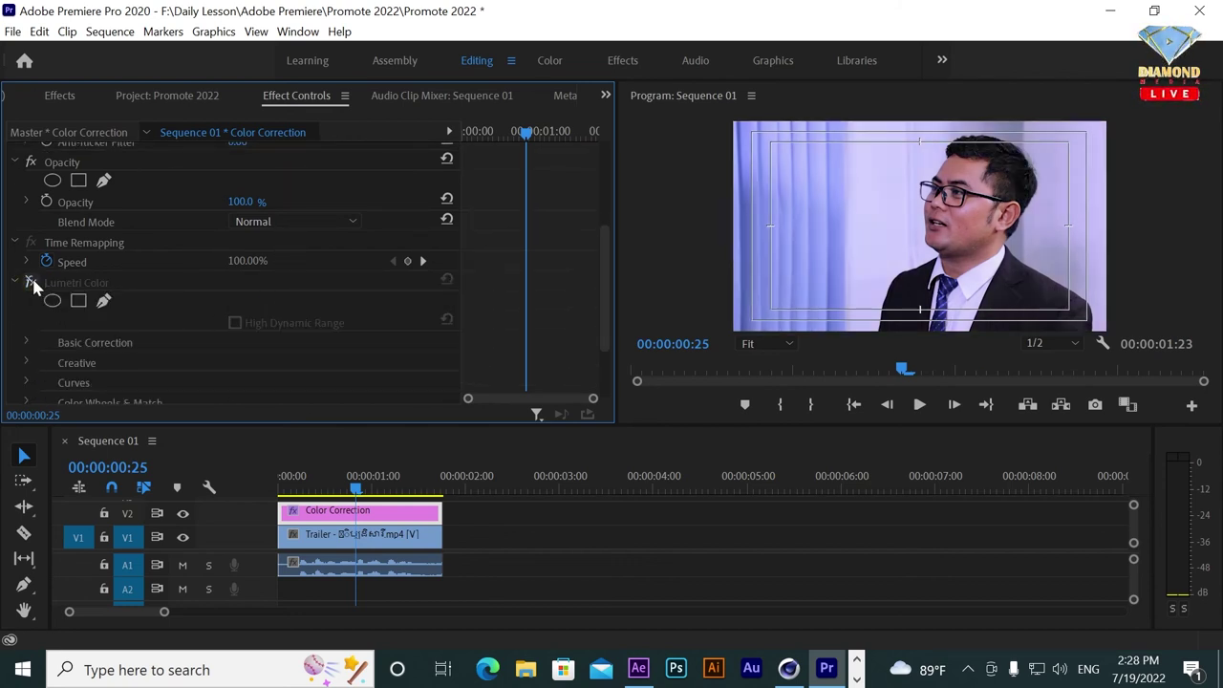
click(31, 283)
click(32, 283)
click(32, 283)
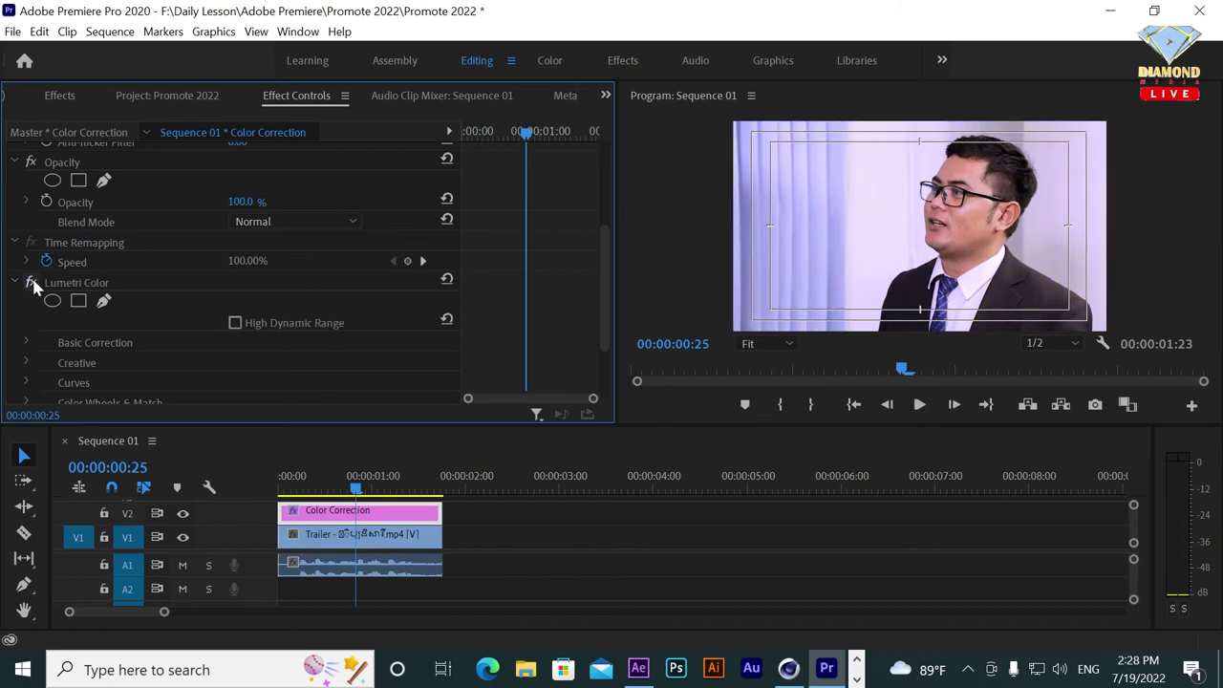
click(32, 283)
click(31, 283)
click(32, 282)
click(32, 283)
click(32, 283)
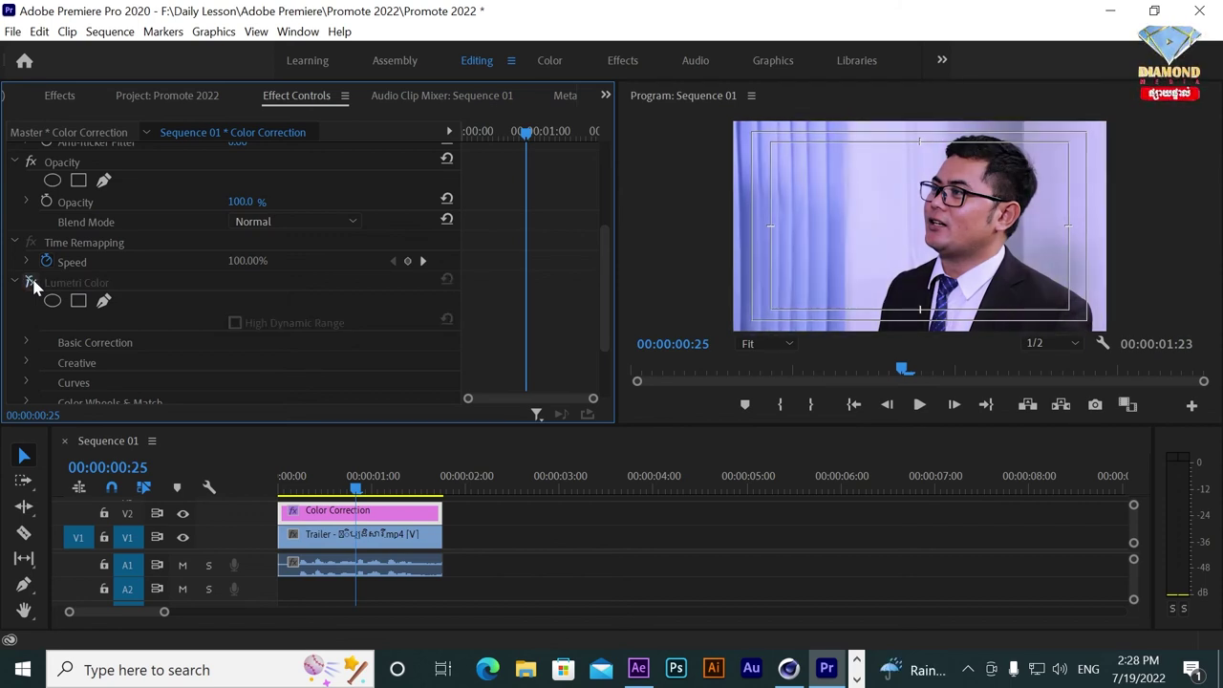
click(31, 283)
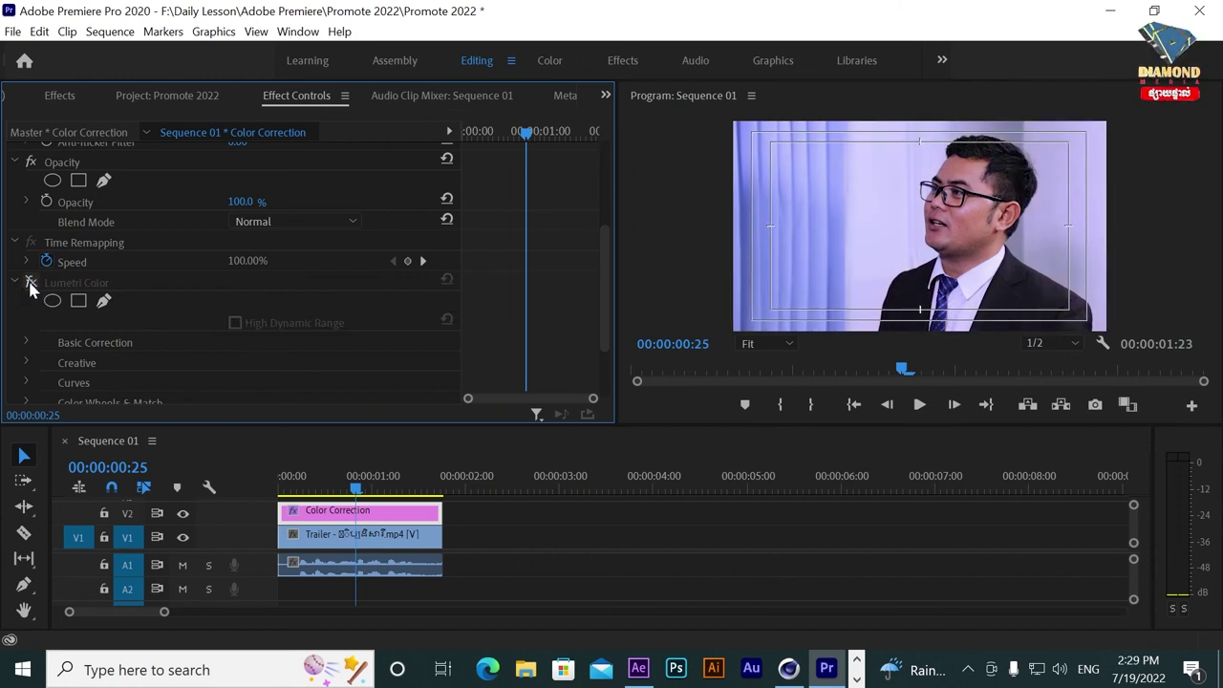
click(30, 283)
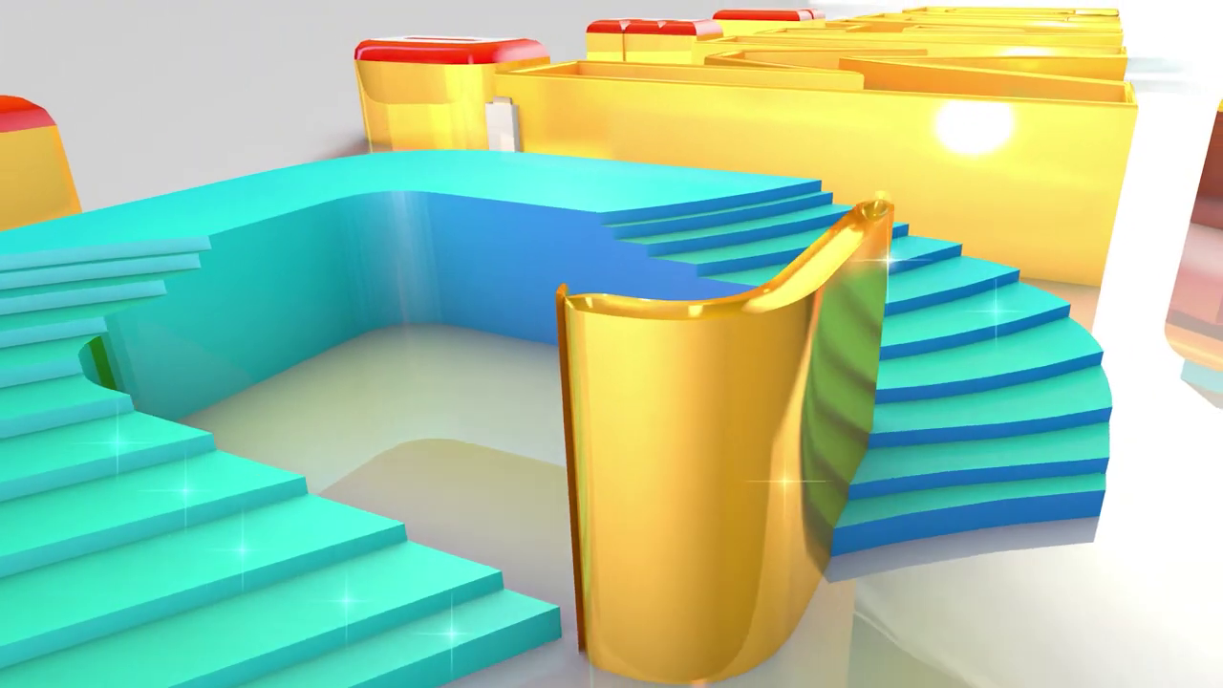